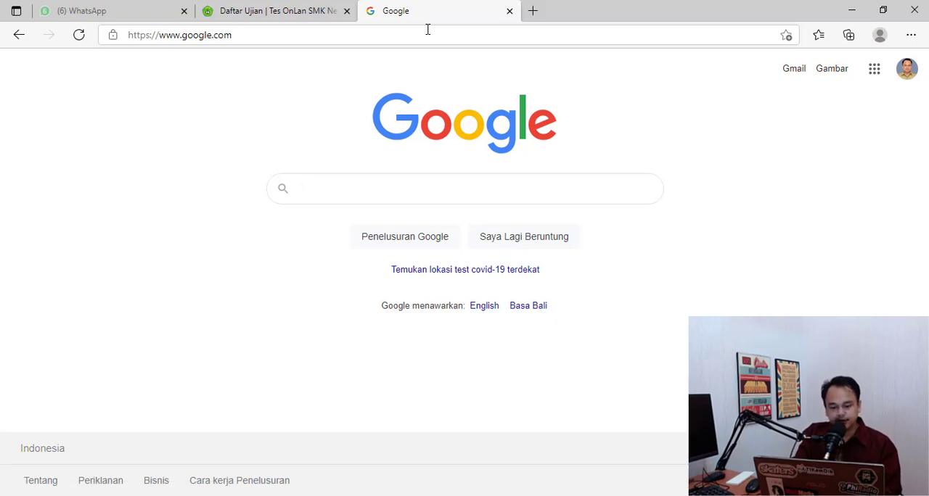
# - Search Google for tinkercad and open the official Tinkercad website from the results
pyautogui.write('inkercad')
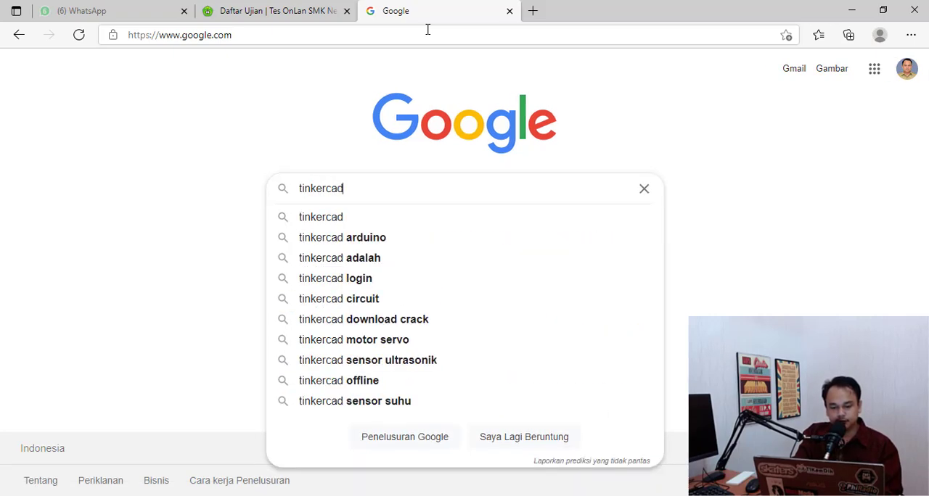
pyautogui.press('Return')
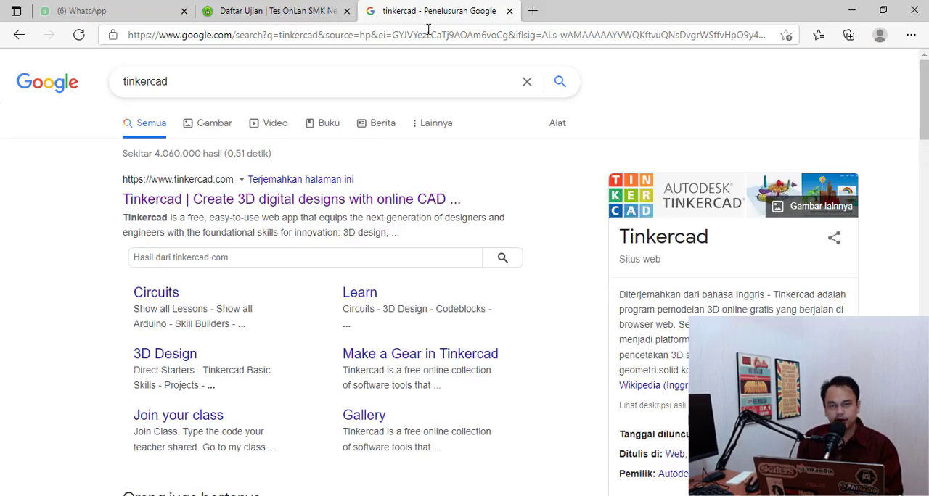
pyautogui.click(359, 207)
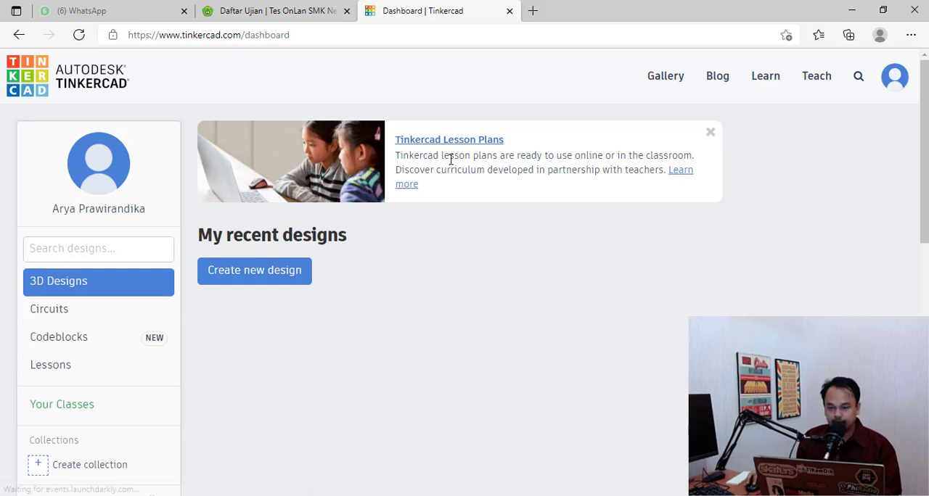
# - Log out of Tinkercad and sign back in with Google, using the first listed account
pyautogui.click(892, 88)
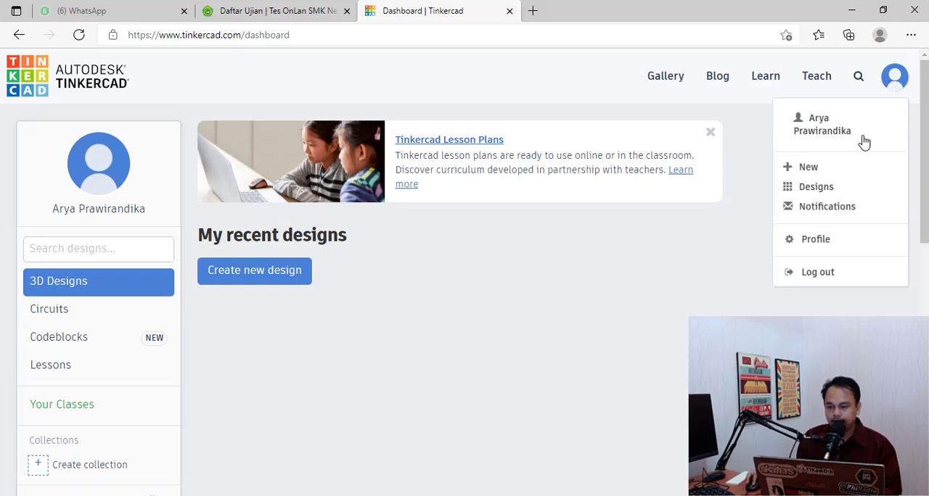
pyautogui.click(817, 276)
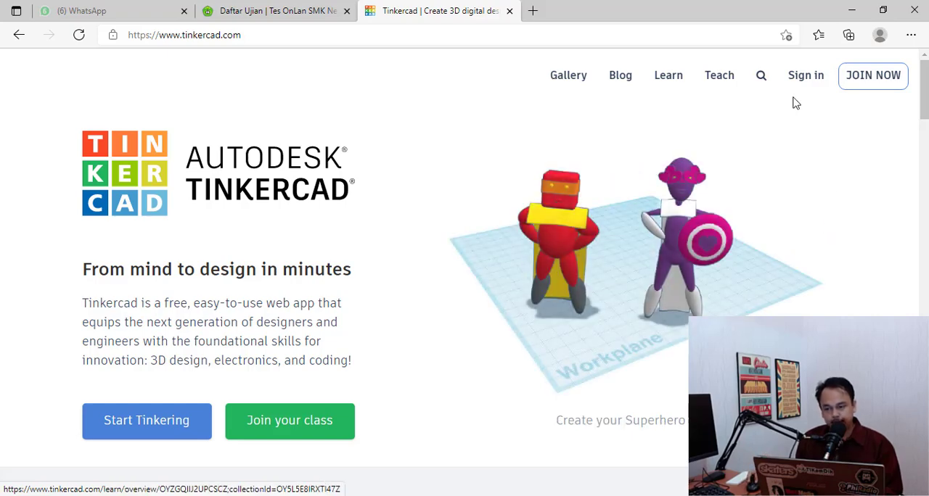
pyautogui.click(807, 77)
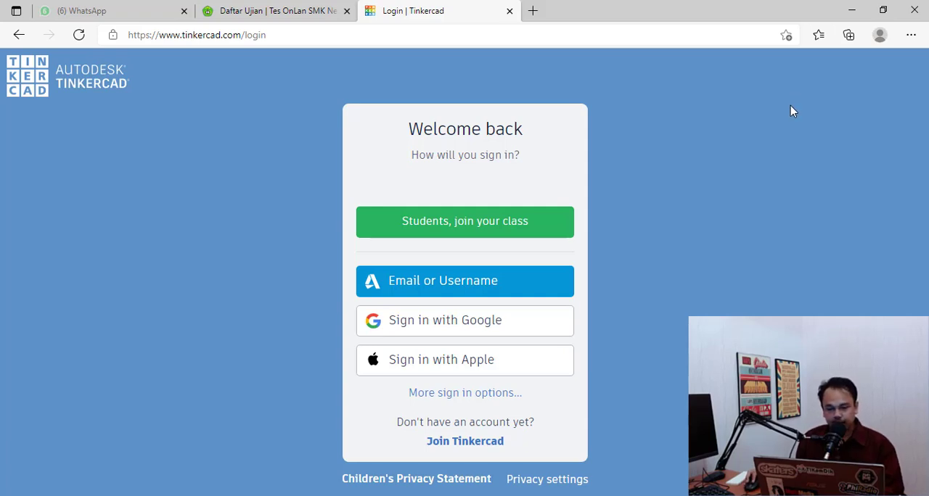
pyautogui.click(464, 328)
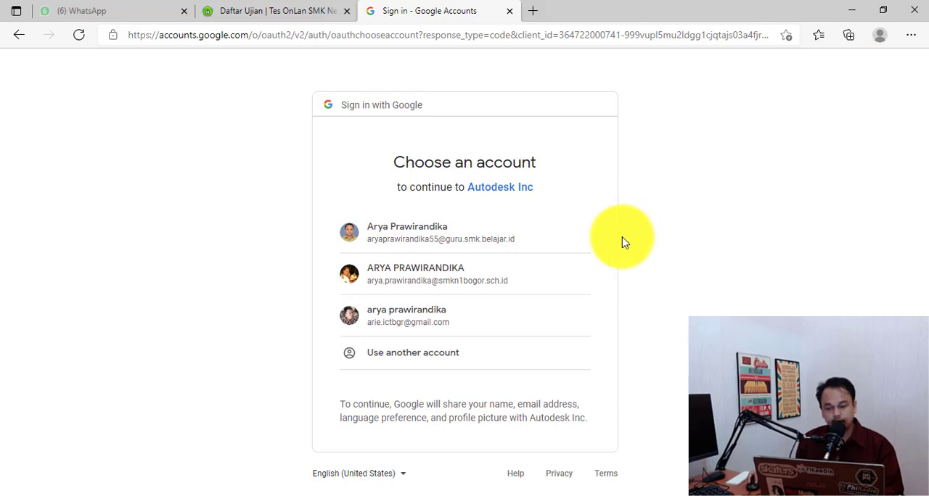
pyautogui.click(445, 233)
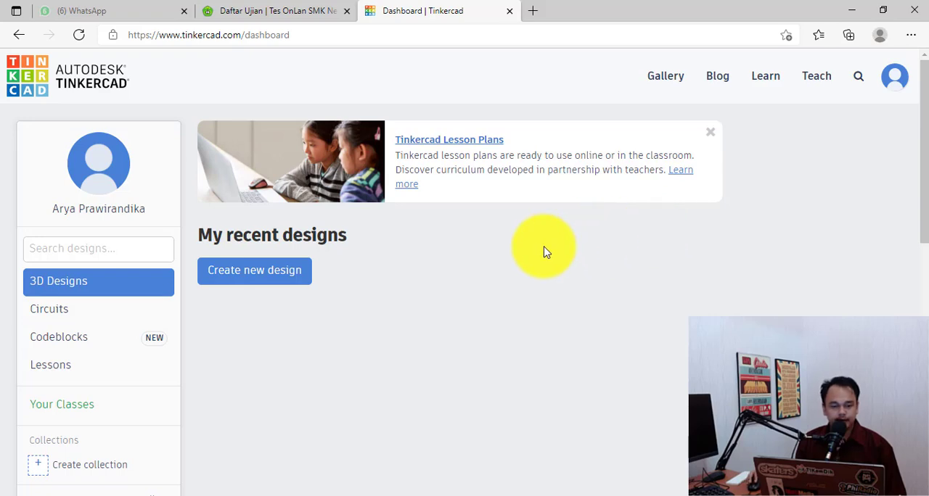
# - Create a new circuit, check its component list, and return to the circuit view
pyautogui.click(60, 318)
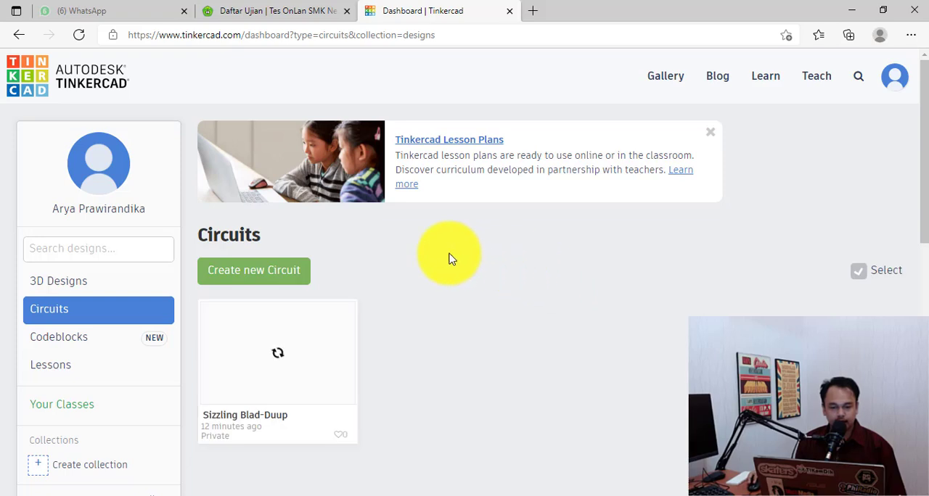
pyautogui.click(269, 272)
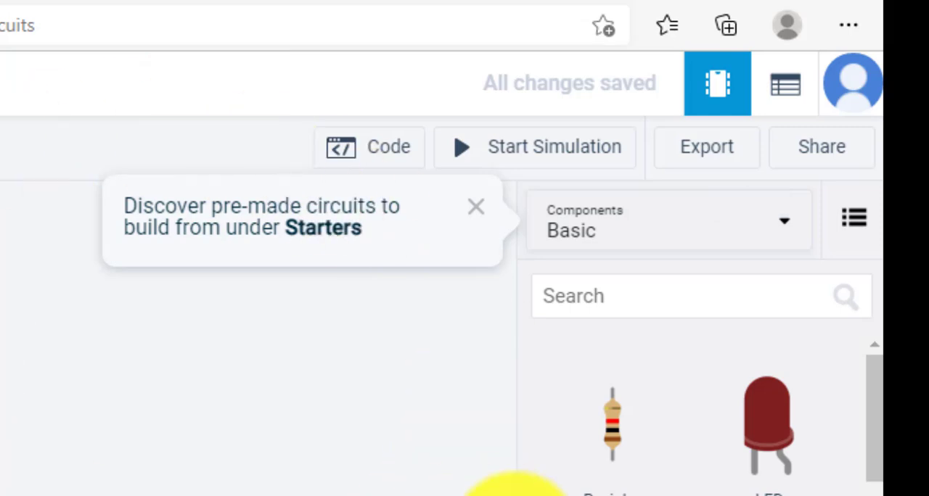
pyautogui.click(788, 93)
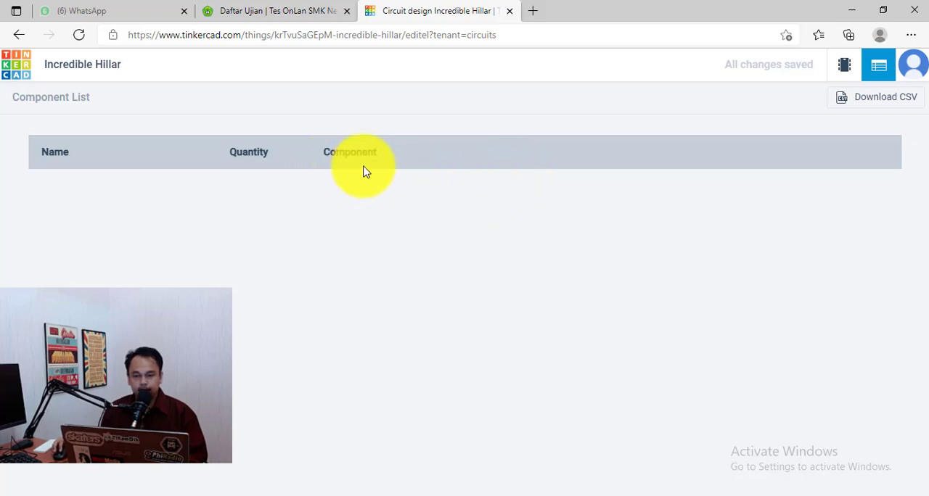
pyautogui.click(846, 67)
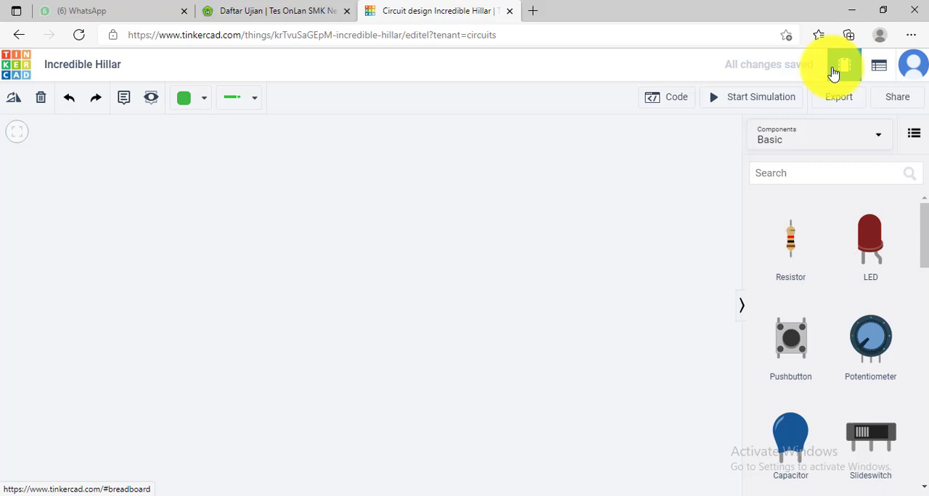
# - Search the component library for breadboard
pyautogui.click(786, 168)
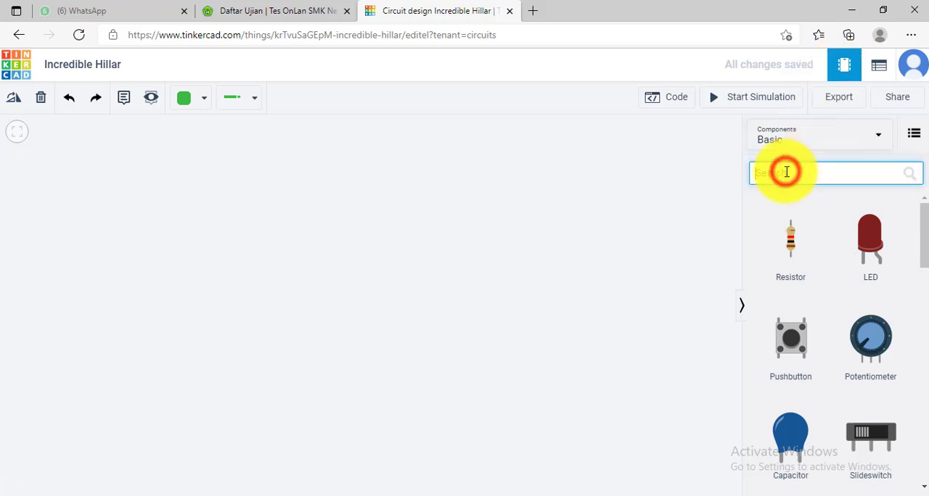
pyautogui.write('brea')
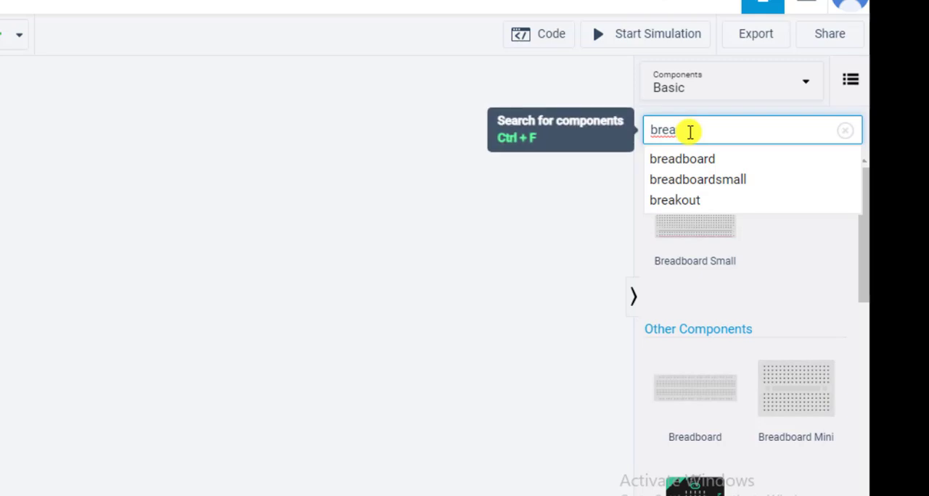
pyautogui.write('d')
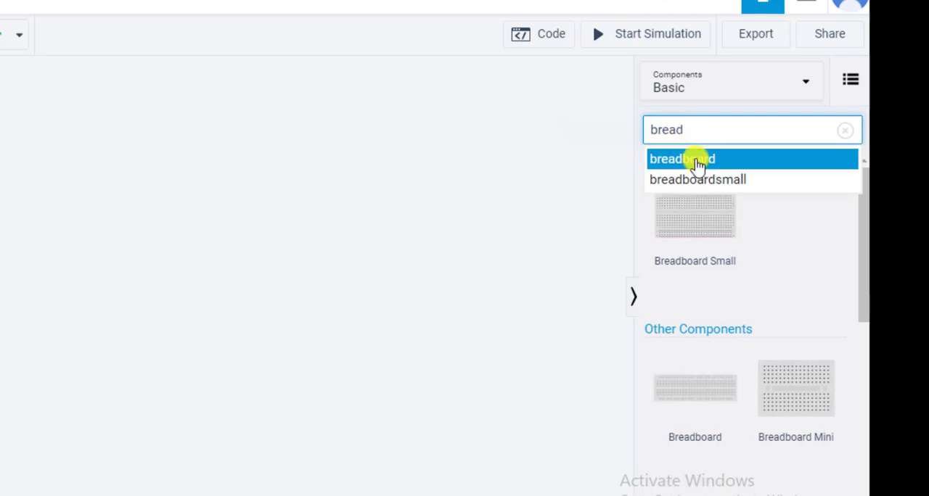
pyautogui.click(695, 161)
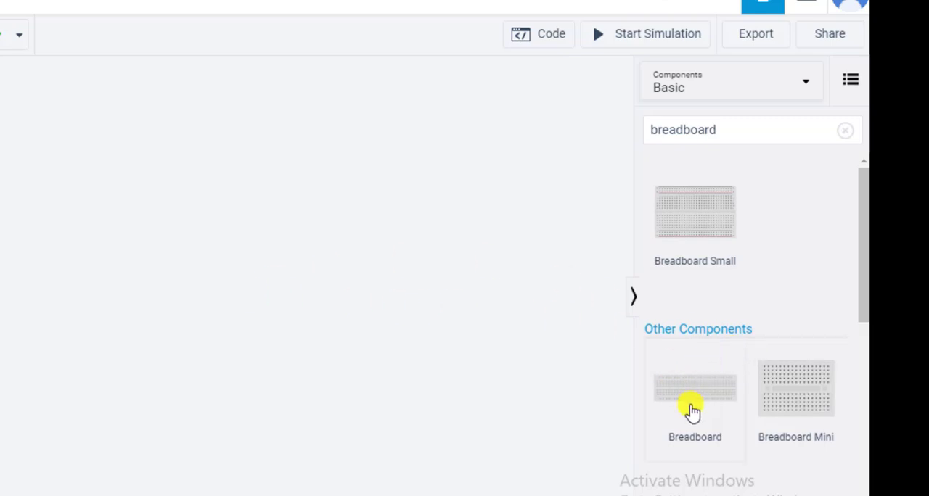
# - Place a full-size Breadboard in the middle of the empty workspace
pyautogui.click(692, 411)
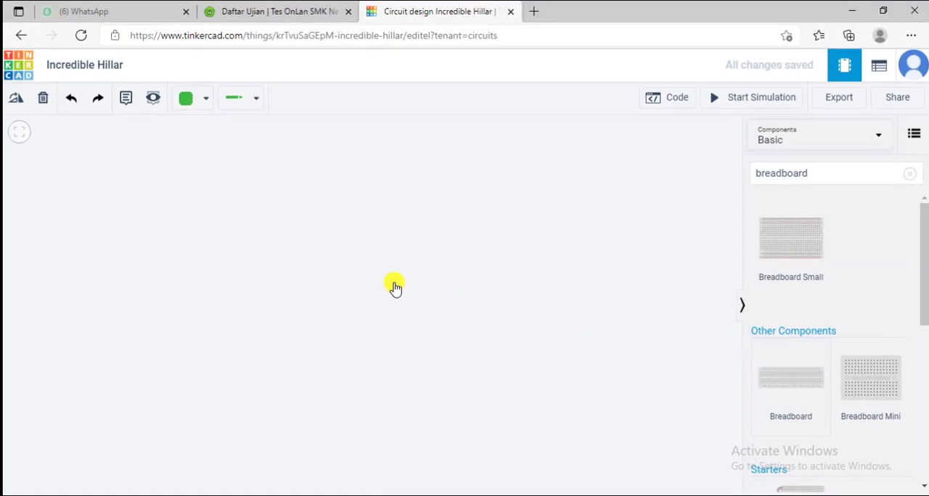
pyautogui.click(392, 288)
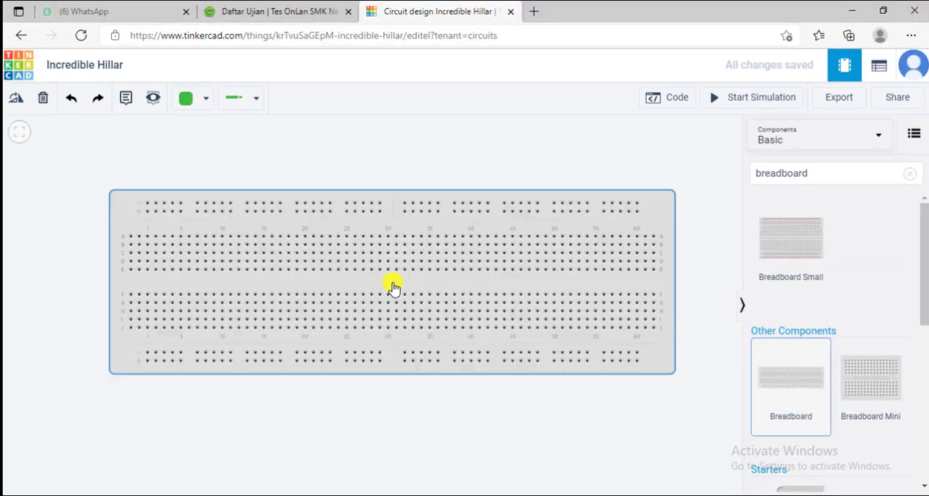
pyautogui.moveTo(392, 288); pyautogui.dragTo(386, 302)
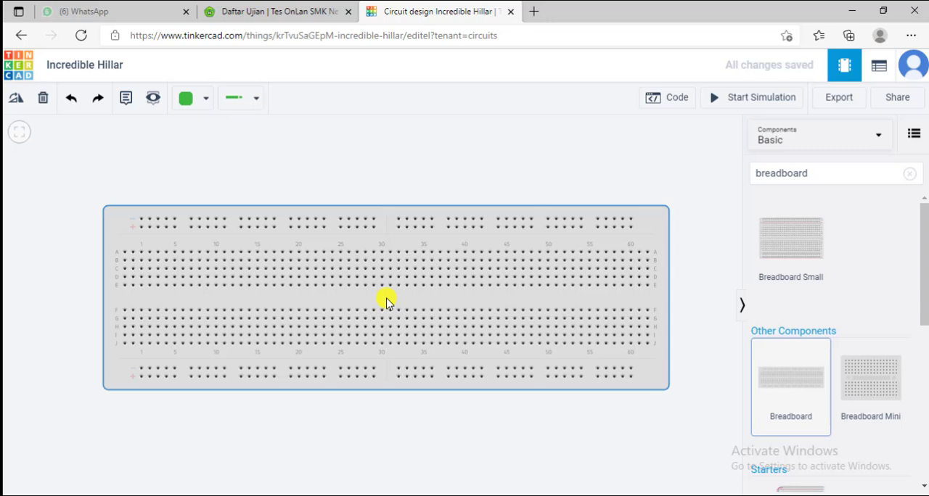
pyautogui.click(387, 302)
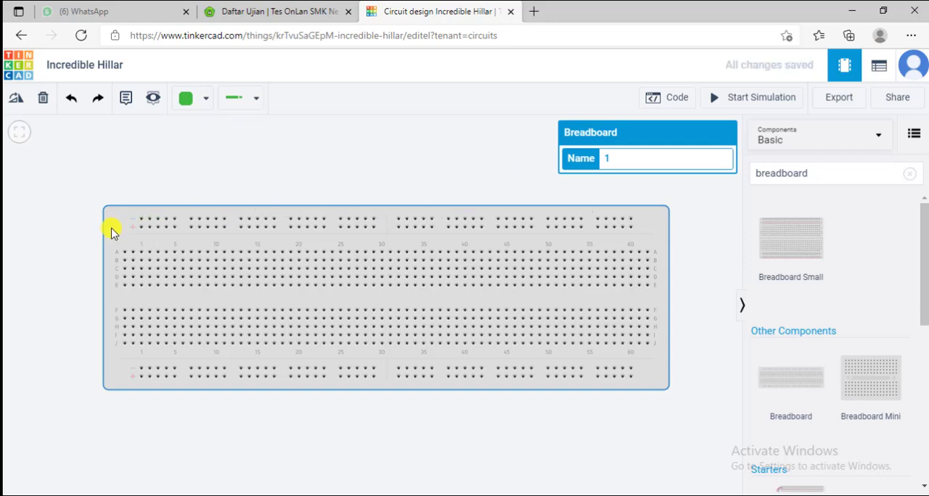
# - Examine the breadboard's negative and positive power rails and how the holes along each rail are connected
pyautogui.scroll(1, 121, 241)
pyautogui.scroll(1, 121, 240)
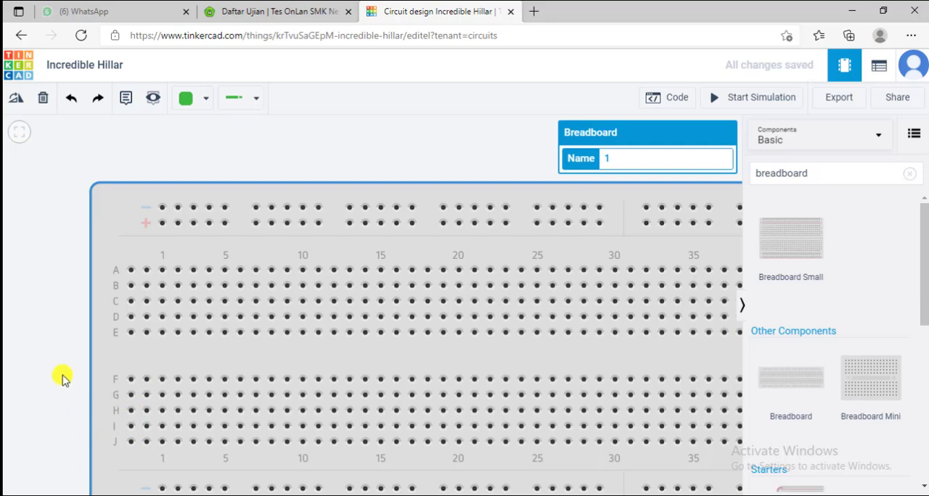
pyautogui.moveTo(61, 417); pyautogui.dragTo(55, 288)
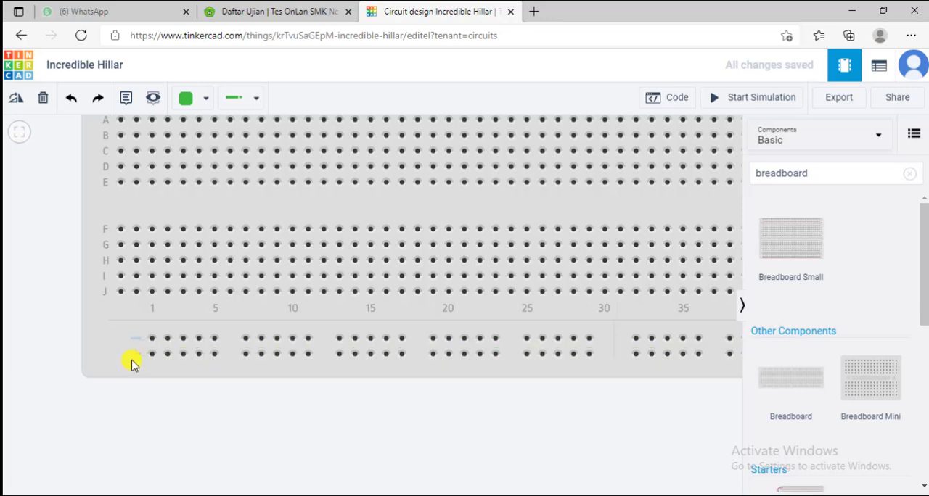
pyautogui.moveTo(37, 232); pyautogui.dragTo(16, 406)
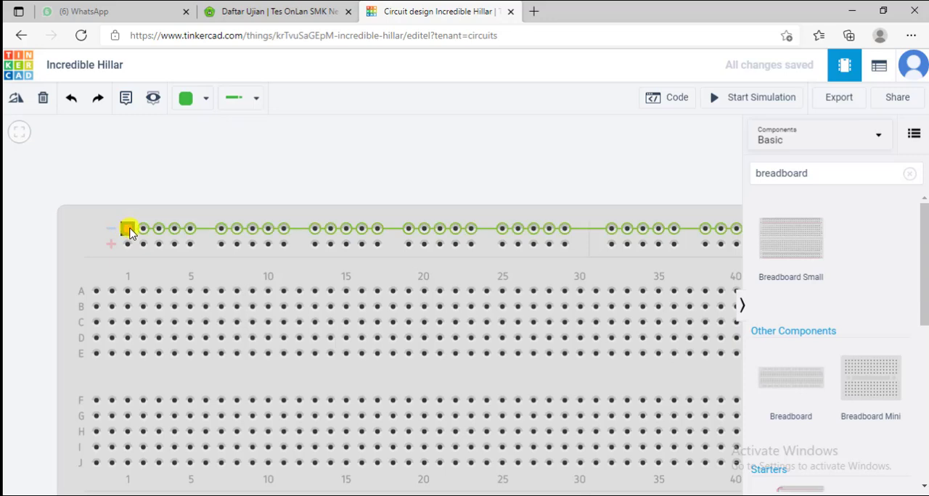
pyautogui.moveTo(353, 211); pyautogui.dragTo(298, 208)
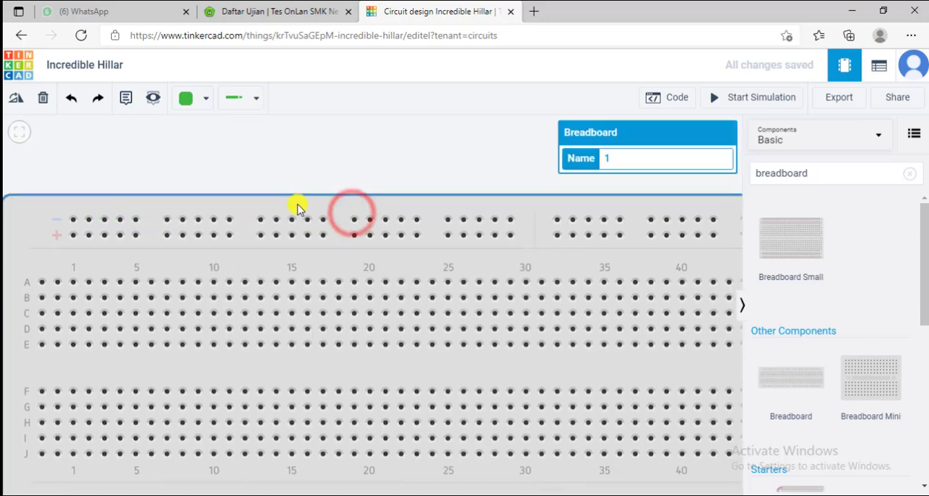
pyautogui.scroll(-3, 344, 216)
pyautogui.moveTo(421, 247); pyautogui.dragTo(317, 259)
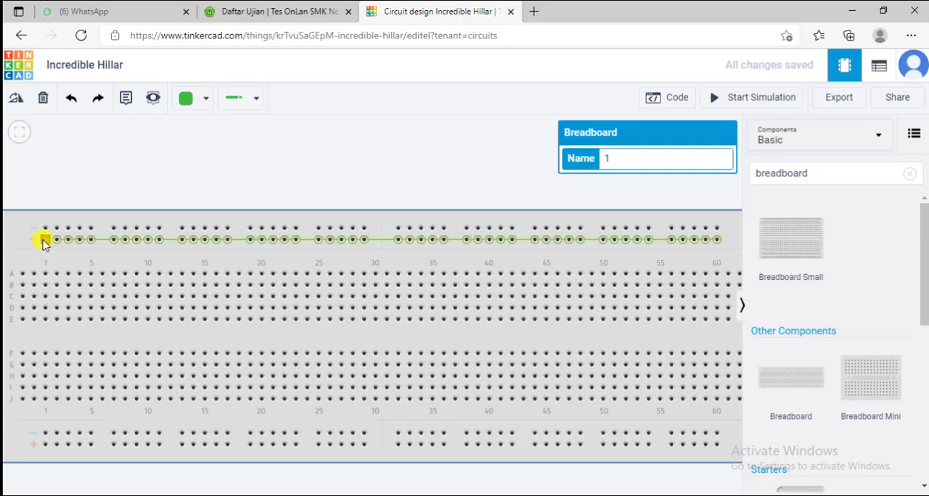
pyautogui.scroll(2, 42, 242)
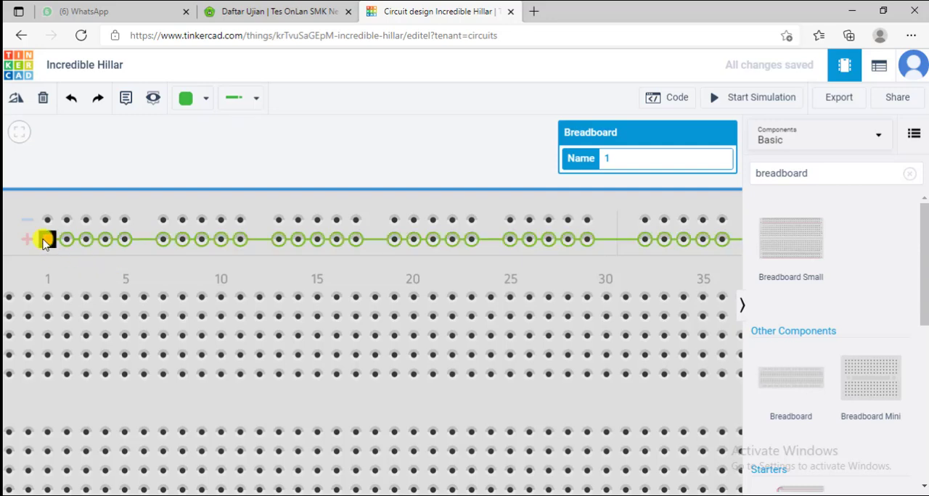
pyautogui.scroll(-2, 417, 263)
pyautogui.moveTo(469, 170); pyautogui.dragTo(344, 172)
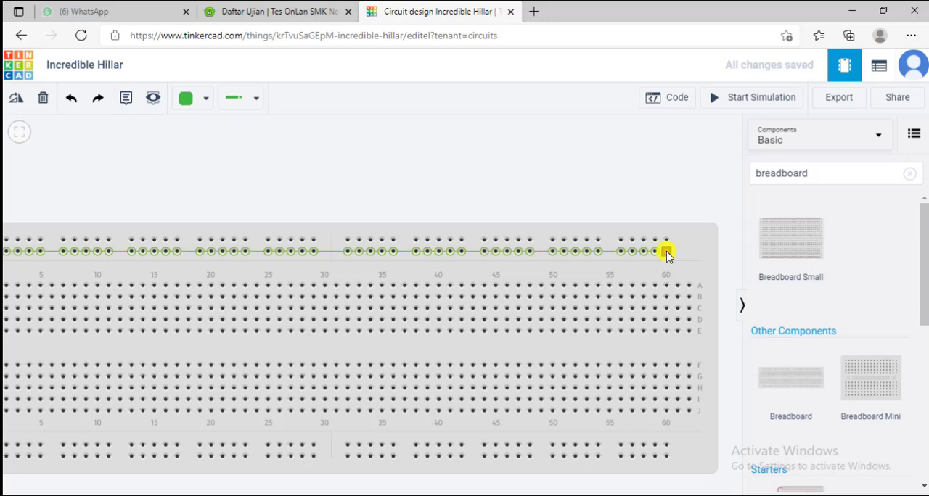
pyautogui.moveTo(402, 161); pyautogui.dragTo(564, 151)
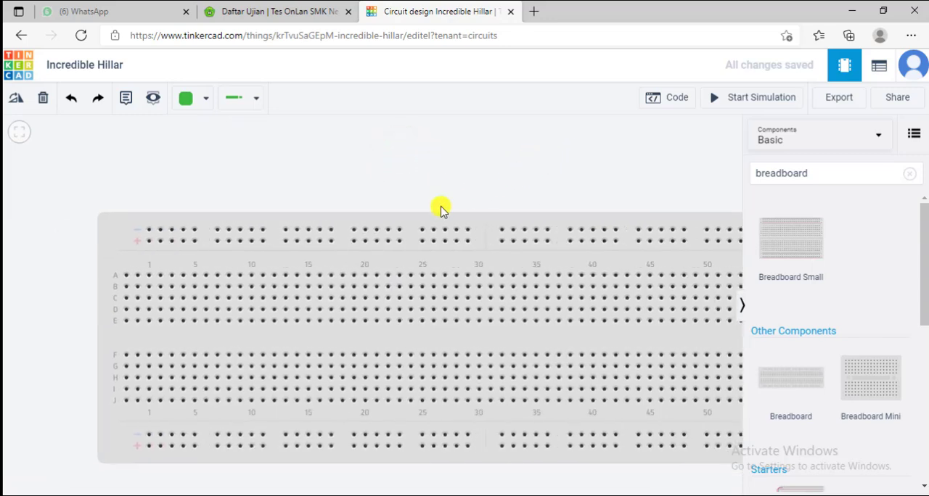
# - Examine how the holes in breadboard rows A to E and F to J connect, ending with the whole board in view
pyautogui.scroll(2, 97, 303)
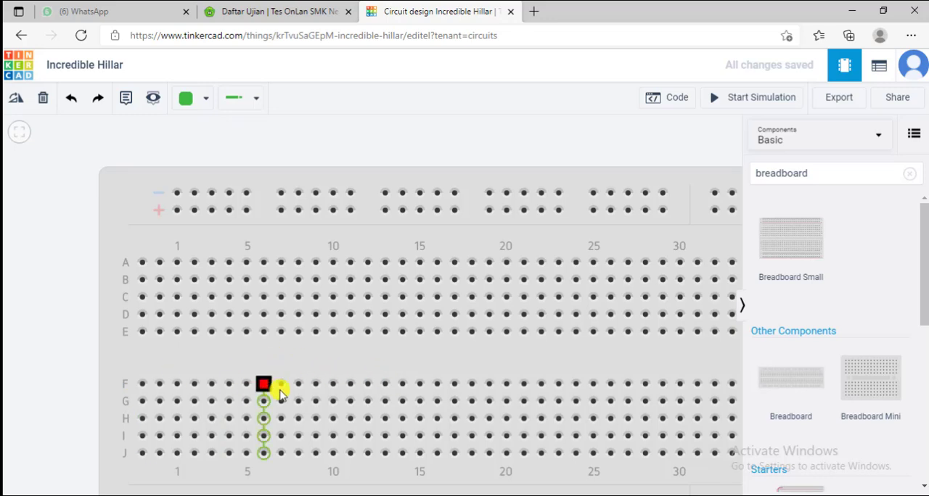
pyautogui.scroll(-2, 247, 385)
pyautogui.moveTo(93, 333); pyautogui.dragTo(4, 285)
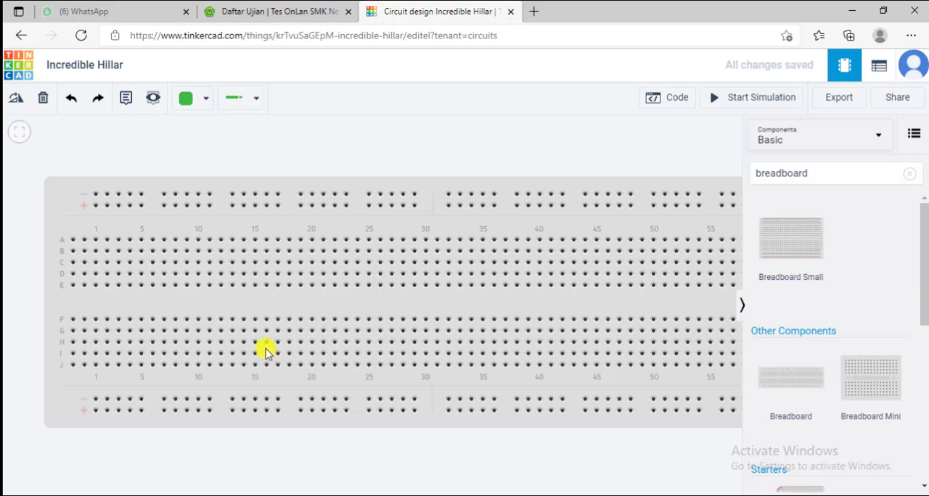
pyautogui.moveTo(415, 457); pyautogui.dragTo(369, 442)
pyautogui.scroll(-3, 378, 406)
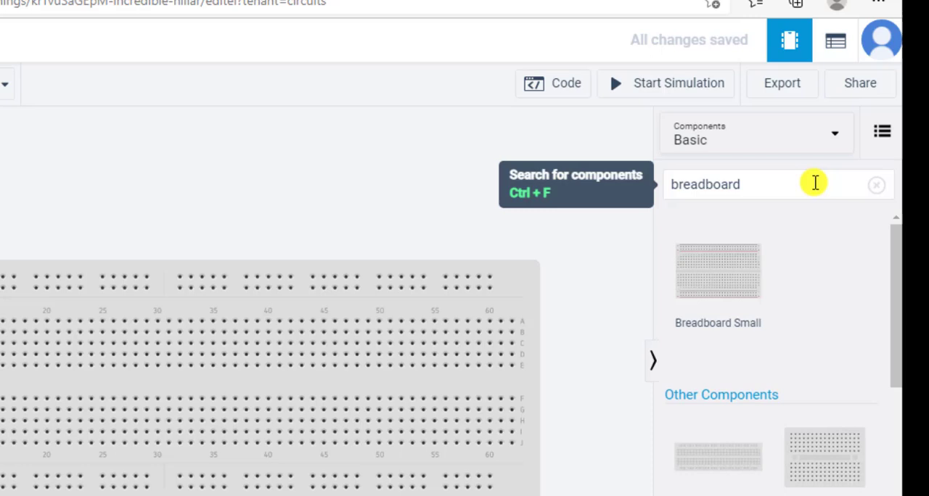
# - Replace the component search term with 7408 to look up that logic gate chip
pyautogui.click(864, 172)
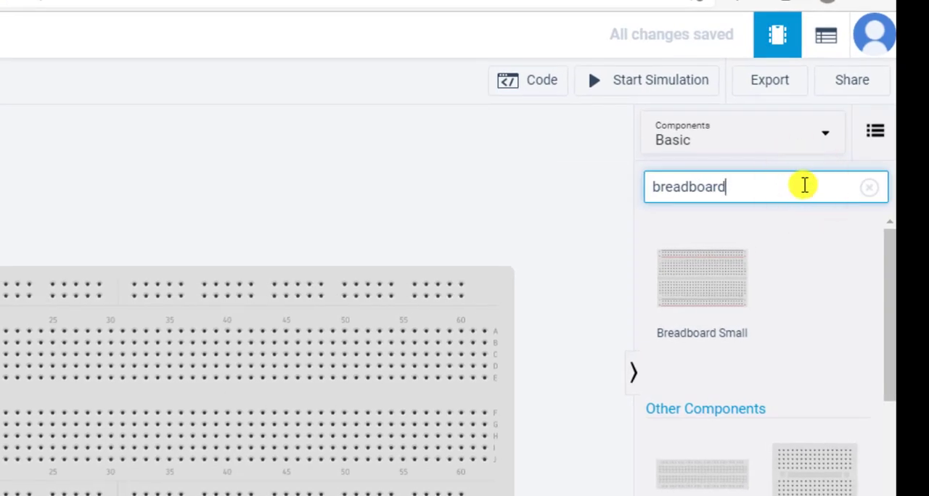
pyautogui.press('BackSpace')
pyautogui.press('BackSpace')
pyautogui.press('BackSpace')
pyautogui.press('BackSpace')
pyautogui.press('BackSpace')
pyautogui.press('BackSpace')
pyautogui.press('BackSpace')
pyautogui.press('BackSpace')
pyautogui.press('BackSpace')
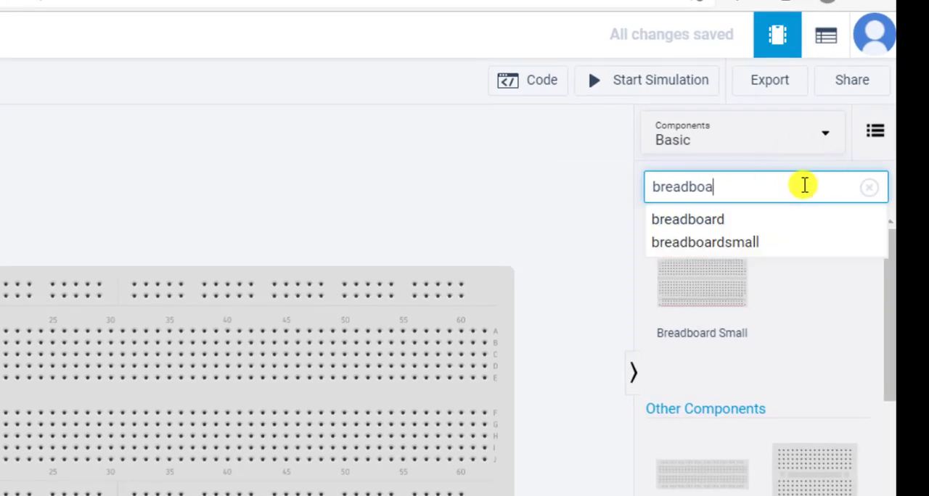
pyautogui.write('7408')
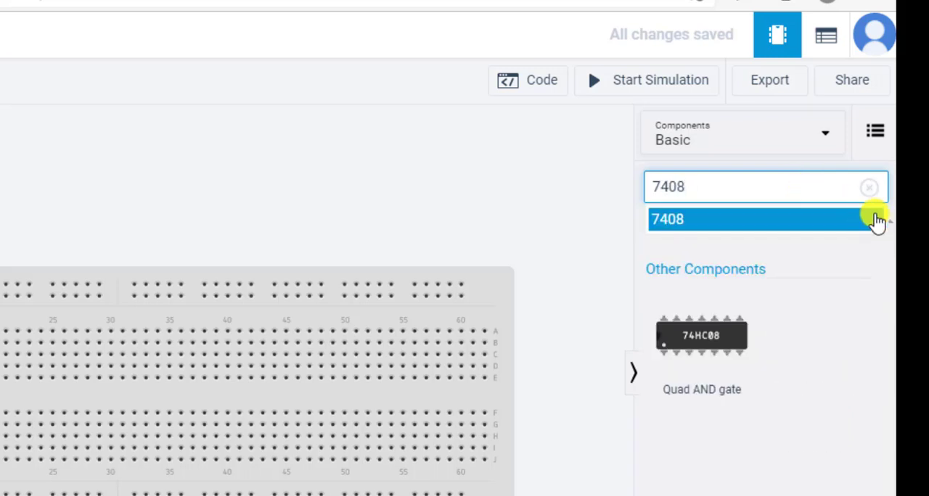
pyautogui.click(715, 215)
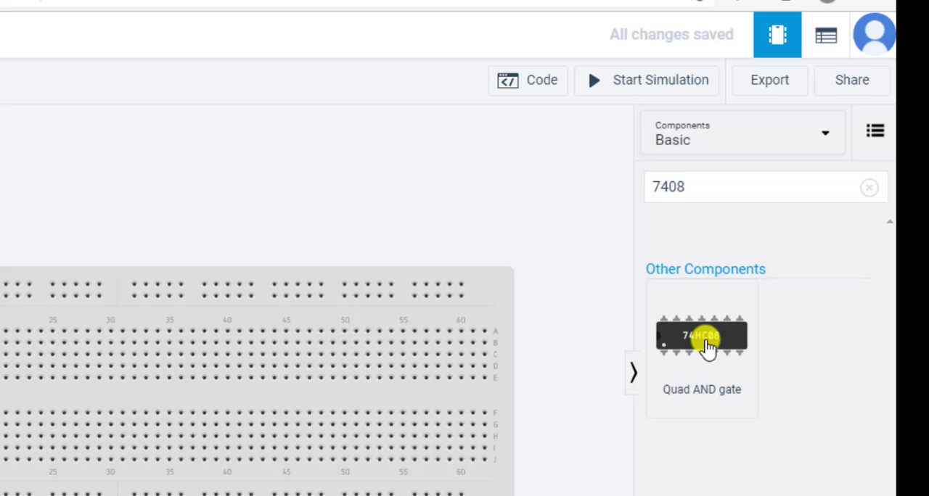
# - Place a Quad AND gate chip across the breadboard's centre gap at columns 27 to 33, between rows E and F
pyautogui.moveTo(707, 347); pyautogui.dragTo(342, 430)
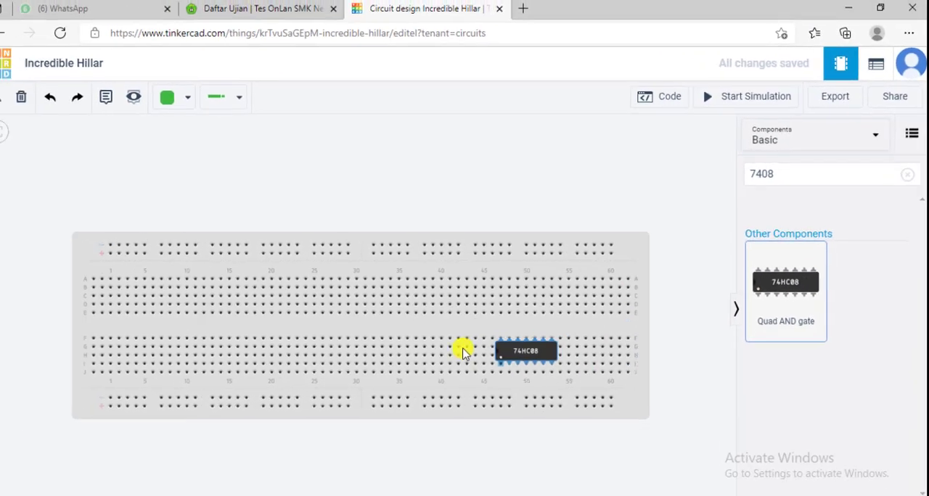
pyautogui.moveTo(463, 352); pyautogui.dragTo(380, 327)
pyautogui.scroll(2, 340, 336)
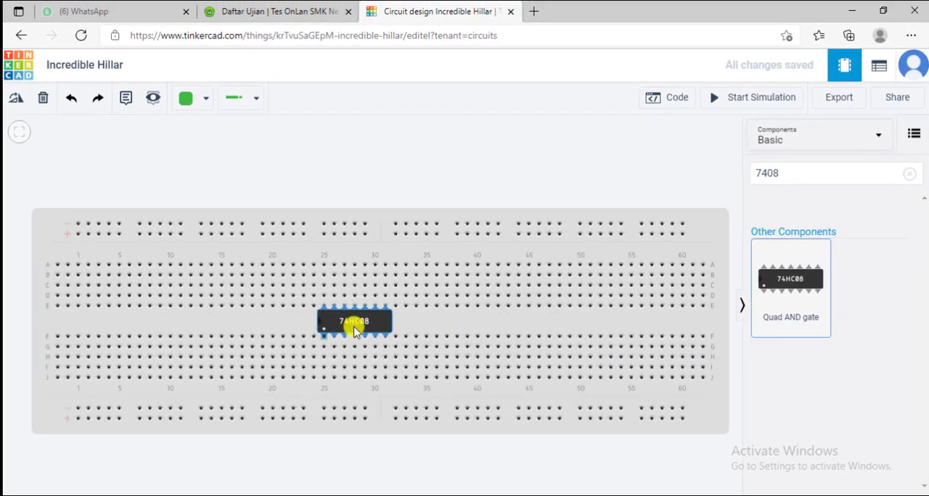
pyautogui.scroll(1, 355, 330)
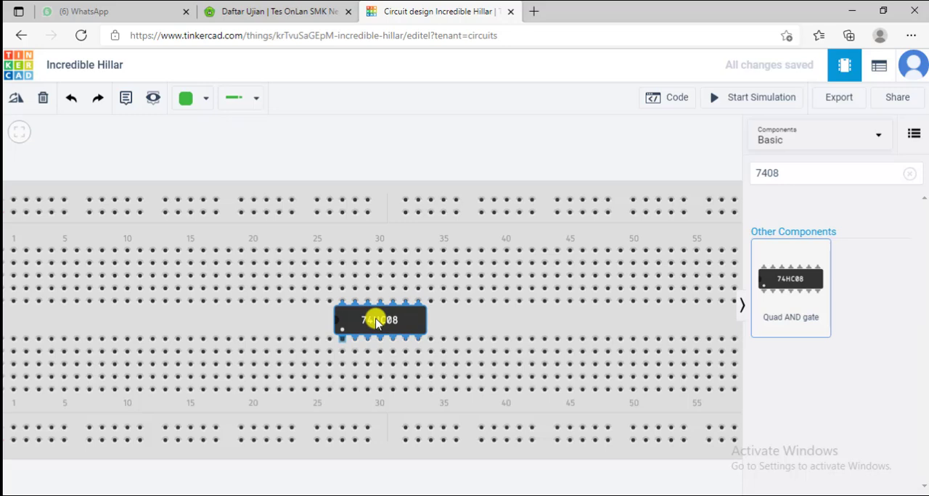
# - Reposition the AND gate chip so it straddles the centre gap with its pins in rows E and F at columns 26 to 32
pyautogui.moveTo(376, 323); pyautogui.dragTo(379, 347)
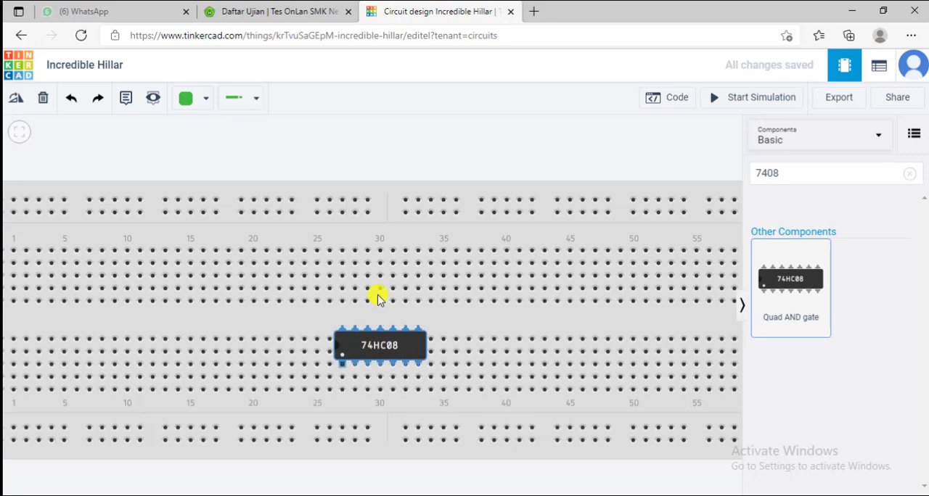
pyautogui.moveTo(378, 297); pyautogui.dragTo(376, 325)
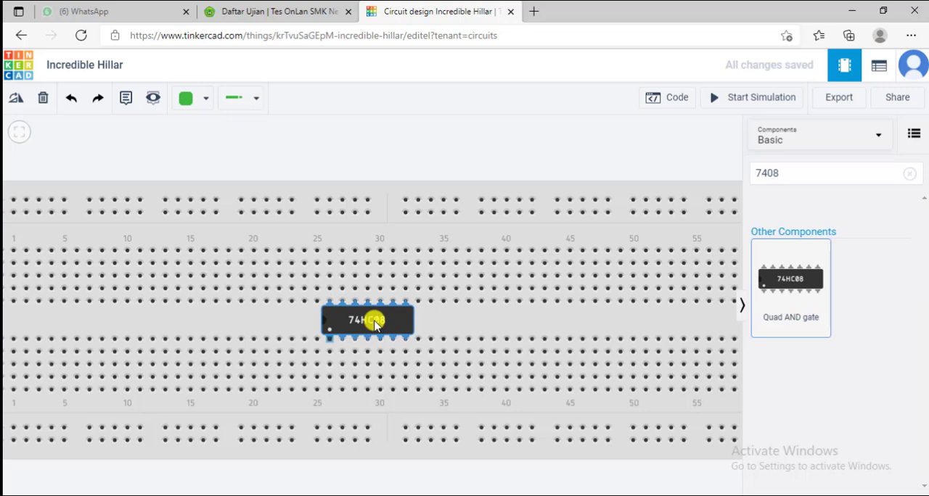
pyautogui.moveTo(375, 325); pyautogui.dragTo(365, 319)
pyautogui.click(370, 297)
pyautogui.scroll(1, 377, 283)
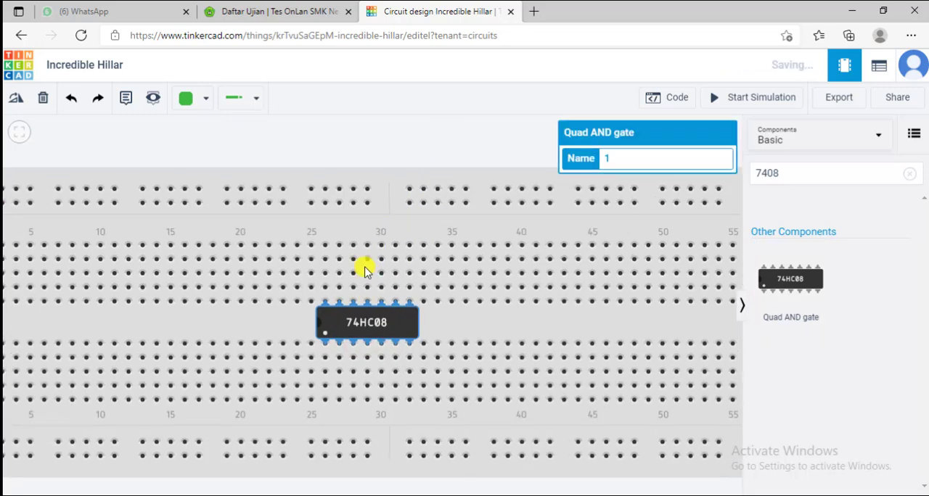
pyautogui.click(411, 143)
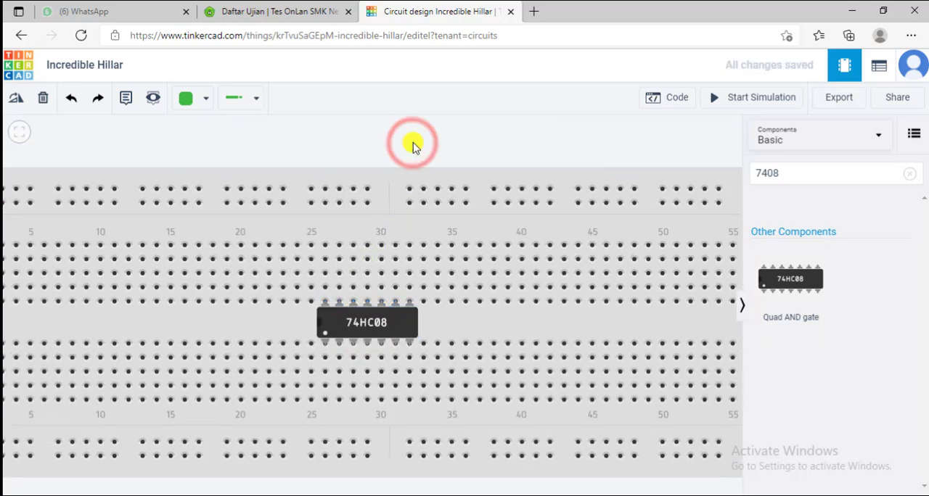
pyautogui.scroll(-1, 411, 148)
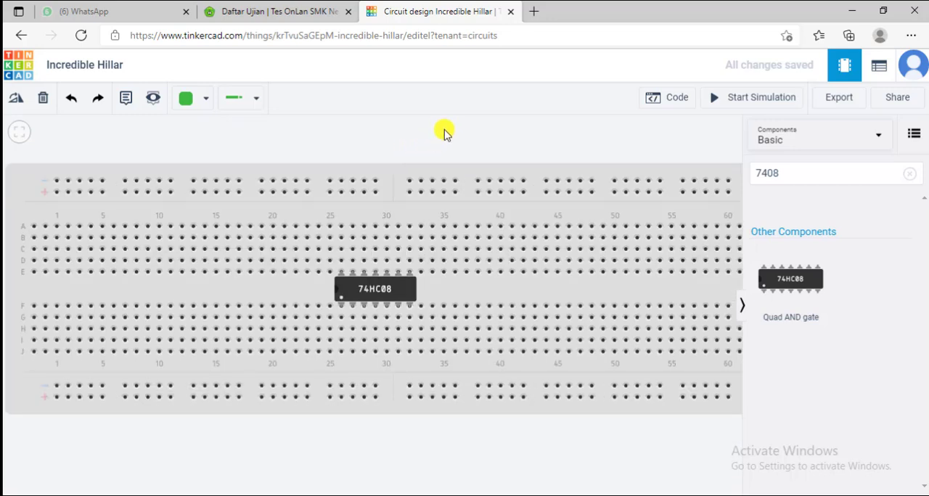
# - Open Google in a new browser tab and search for "datasheet ic 7408"
pyautogui.click(533, 10)
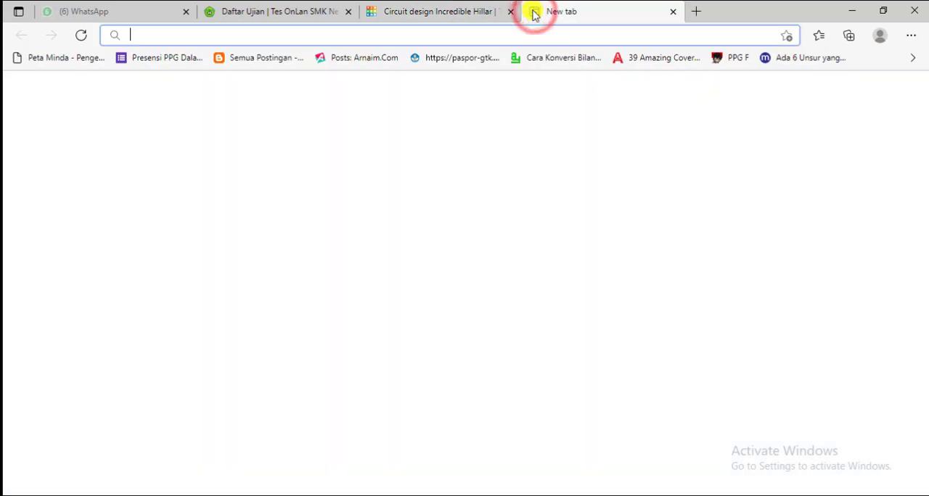
pyautogui.write('goo')
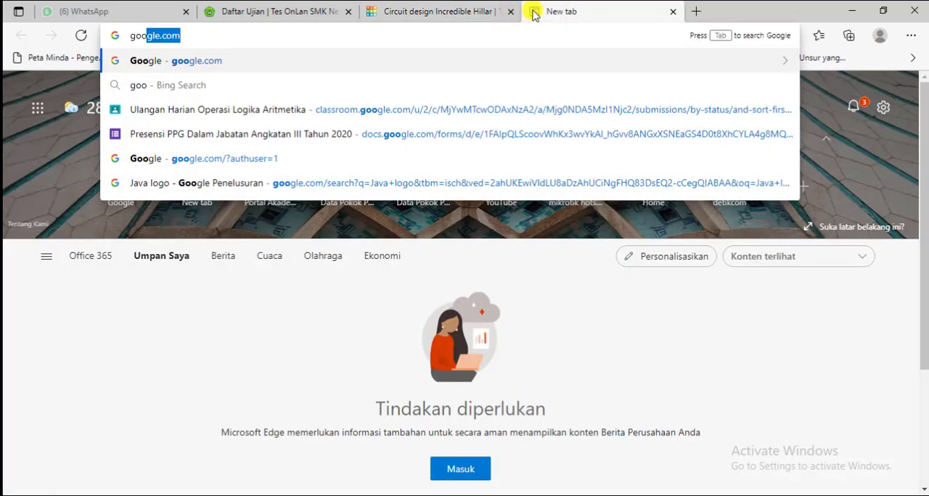
pyautogui.press('Return')
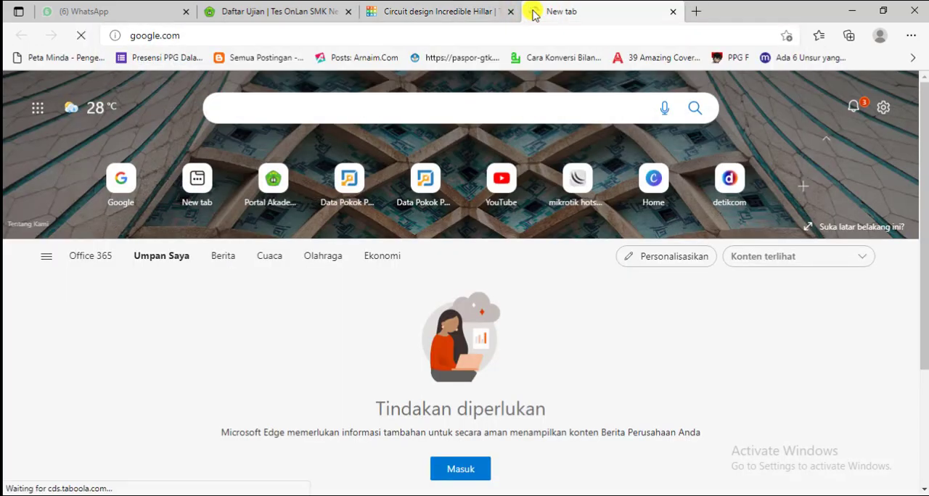
pyautogui.write('d')
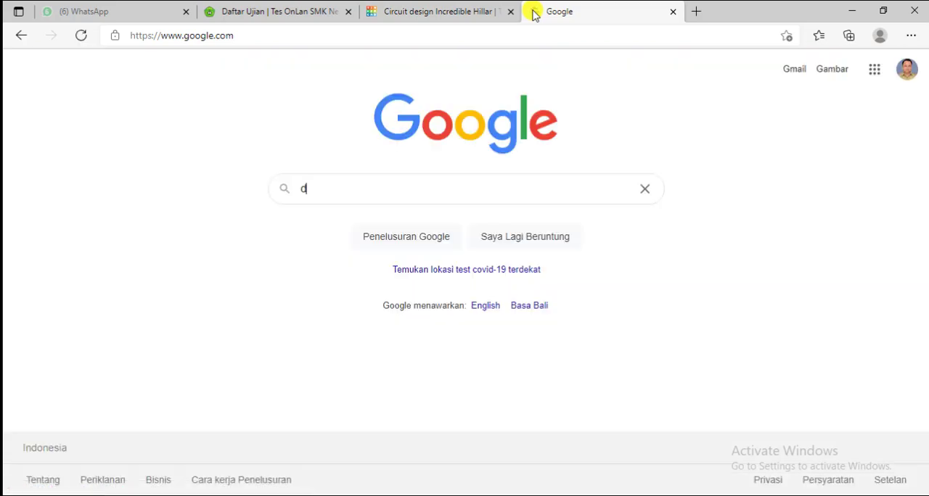
pyautogui.write('atasheet ')
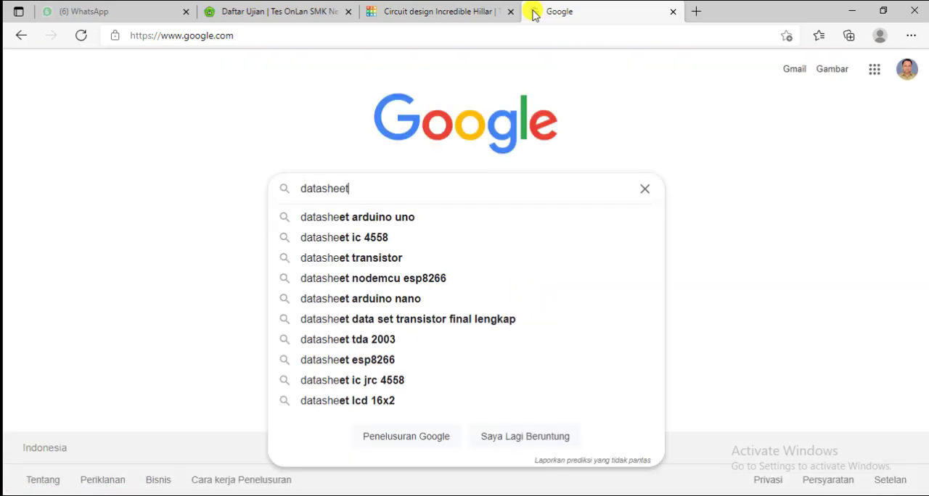
pyautogui.write('ic 1')
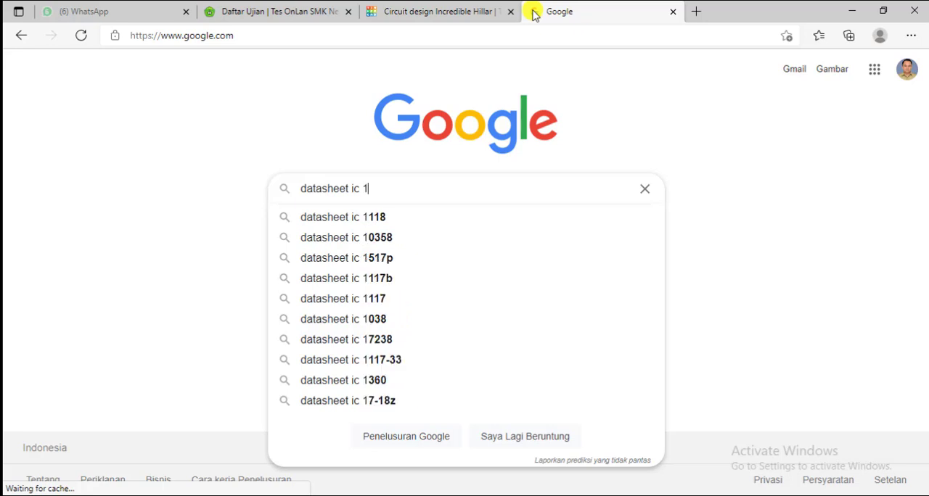
pyautogui.press('BackSpace')
pyautogui.write('7408')
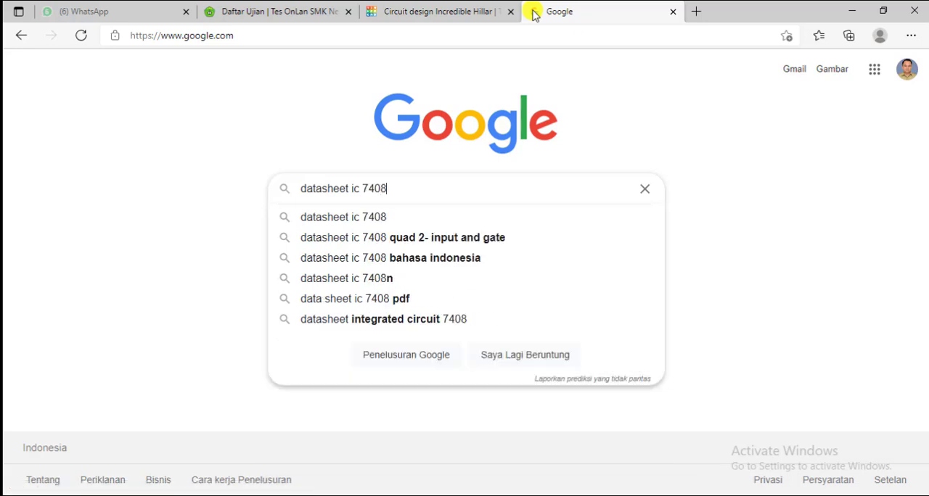
pyautogui.press('Return')
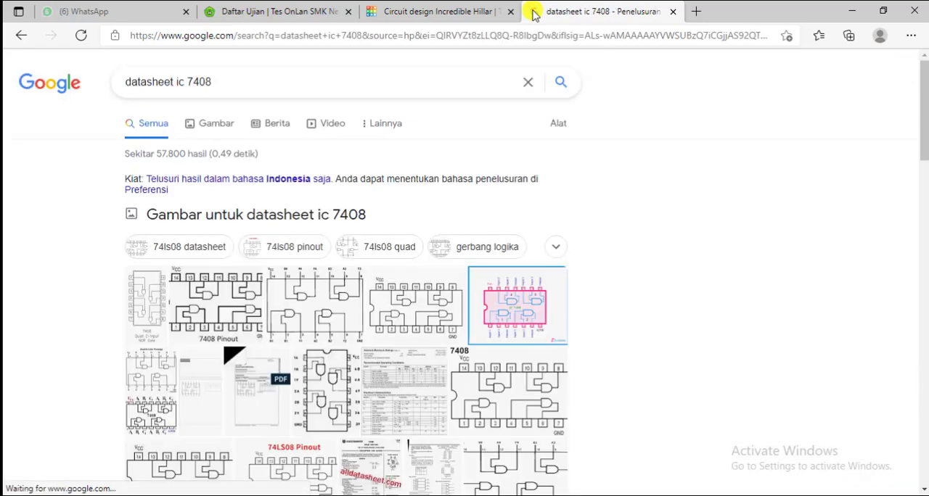
# - Open Futurlec's 7408 Quad 2-input AND Gate Datasheet and check the pin layout and the input voltage under Absolute Maximum Ratings
pyautogui.scroll(-5, 553, 273)
pyautogui.scroll(-1, 508, 261)
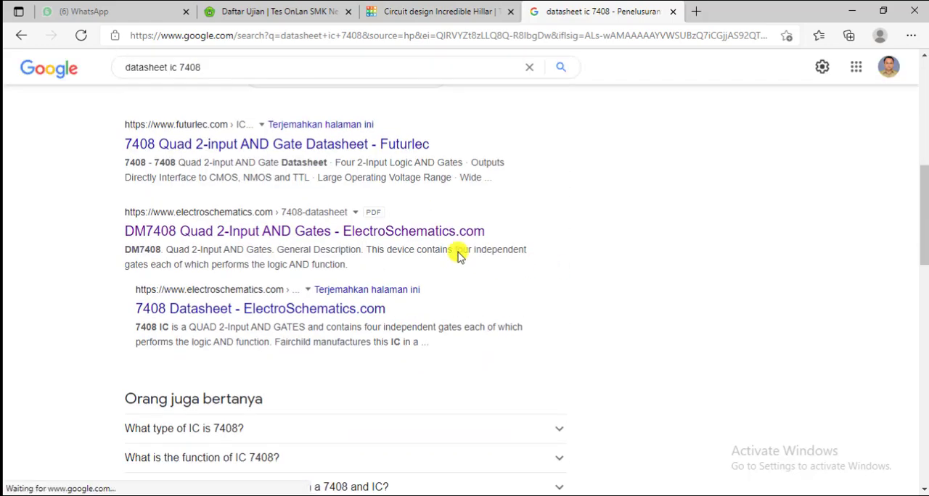
pyautogui.click(309, 138)
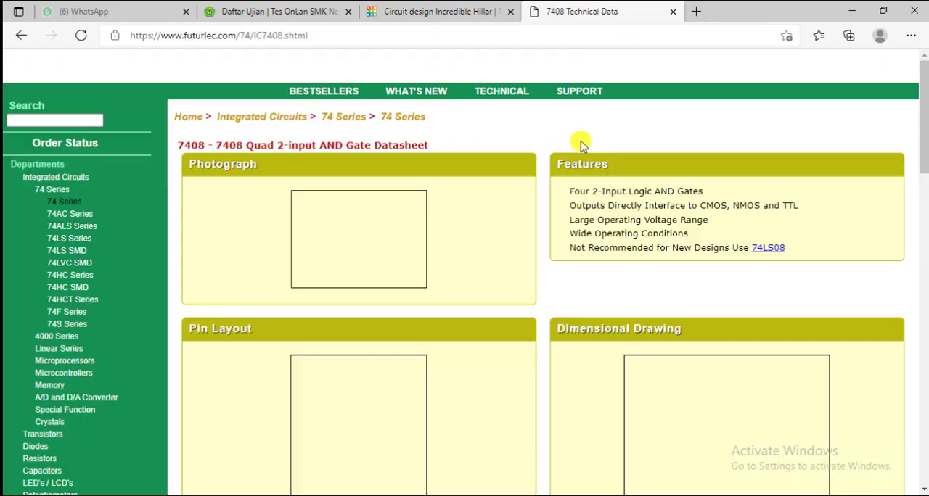
pyautogui.scroll(-4, 541, 192)
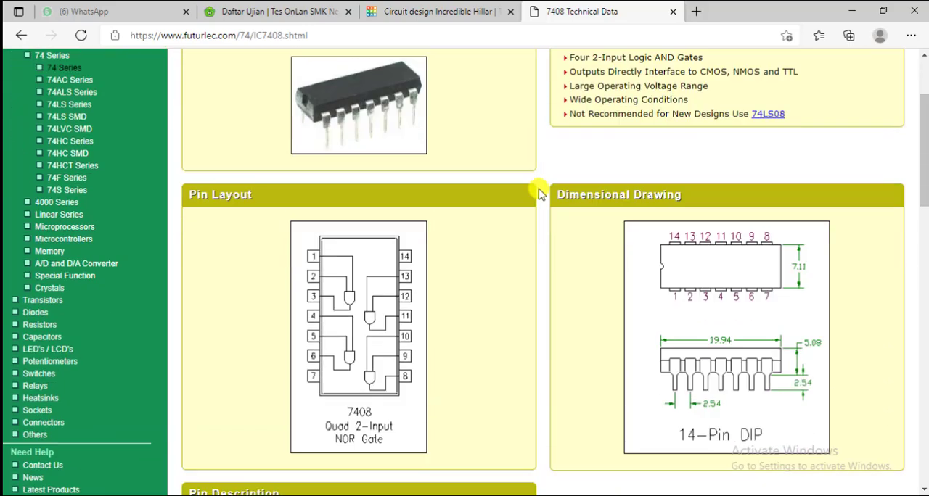
pyautogui.scroll(-6, 542, 193)
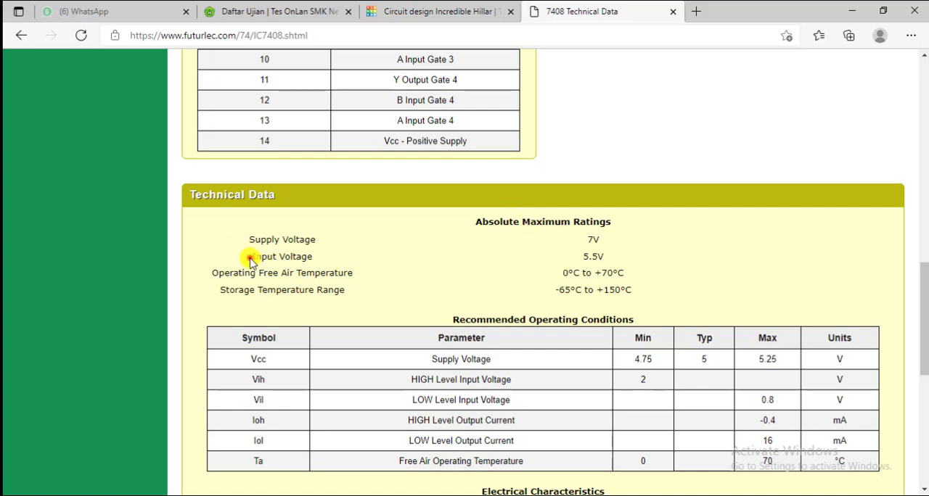
pyautogui.moveTo(262, 260); pyautogui.dragTo(317, 257)
pyautogui.moveTo(583, 258); pyautogui.dragTo(610, 260)
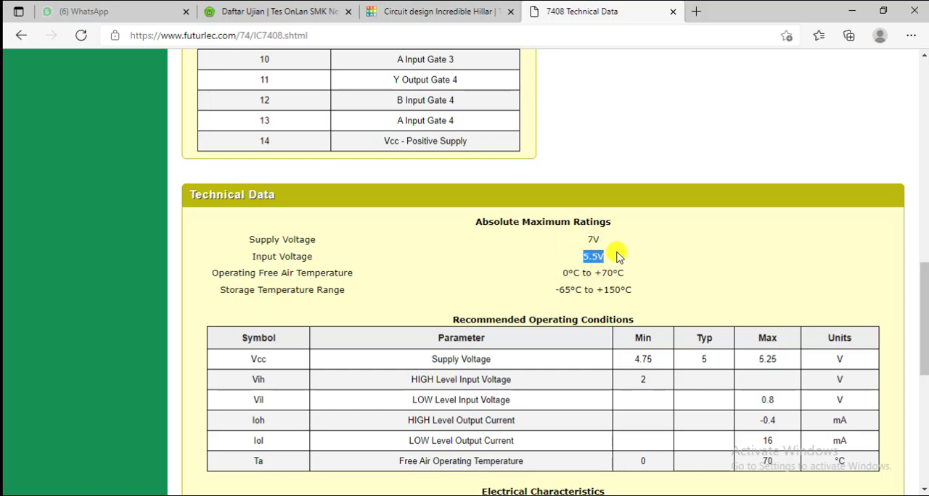
pyautogui.scroll(-1, 617, 258)
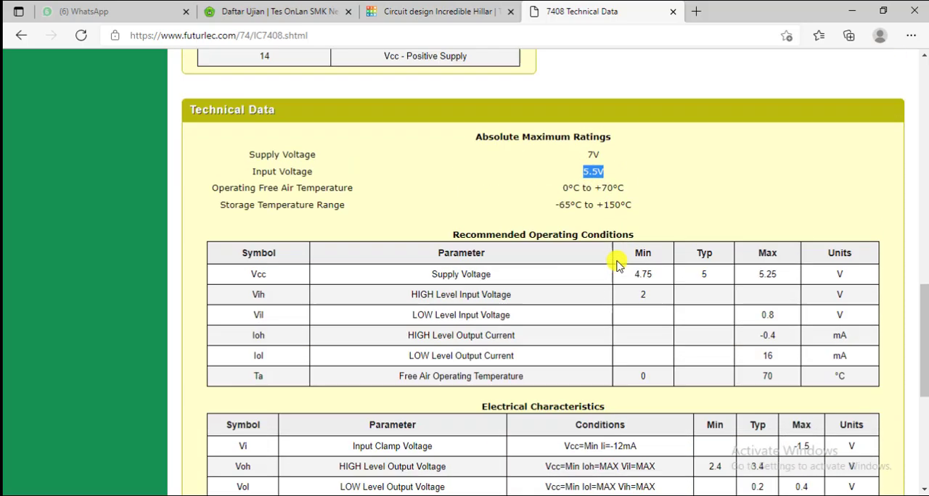
pyautogui.scroll(1, 617, 262)
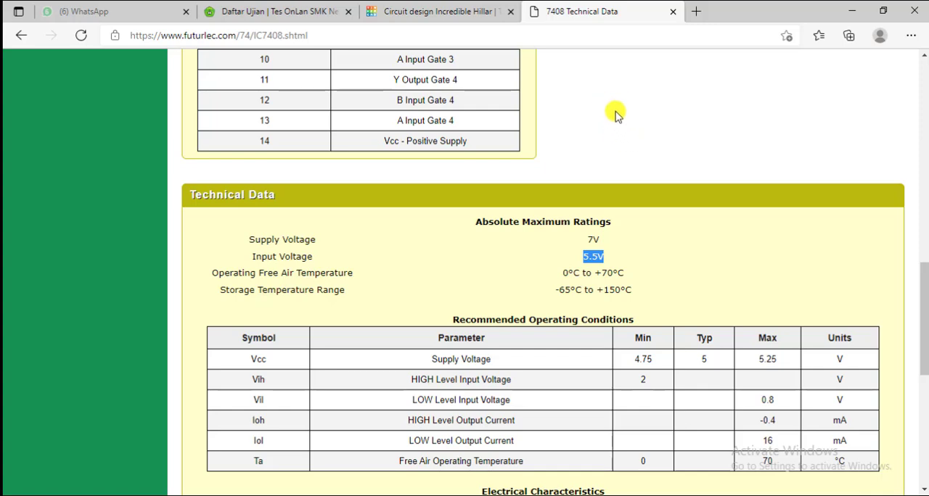
# - Switch back to the Tinkercad circuit and replace the component search term with "bat" to look up batteries
pyautogui.click(456, 12)
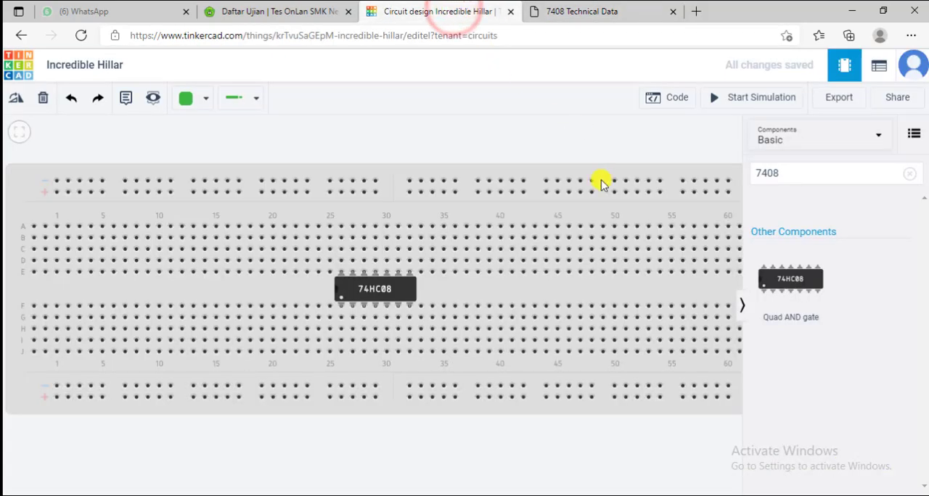
pyautogui.scroll(-2, 588, 189)
pyautogui.moveTo(584, 395); pyautogui.dragTo(502, 400)
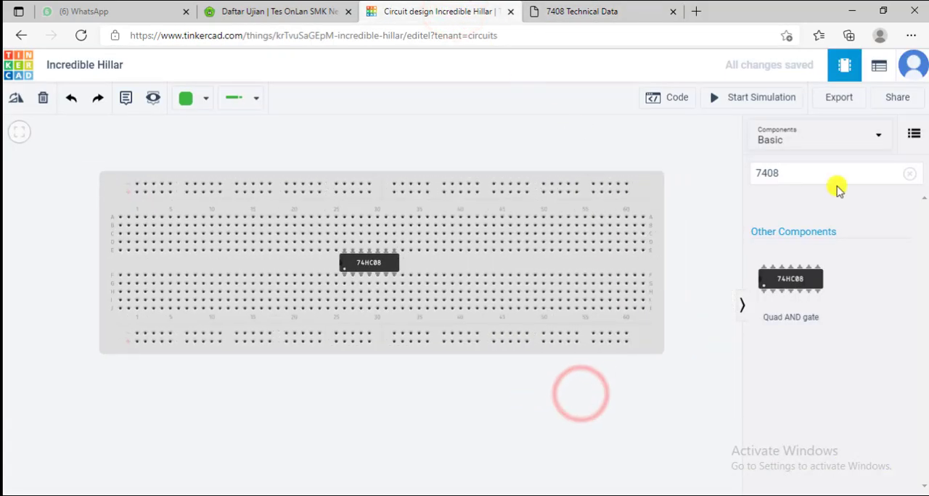
pyautogui.click(909, 174)
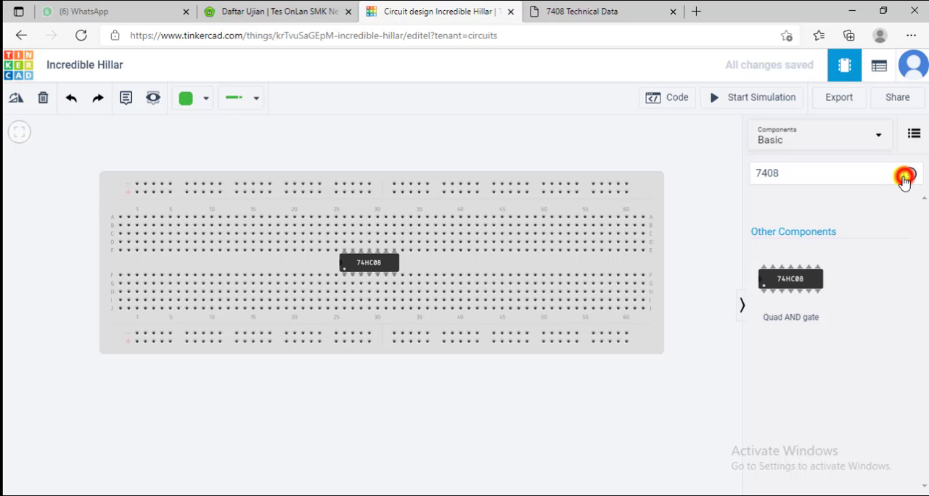
pyautogui.click(850, 175)
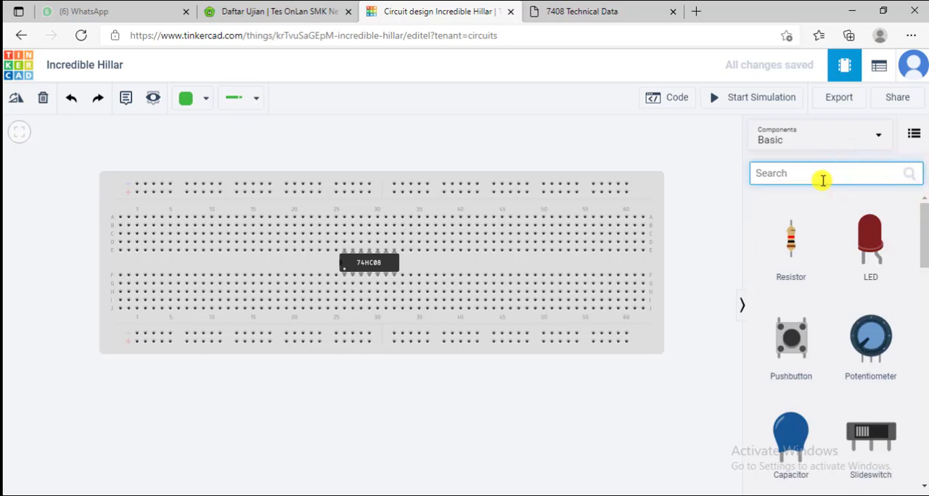
pyautogui.write('bat')
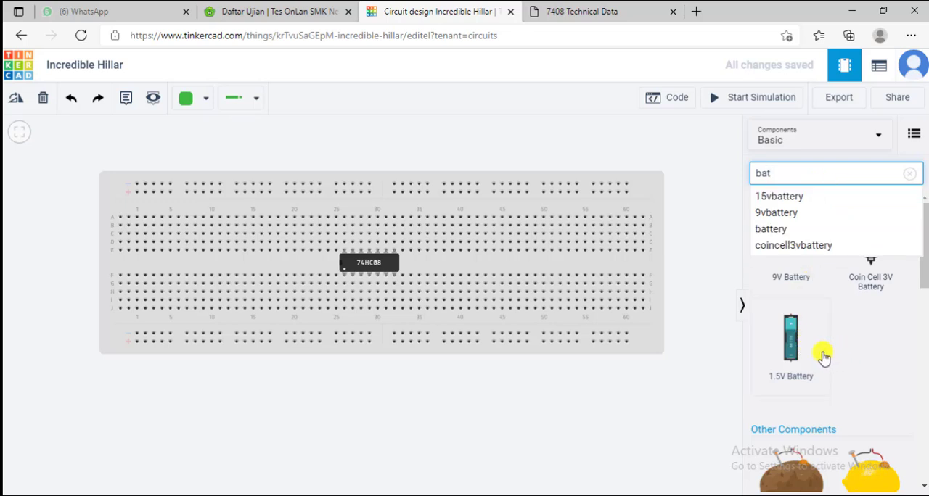
# - Place an AA 1.5V Battery to the right of the breadboard and set its count to 4 batteries
pyautogui.moveTo(653, 408); pyautogui.dragTo(583, 408)
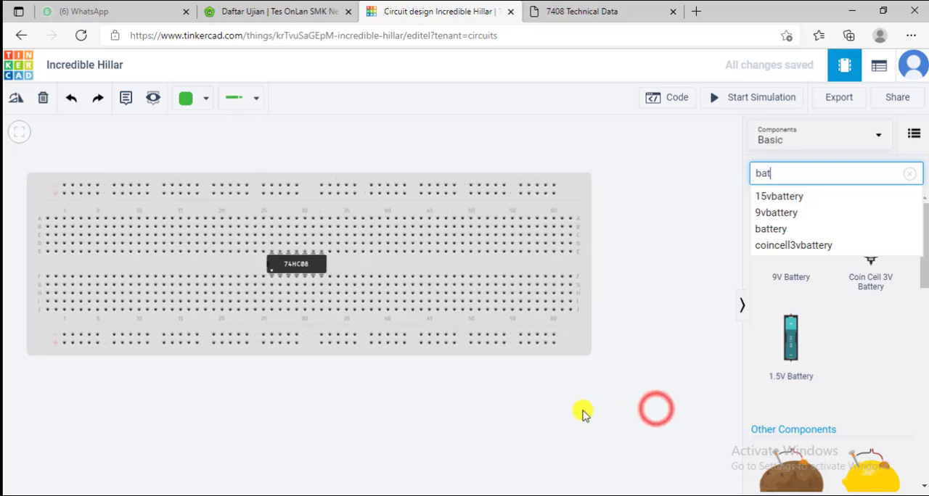
pyautogui.moveTo(791, 363); pyautogui.dragTo(674, 175)
pyautogui.click(672, 171)
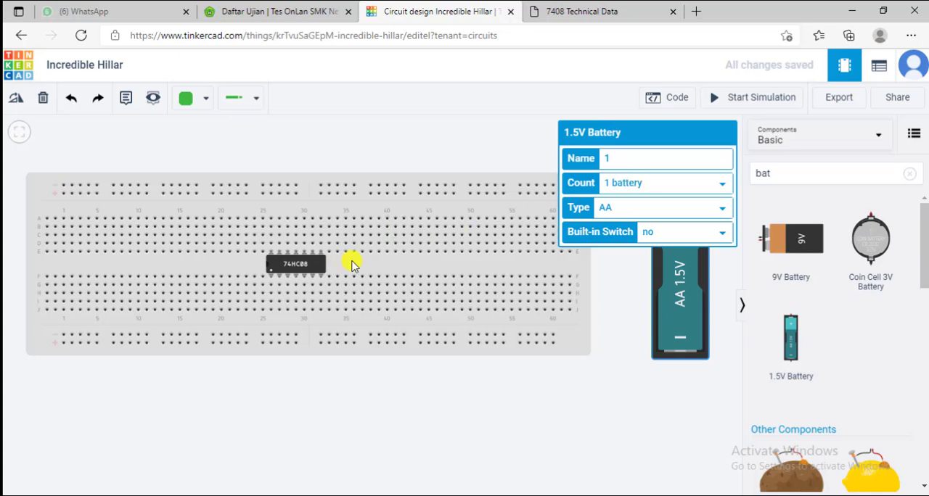
pyautogui.click(632, 187)
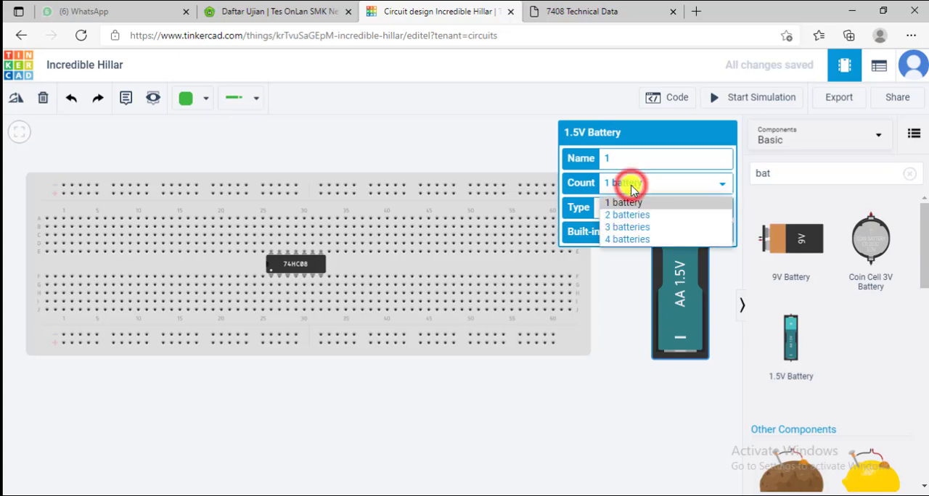
pyautogui.click(621, 240)
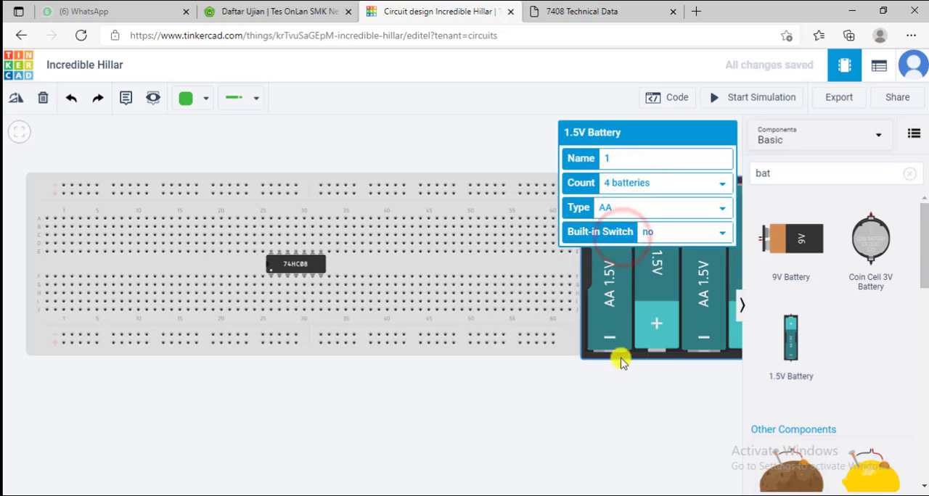
pyautogui.click(621, 413)
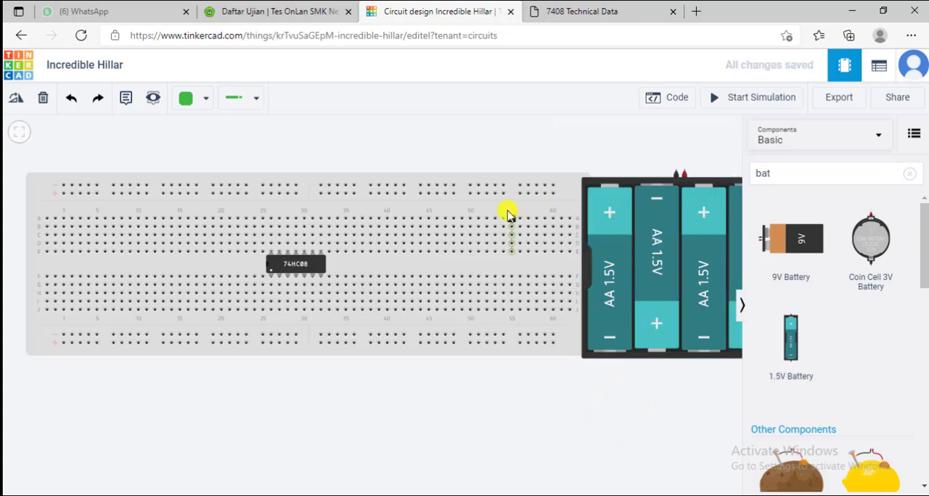
# - Shift the breadboard slightly left to leave a gap between it and the battery pack
pyautogui.moveTo(492, 267)
pyautogui.mouseDown()
pyautogui.moveTo(413, 260)
pyautogui.moveTo(427, 272)
pyautogui.moveTo(475, 272)
pyautogui.mouseUp()
pyautogui.click(530, 397)
pyautogui.moveTo(441, 437); pyautogui.dragTo(492, 431)
pyautogui.scroll(-2, 489, 421)
pyautogui.moveTo(593, 435); pyautogui.dragTo(565, 433)
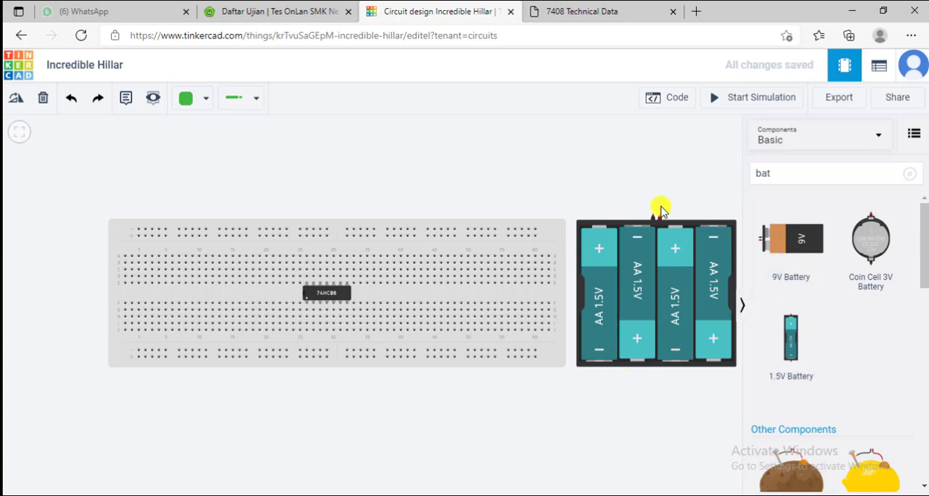
# - Examine the battery pack's negative and positive terminals and the breadboard's upper power rails
pyautogui.scroll(1, 636, 244)
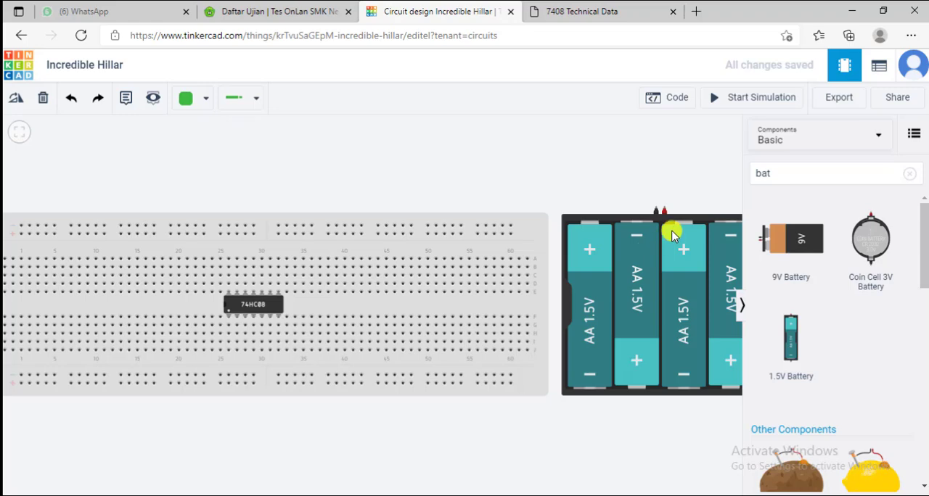
pyautogui.scroll(2, 664, 218)
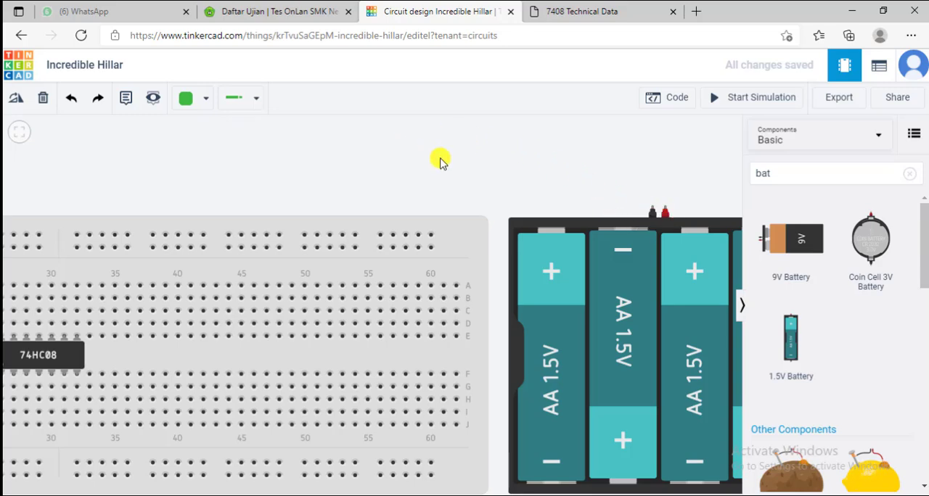
pyautogui.scroll(-3, 476, 193)
pyautogui.moveTo(391, 158); pyautogui.dragTo(603, 157)
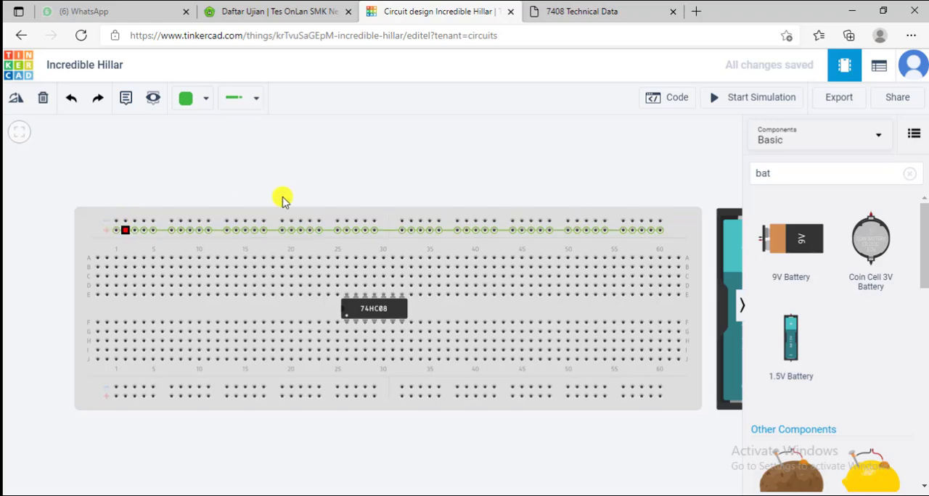
# - Run a wire from the battery pack's positive terminal above and around the breadboard's left end to column 1 of the upper positive rail
pyautogui.moveTo(463, 179); pyautogui.dragTo(365, 177)
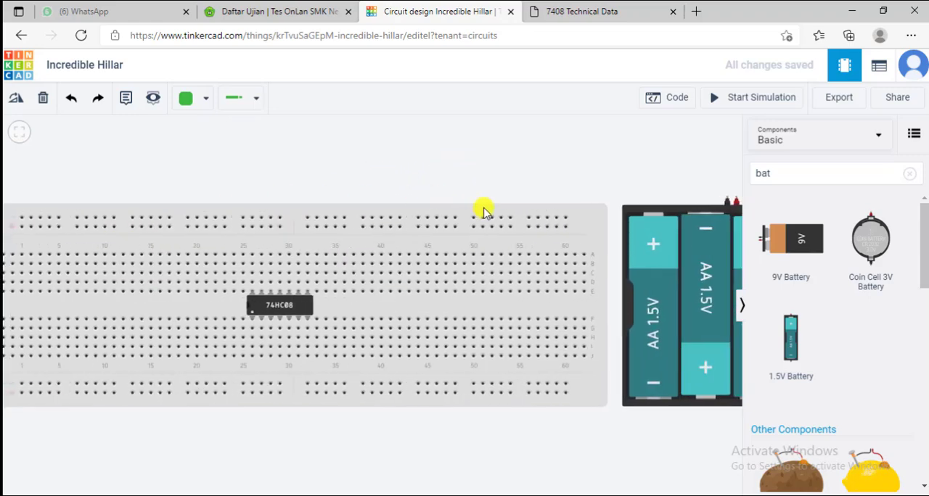
pyautogui.scroll(-1, 484, 209)
pyautogui.scroll(4, 635, 183)
pyautogui.moveTo(643, 182); pyautogui.dragTo(594, 180)
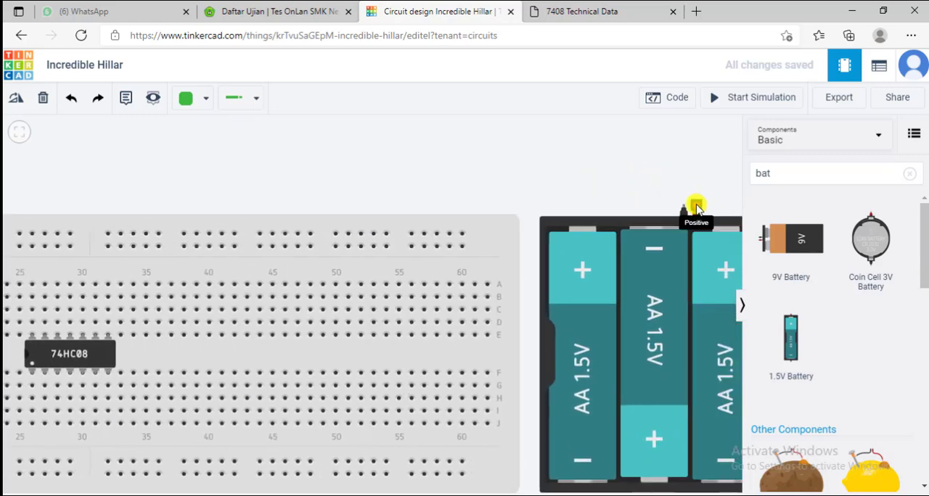
pyautogui.scroll(-2, 653, 216)
pyautogui.moveTo(564, 166); pyautogui.dragTo(588, 185)
pyautogui.scroll(-2, 588, 185)
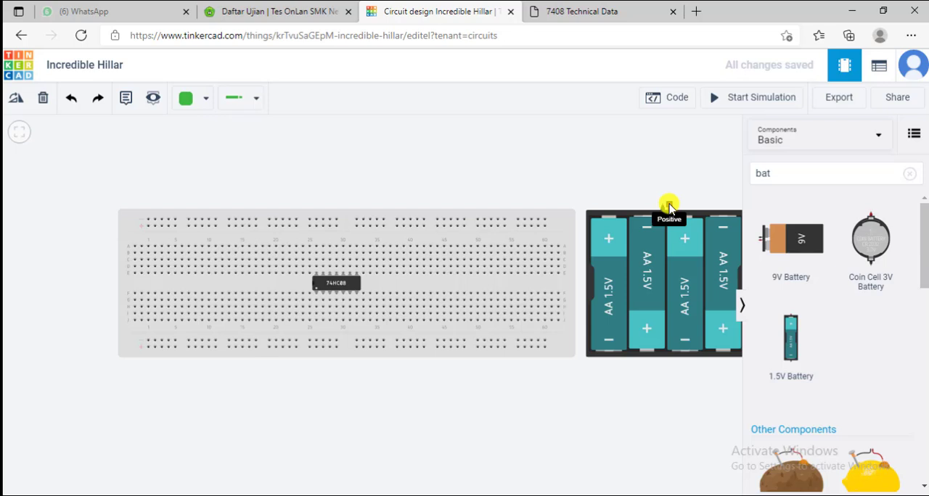
pyautogui.click(669, 206)
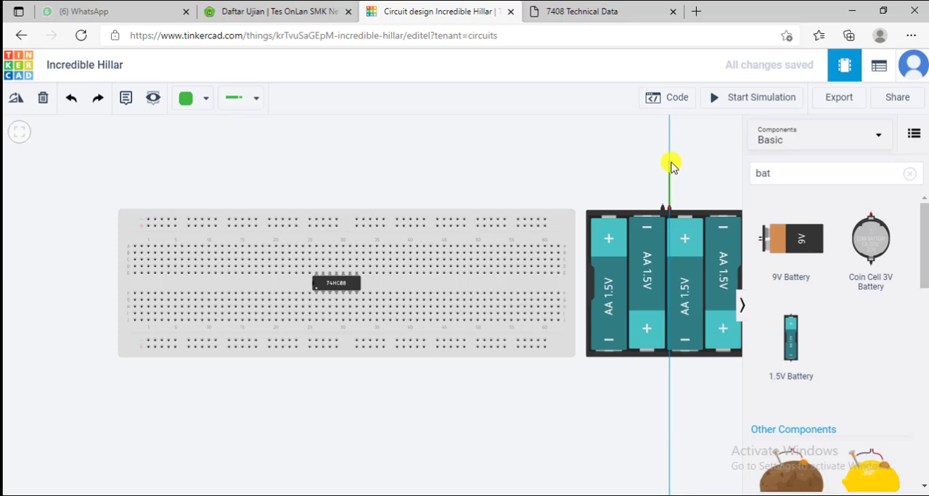
pyautogui.click(671, 164)
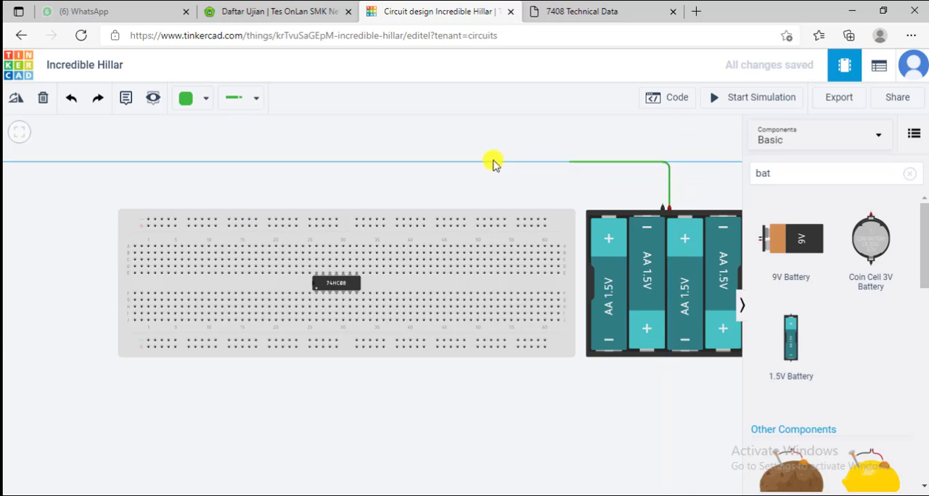
pyautogui.click(76, 168)
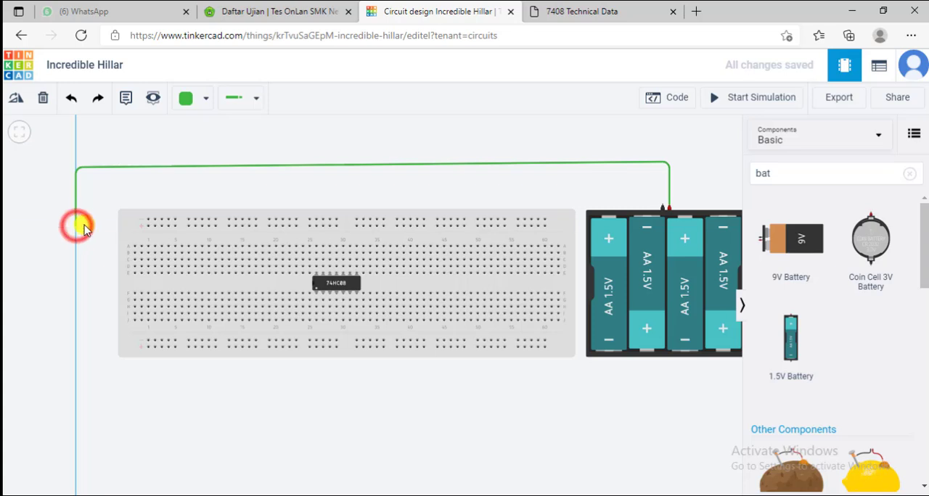
pyautogui.click(76, 226)
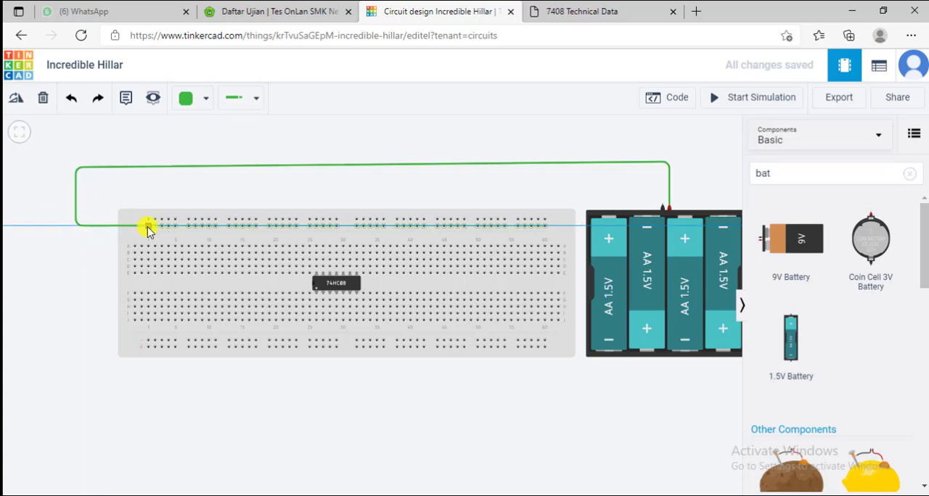
pyautogui.scroll(5, 149, 230)
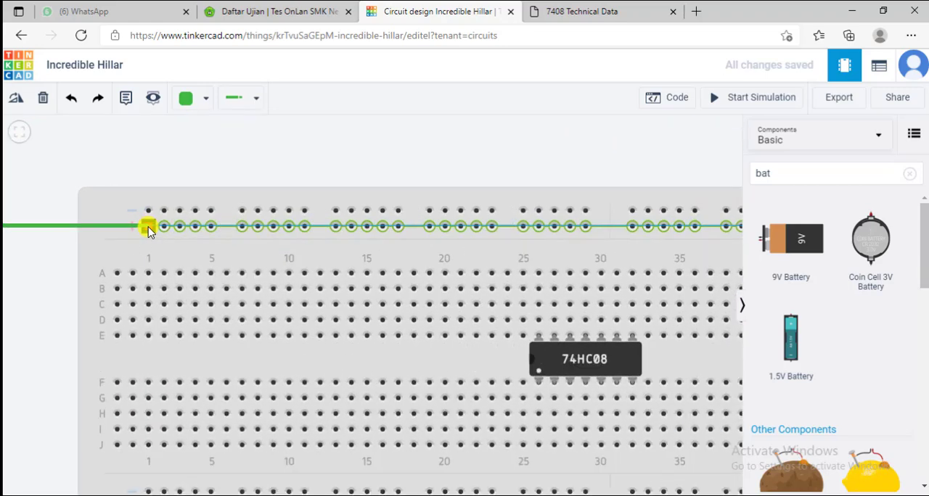
pyautogui.scroll(-5, 148, 229)
pyautogui.click(148, 226)
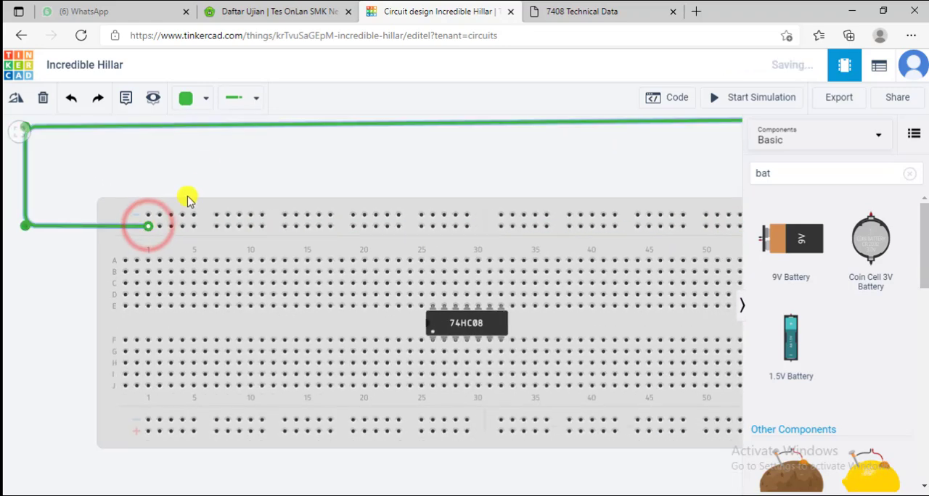
# - Color the wire between the battery's positive terminal and the breadboard red
pyautogui.scroll(-2, 205, 166)
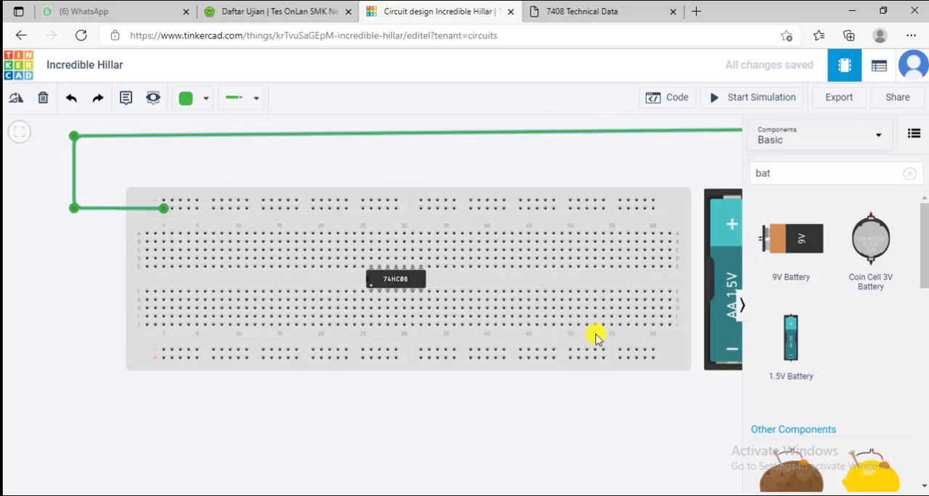
pyautogui.scroll(-3, 595, 338)
pyautogui.click(612, 417)
pyautogui.scroll(-2, 551, 419)
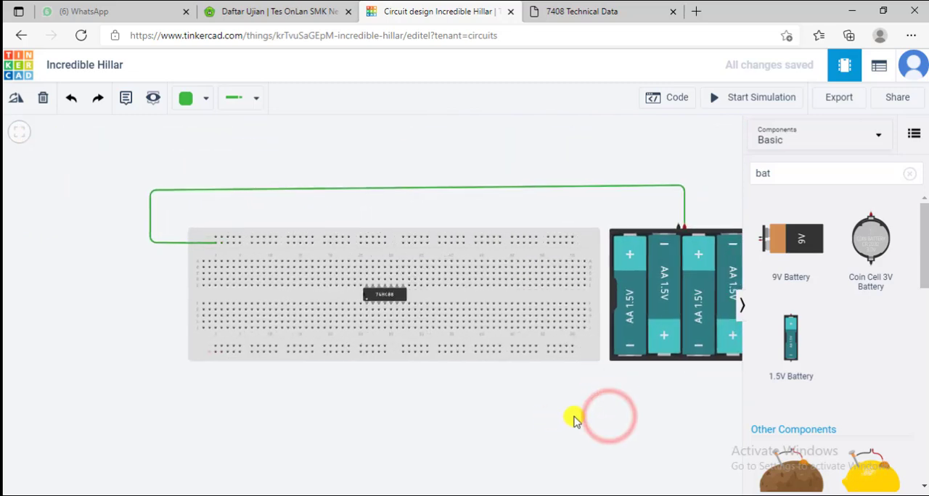
pyautogui.click(203, 99)
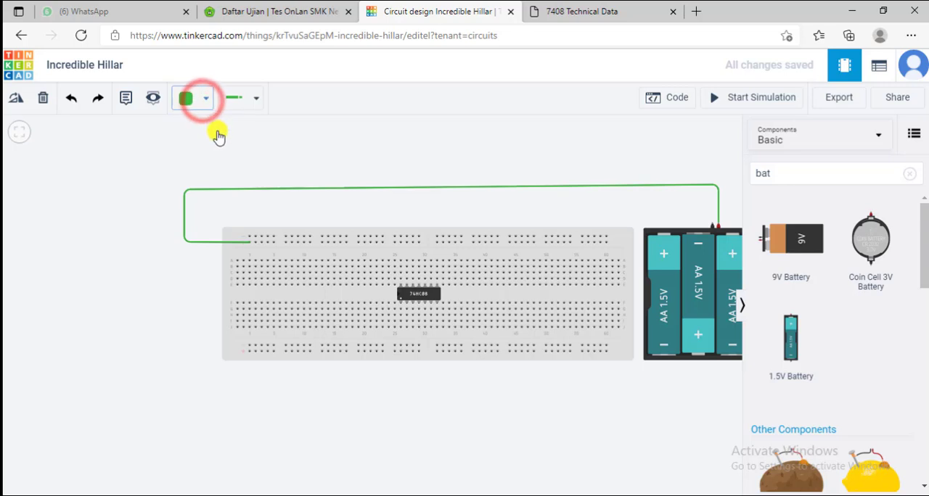
pyautogui.click(190, 101)
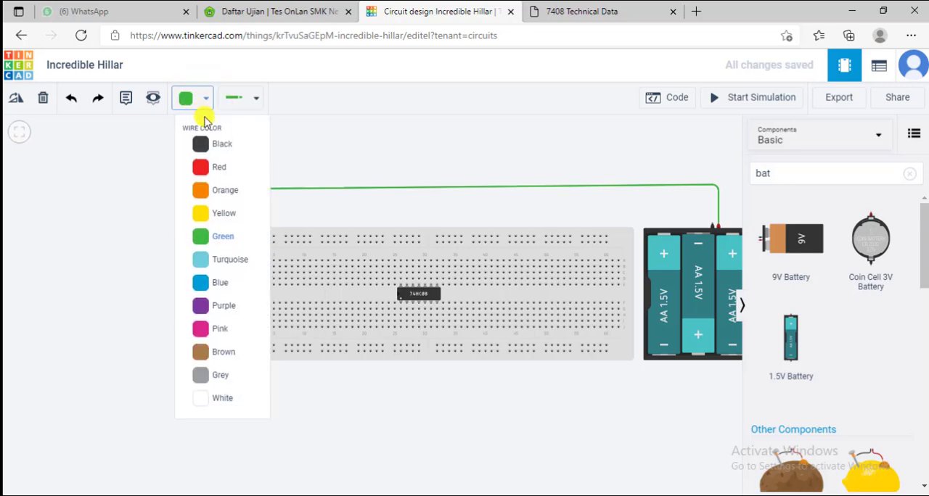
pyautogui.click(215, 164)
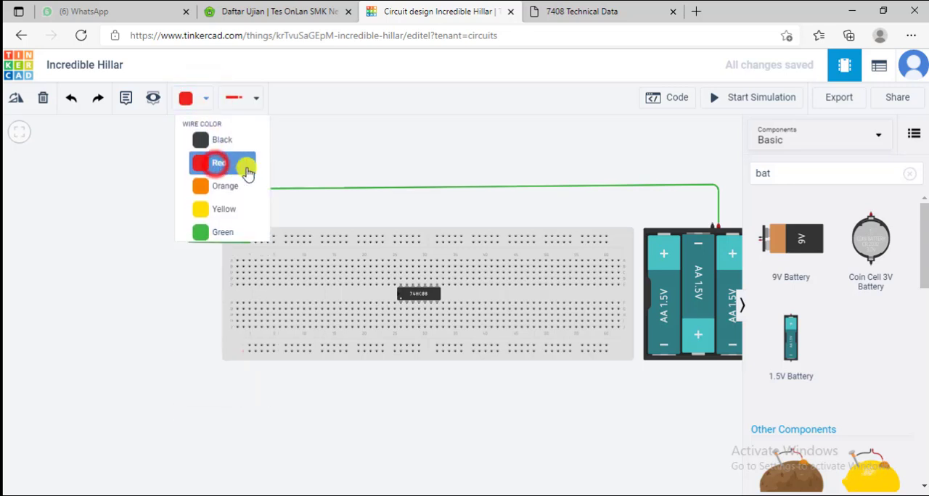
pyautogui.click(323, 188)
pyautogui.click(196, 99)
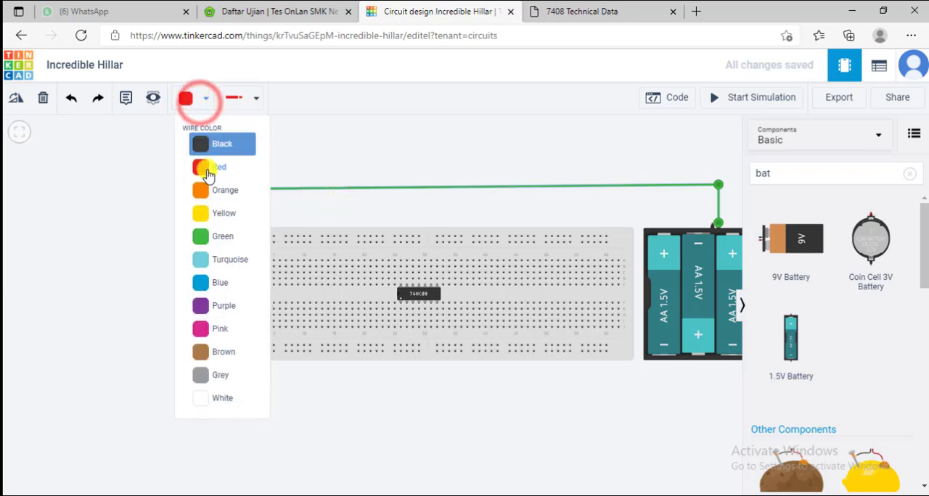
pyautogui.click(208, 168)
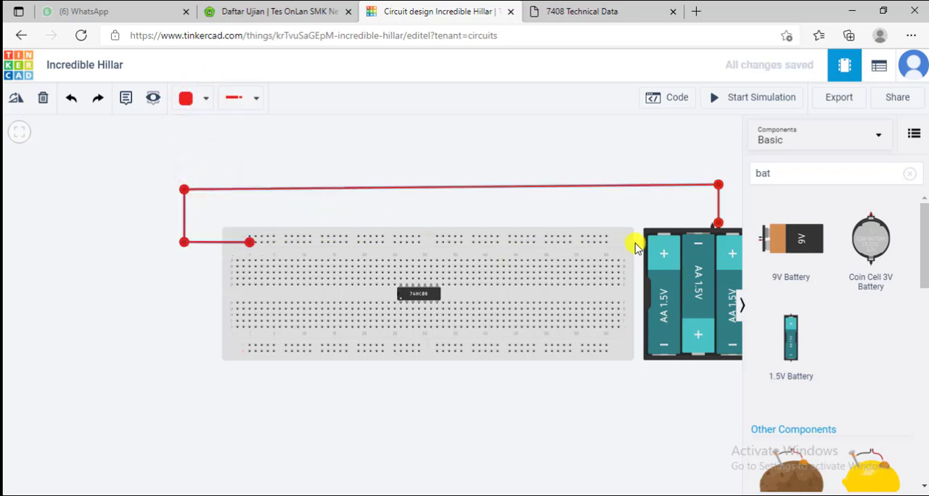
# - Run a wire from the battery pack's negative terminal, just inside the red wire, to column 1 of the upper negative rail
pyautogui.scroll(2, 633, 219)
pyautogui.click(635, 202)
pyautogui.scroll(3, 631, 203)
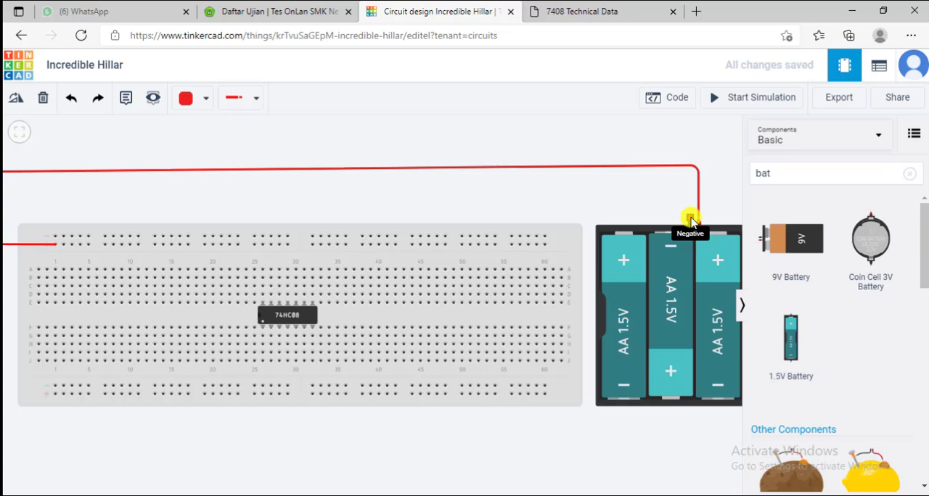
pyautogui.click(691, 221)
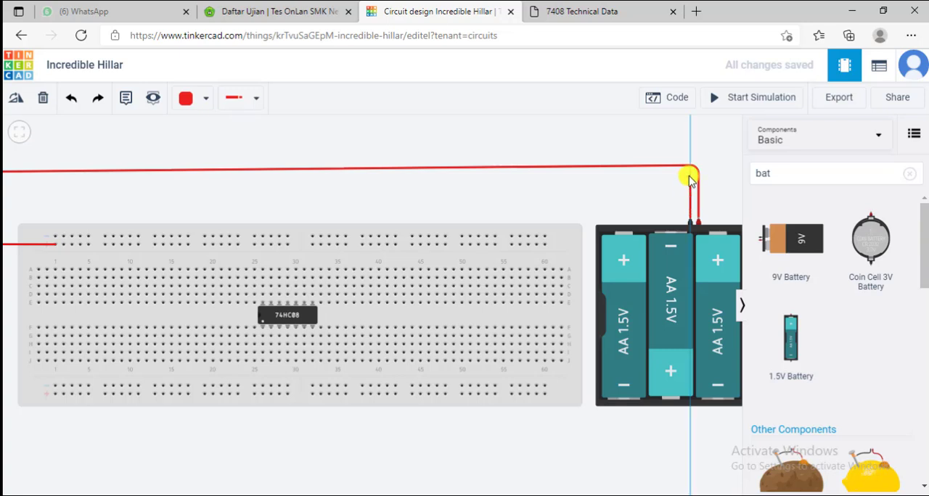
pyautogui.click(690, 177)
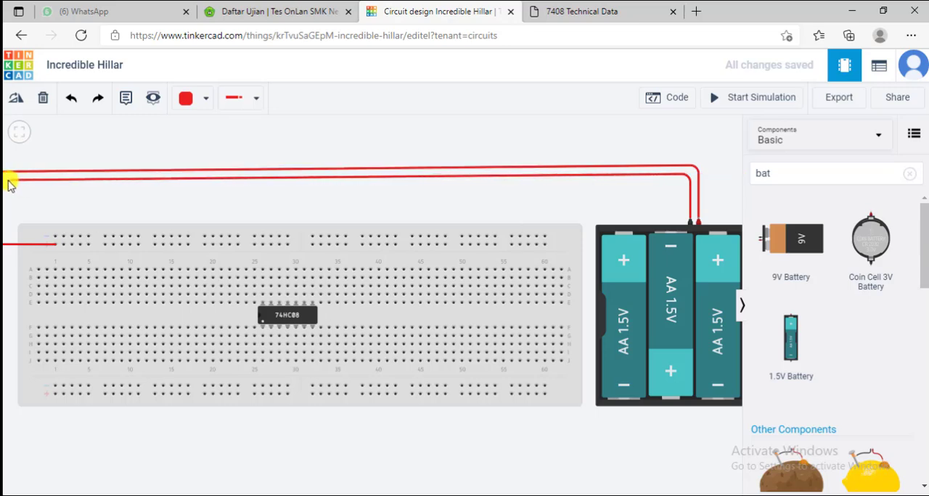
pyautogui.click(9, 181)
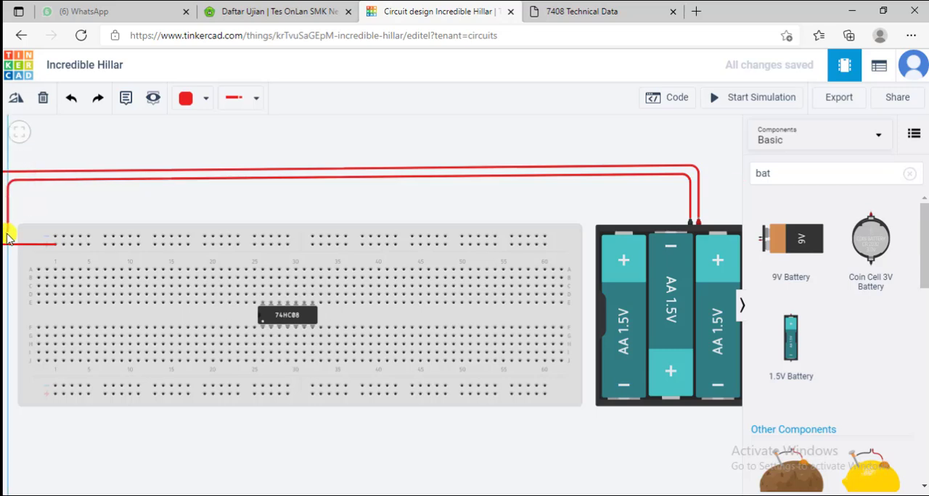
pyautogui.click(56, 237)
pyautogui.click(56, 235)
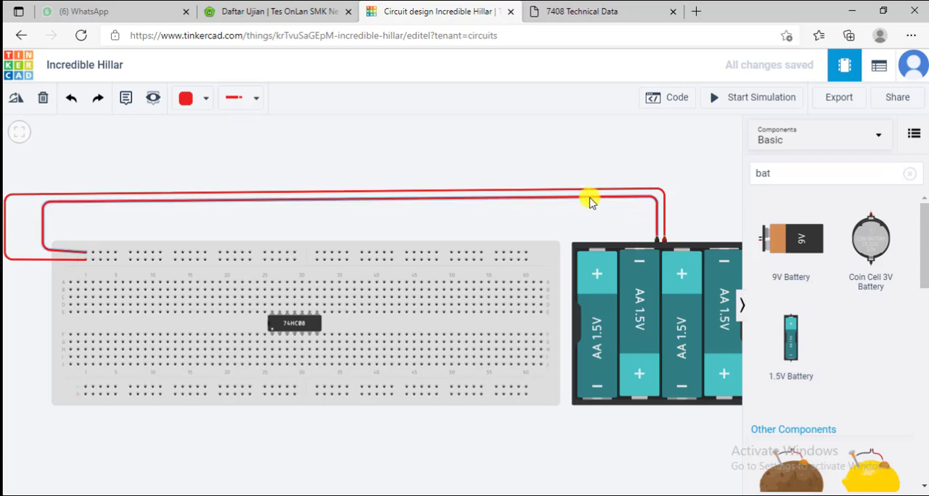
# - Color the wire between the battery's negative terminal and the upper negative rail black
pyautogui.click(589, 196)
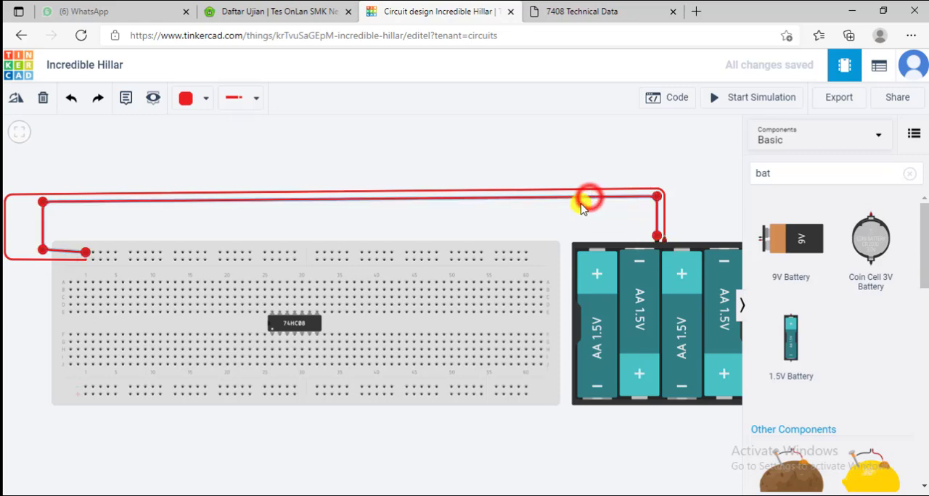
pyautogui.click(208, 96)
pyautogui.click(210, 145)
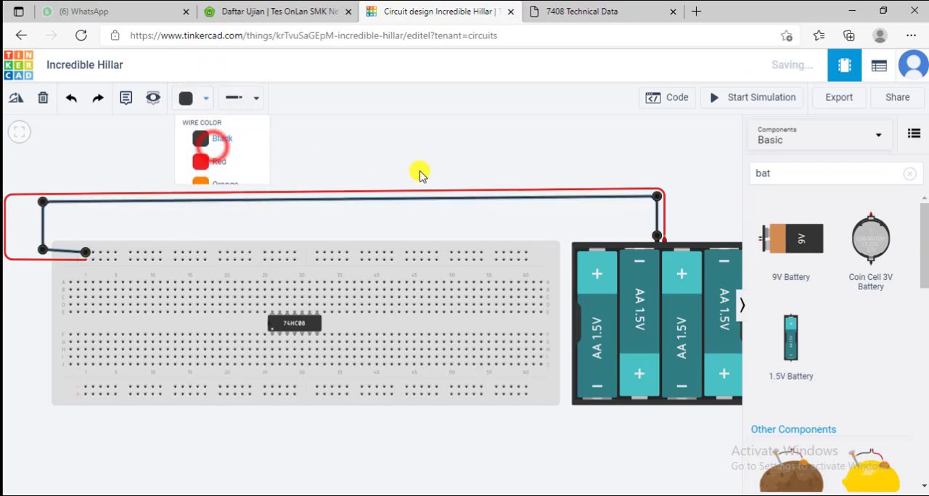
pyautogui.click(549, 224)
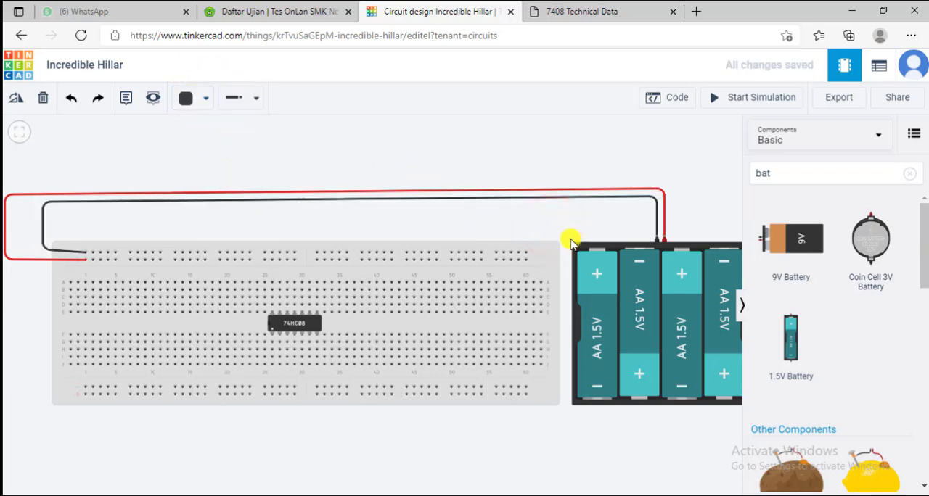
# - Connect the upper and lower positive rails at column 60 with a wire along the breadboard's right edge and color it red
pyautogui.click(526, 260)
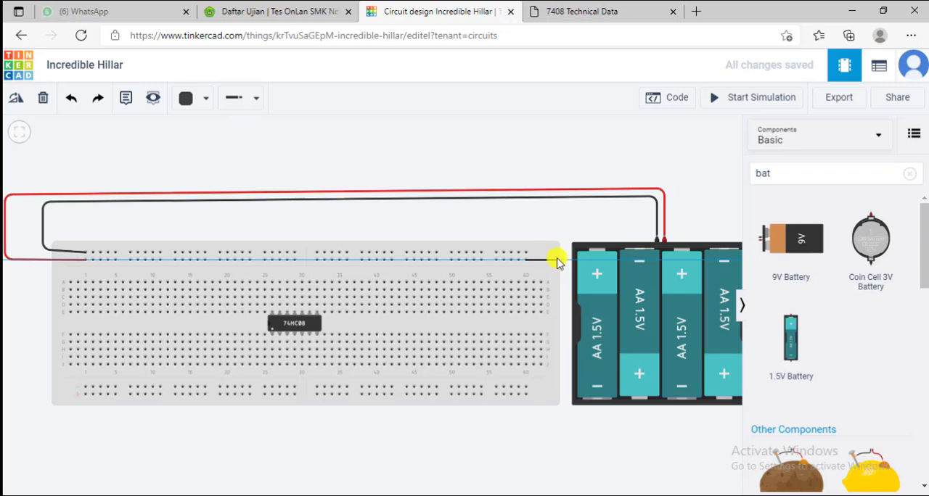
pyautogui.click(556, 258)
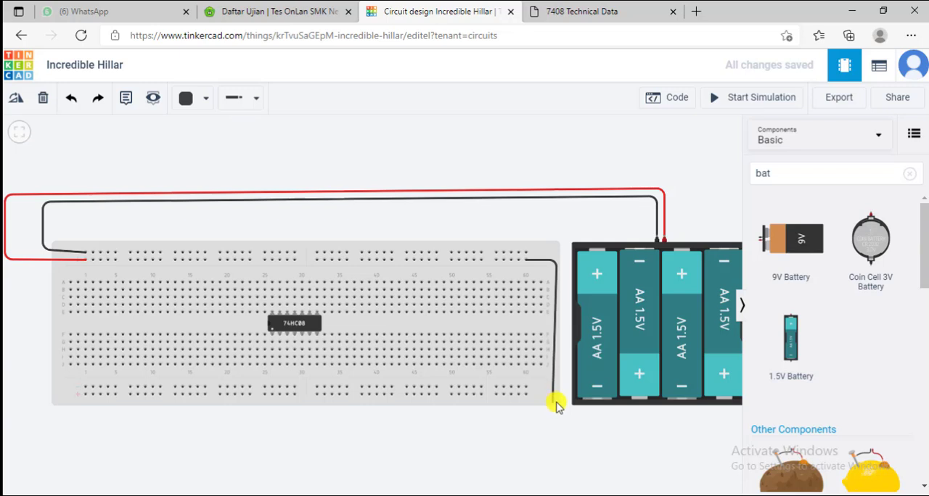
pyautogui.click(557, 399)
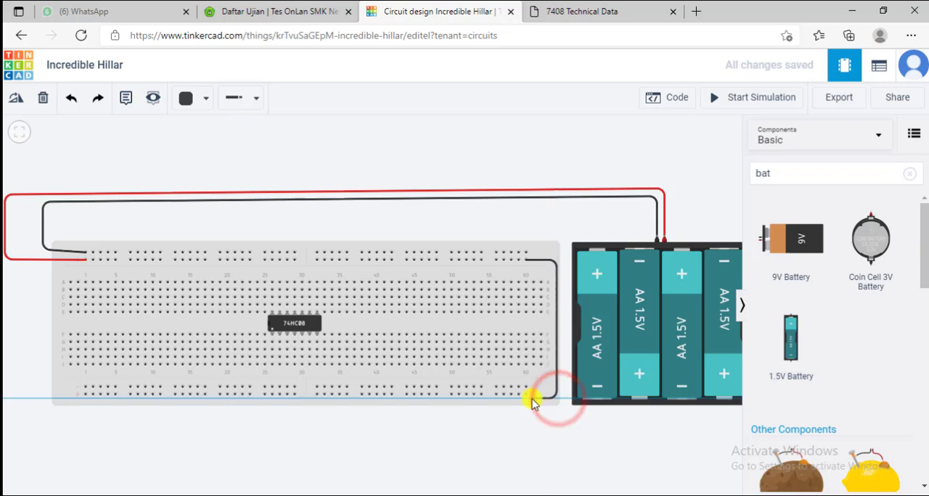
pyautogui.click(526, 396)
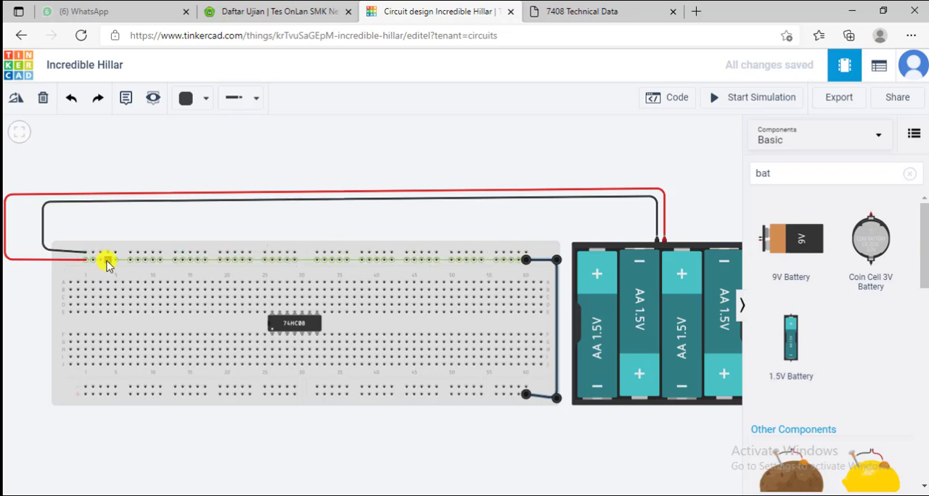
pyautogui.click(196, 98)
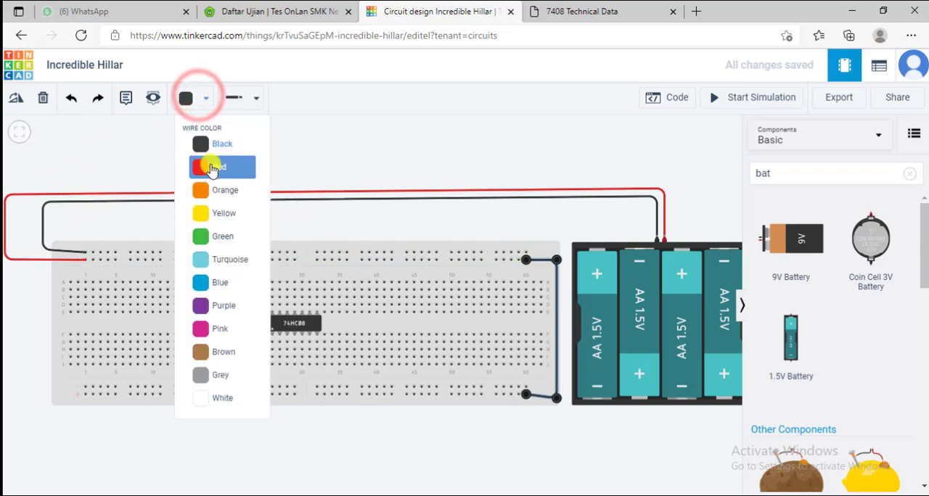
pyautogui.click(215, 166)
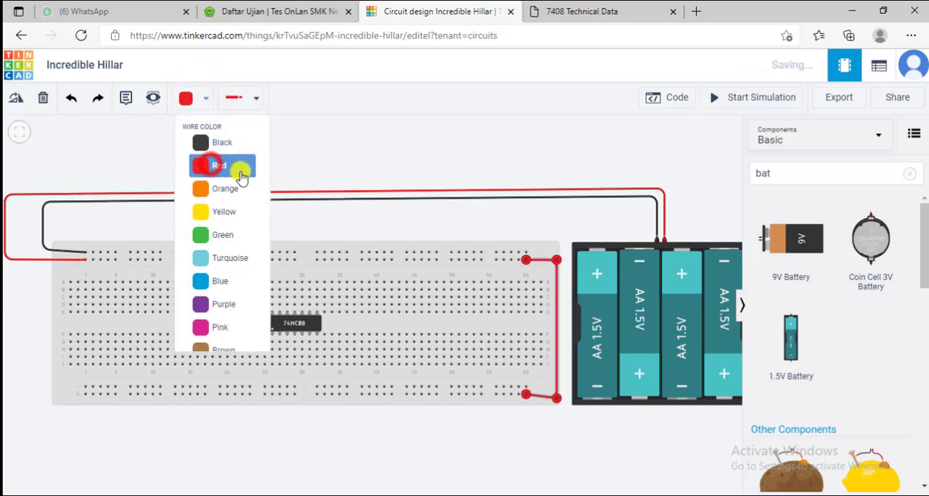
# - Connect the upper and lower negative rails at column 60 with a wire routed just inside the red positive-rail link
pyautogui.click(528, 254)
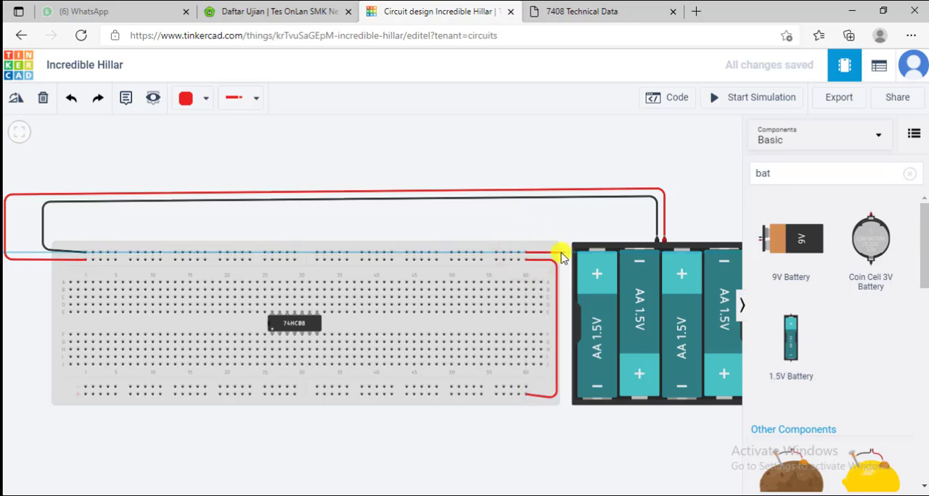
pyautogui.click(560, 261)
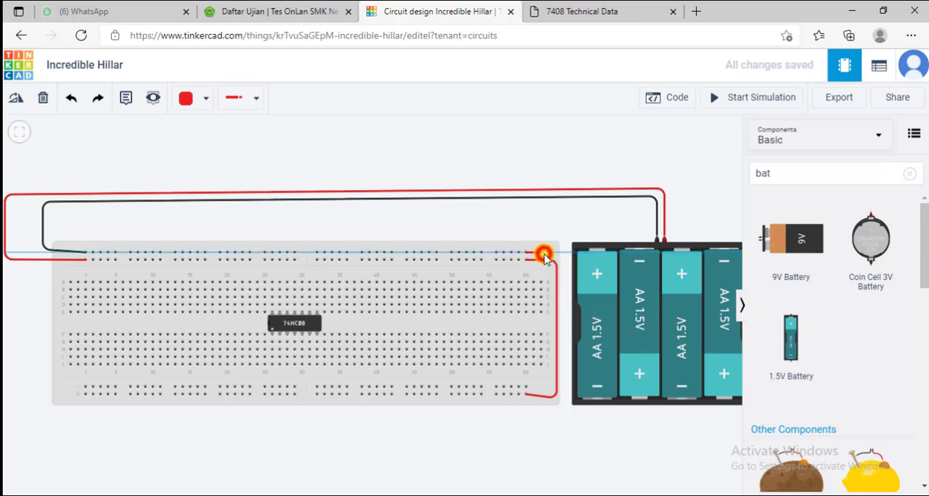
pyautogui.click(545, 255)
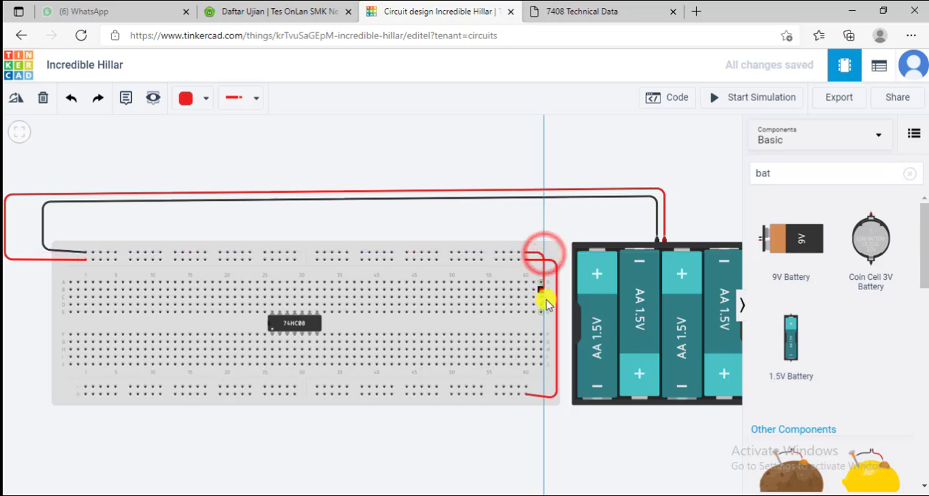
pyautogui.click(544, 391)
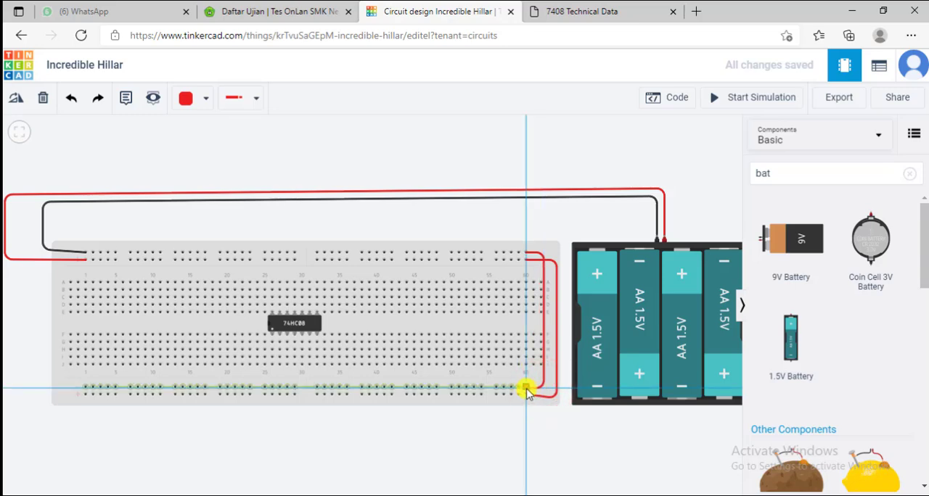
pyautogui.click(526, 389)
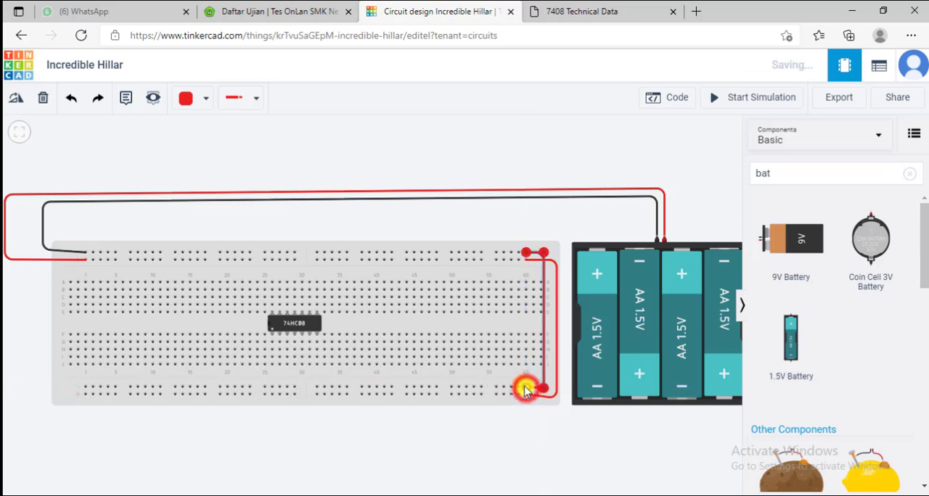
# - Color the wire linking the upper and lower negative rails at column 60 black
pyautogui.click(187, 98)
pyautogui.click(214, 142)
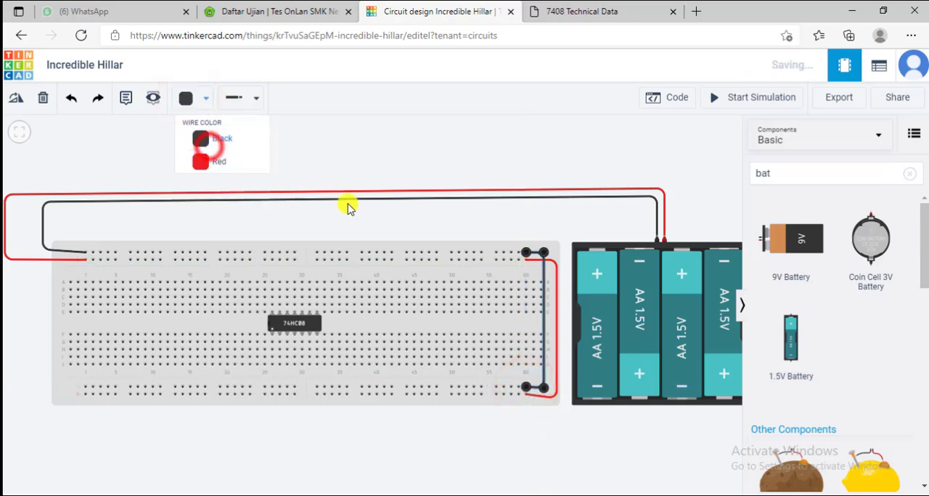
pyautogui.click(464, 223)
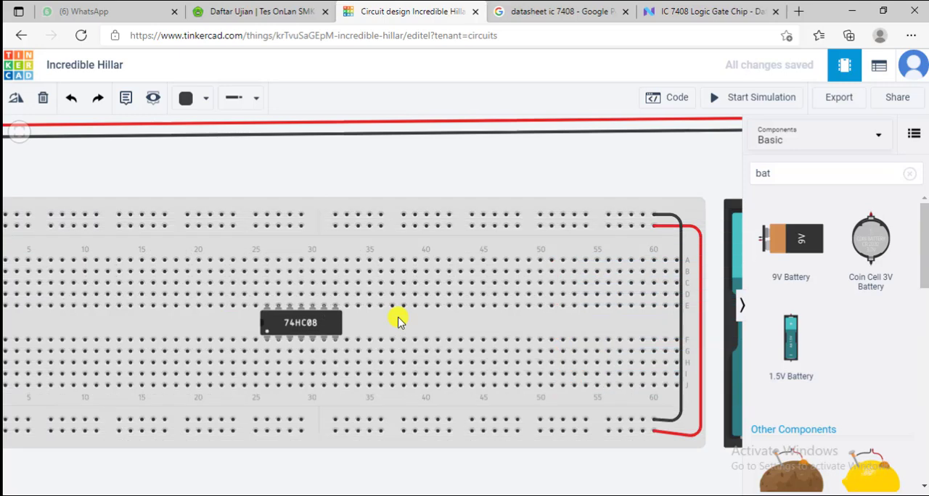
# - Check the IC 7408 pinout page, then connect A26 at the 74HC08's power pin to the upper positive rail with a red wire
pyautogui.click(689, 11)
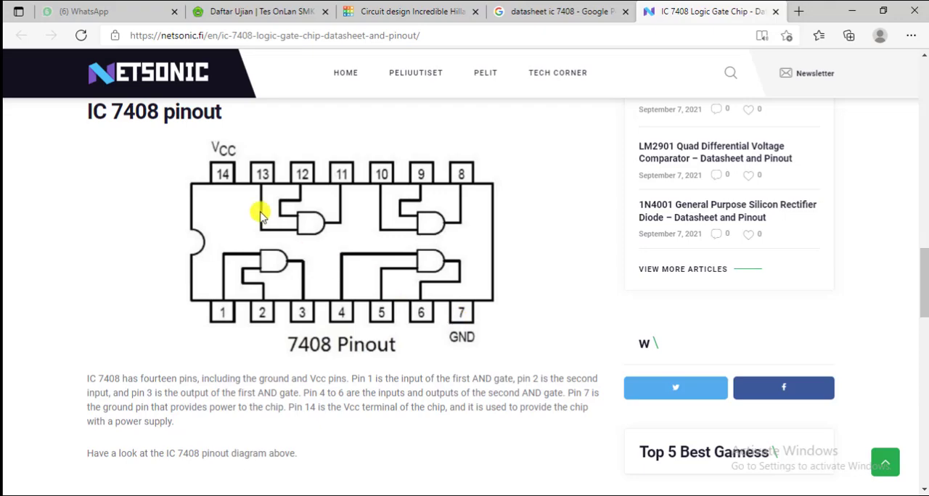
pyautogui.click(404, 10)
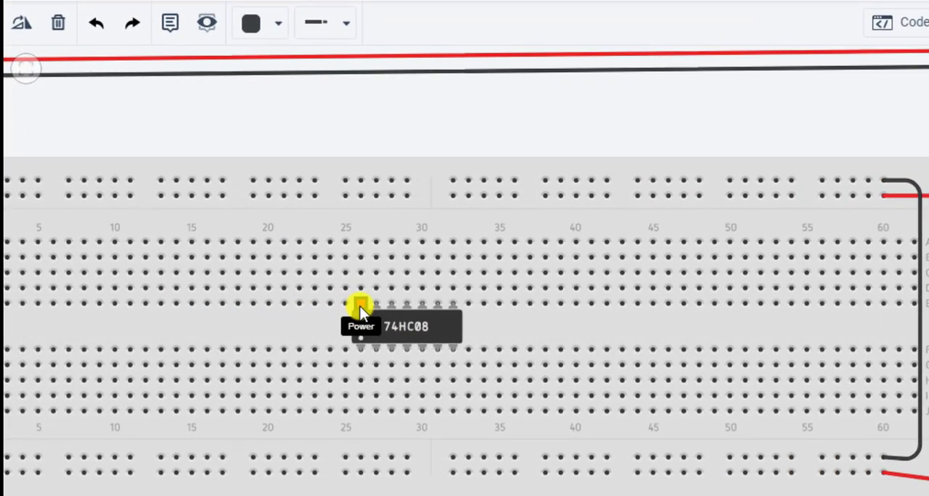
pyautogui.click(358, 242)
pyautogui.click(361, 194)
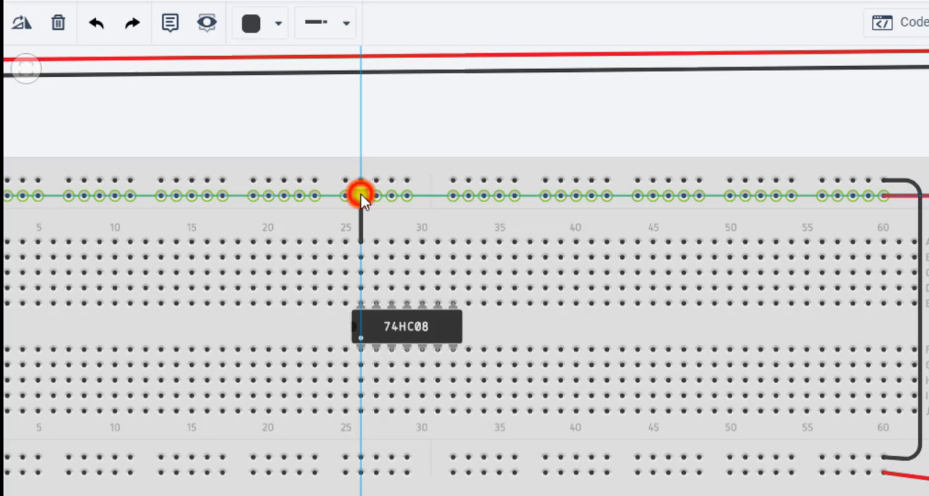
pyautogui.click(251, 23)
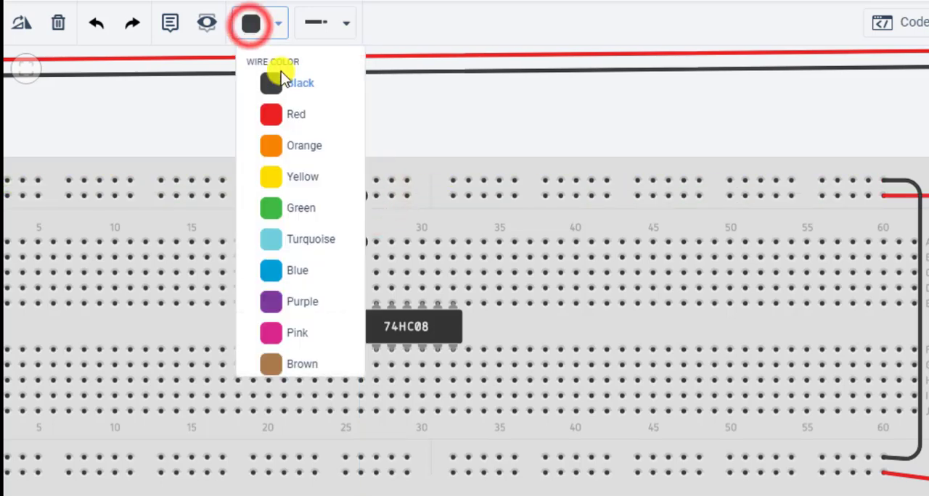
pyautogui.click(287, 114)
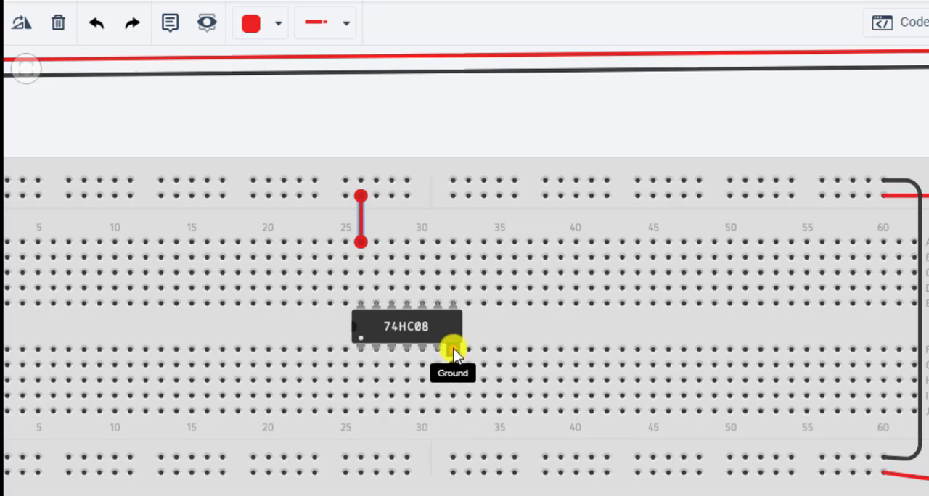
# - Connect J32 below the 74HC08's ground pin to the lower negative rail with a wire and color it black
pyautogui.scroll(3, 452, 370)
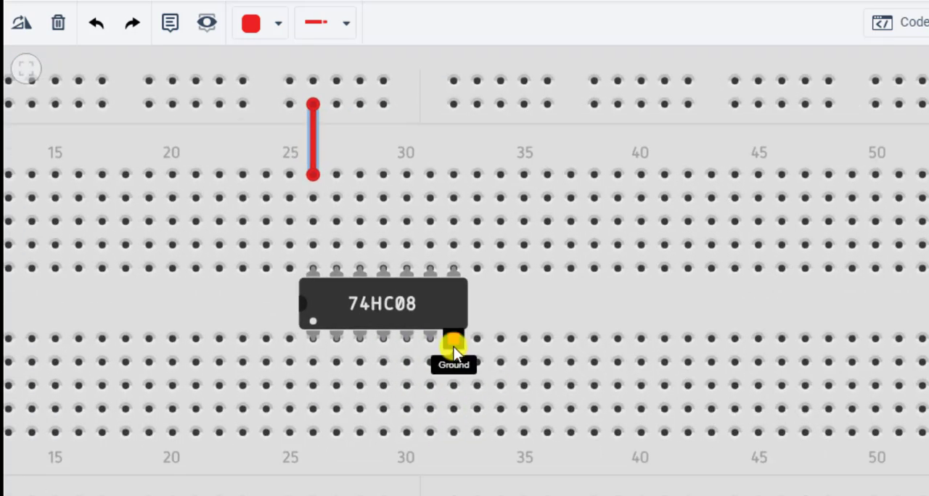
pyautogui.click(453, 433)
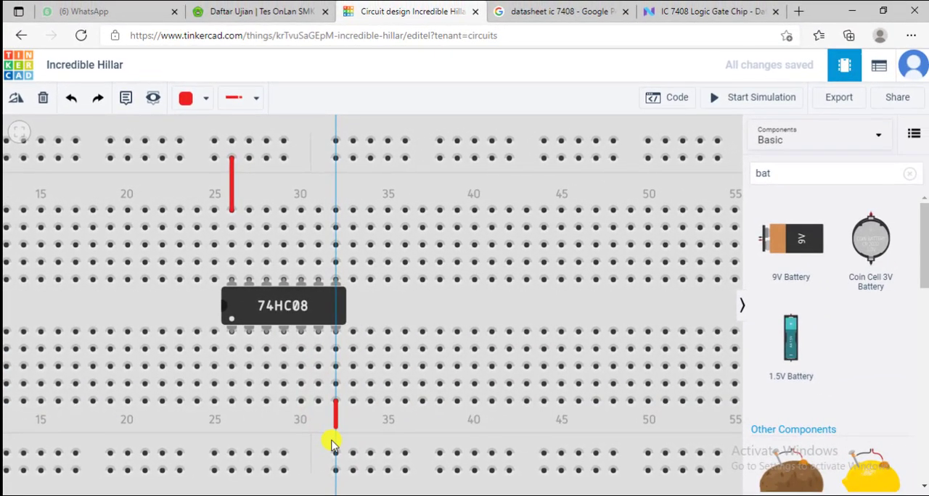
pyautogui.click(335, 454)
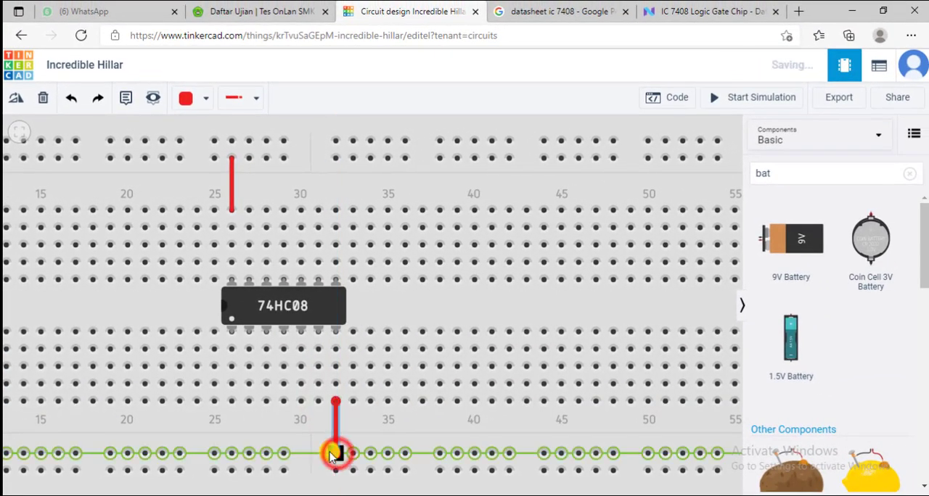
pyautogui.click(192, 98)
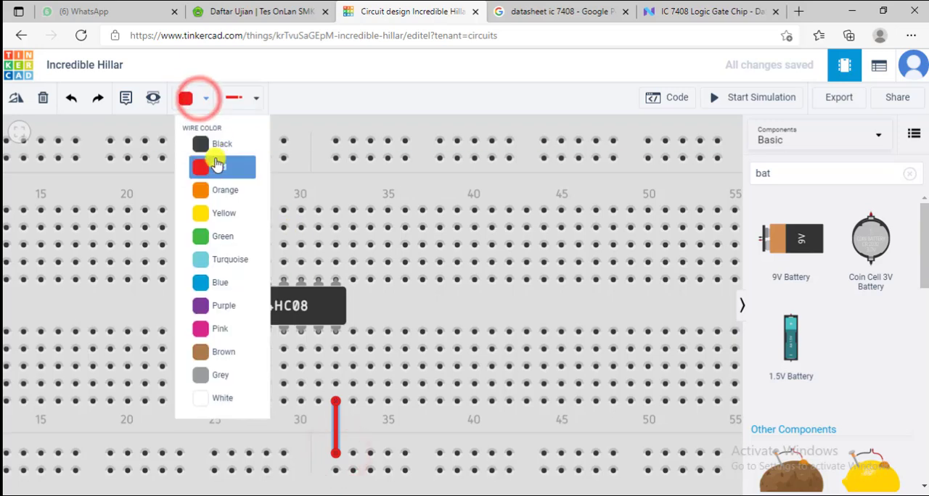
pyautogui.click(209, 141)
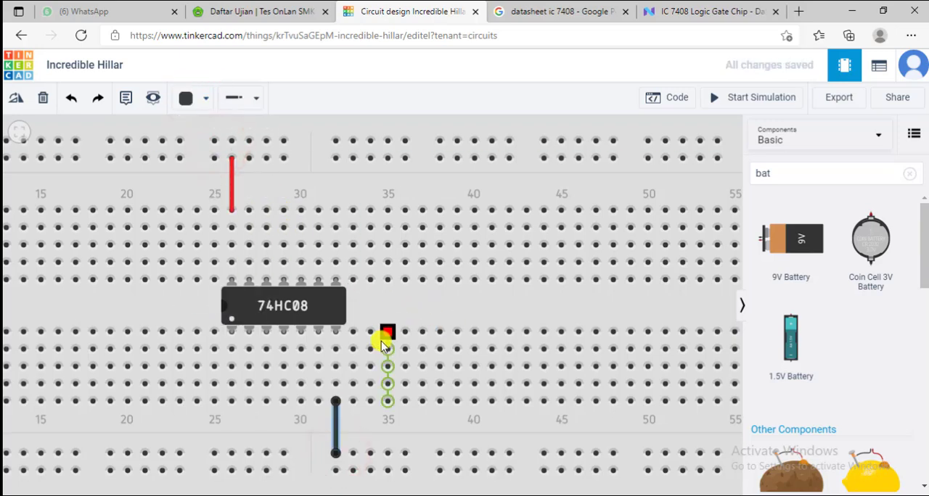
# - Search the components for "switch" and place a DIP Switch SPST x 4 across the breadboard's center gap at columns 13 to 16
pyautogui.scroll(-3, 381, 339)
pyautogui.moveTo(282, 476); pyautogui.dragTo(333, 475)
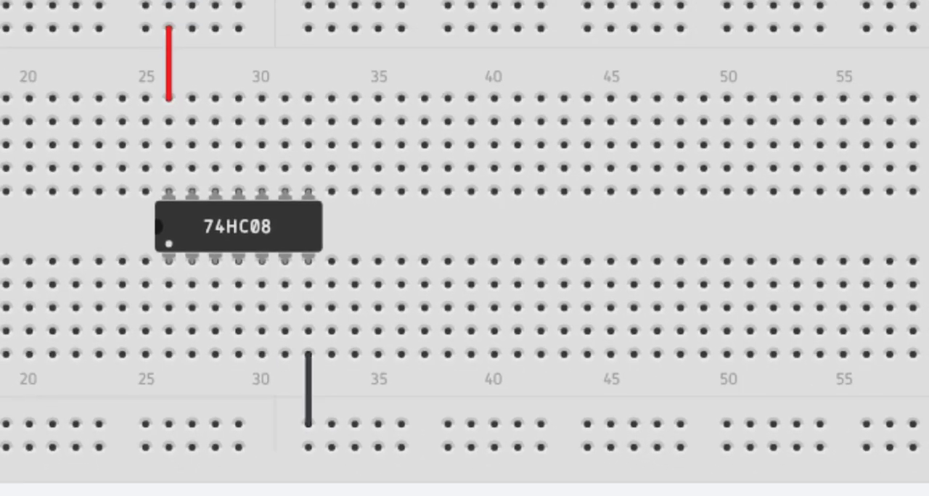
pyautogui.click(768, 60)
pyautogui.write('switch')
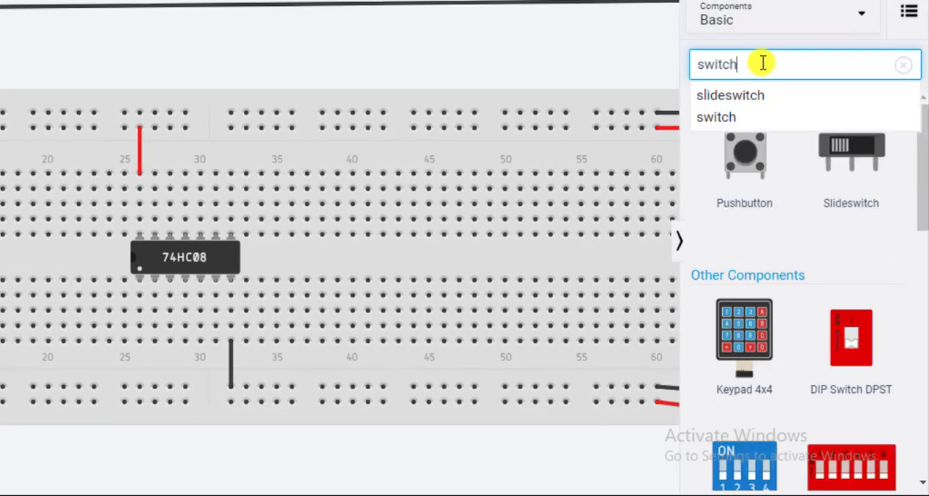
pyautogui.scroll(-2, 798, 321)
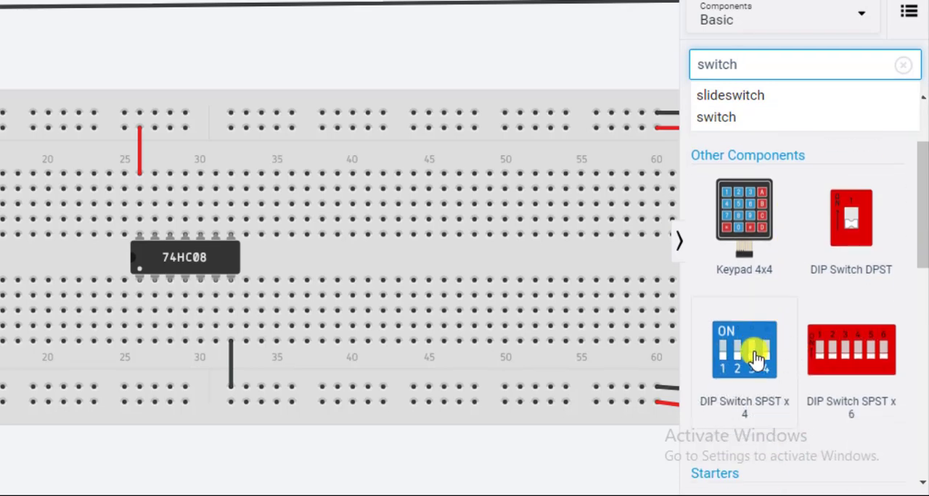
pyautogui.moveTo(755, 359); pyautogui.dragTo(0, 313)
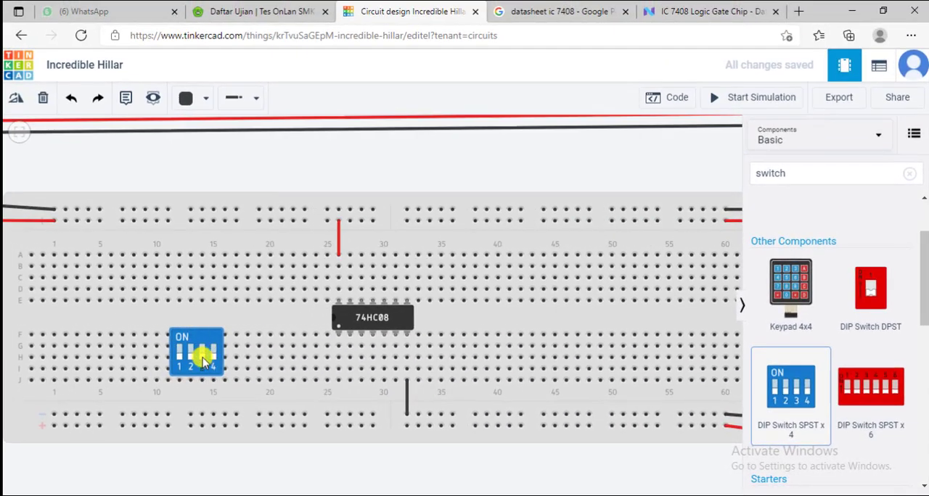
pyautogui.moveTo(203, 360); pyautogui.dragTo(223, 314)
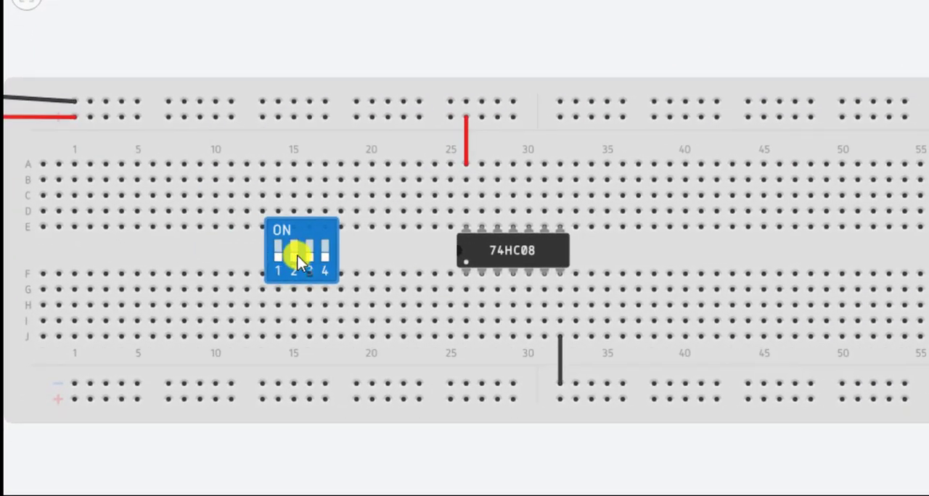
pyautogui.moveTo(299, 256)
pyautogui.mouseDown()
pyautogui.moveTo(280, 254)
pyautogui.moveTo(279, 268)
pyautogui.moveTo(283, 255)
pyautogui.mouseUp()
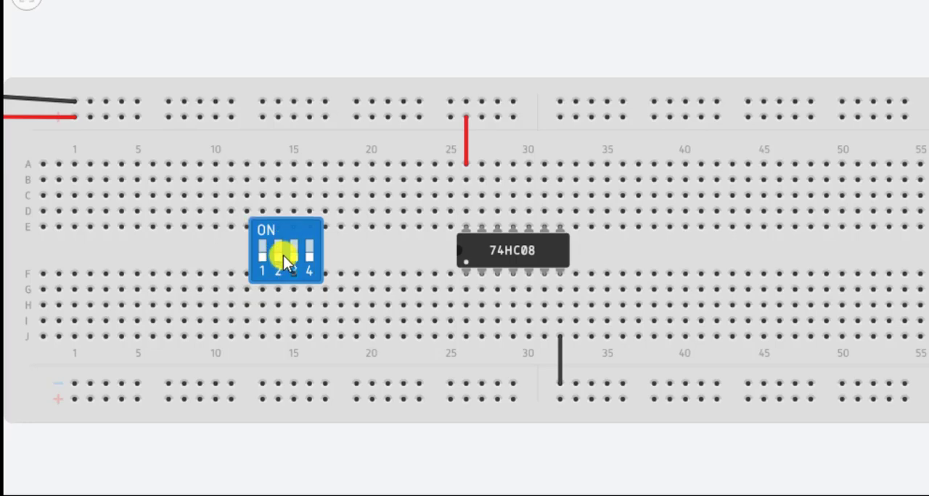
pyautogui.click(285, 253)
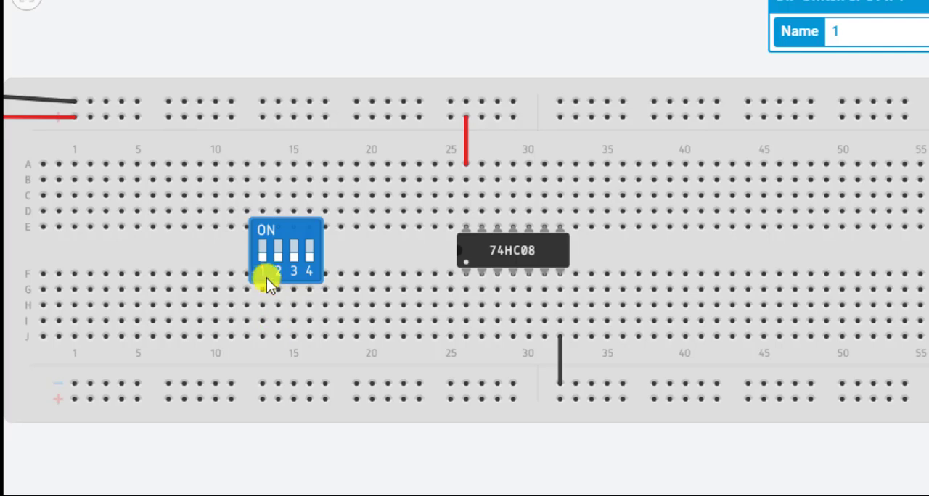
# - Run a bent wire from J13 below switch 1 to the lower positive rail at column 11 and color it red
pyautogui.scroll(3, 260, 286)
pyautogui.scroll(2, 265, 293)
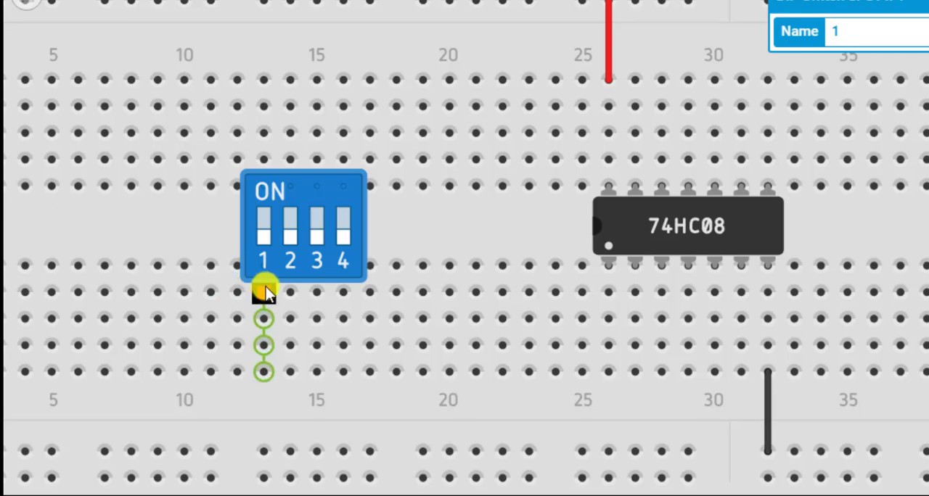
pyautogui.scroll(-1, 265, 290)
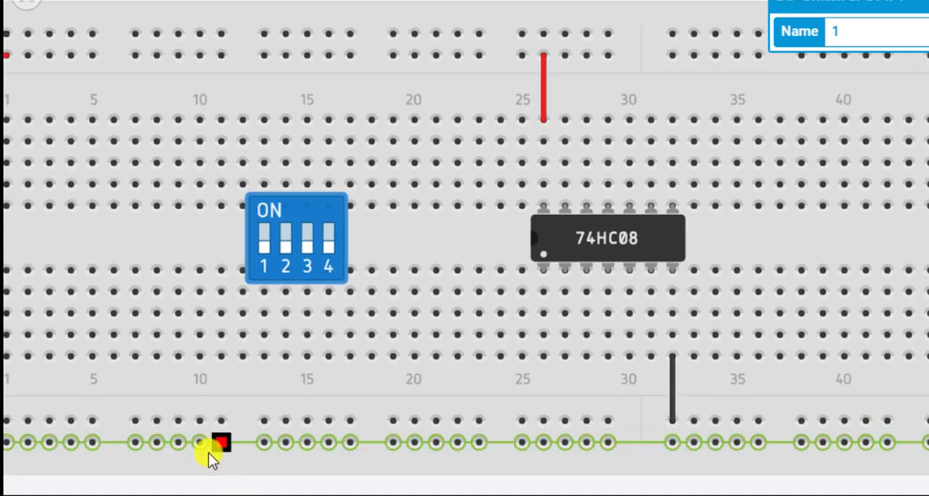
pyautogui.scroll(-1, 221, 441)
pyautogui.scroll(-1, 227, 482)
pyautogui.moveTo(228, 482); pyautogui.dragTo(380, 483)
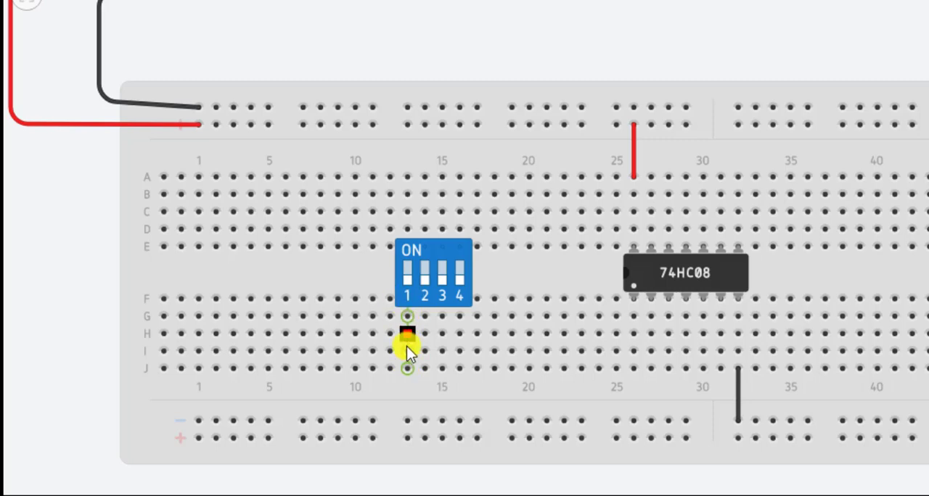
pyautogui.click(407, 369)
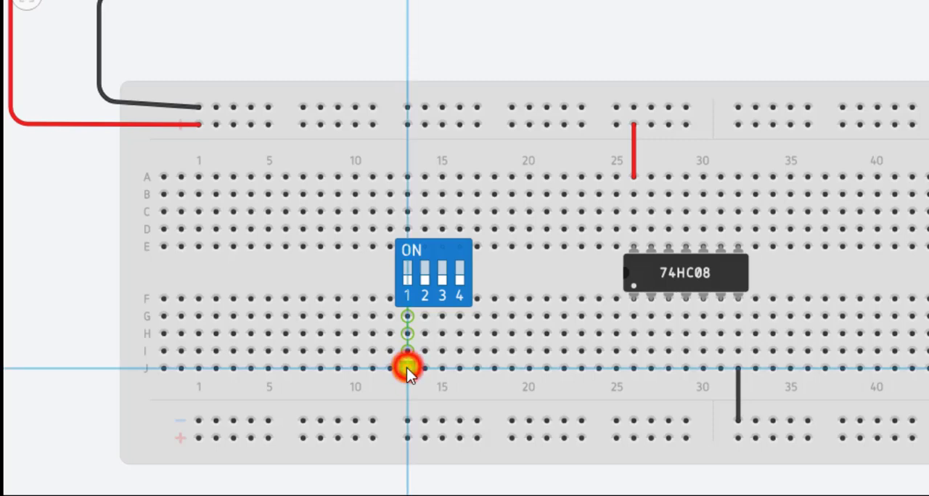
pyautogui.click(408, 402)
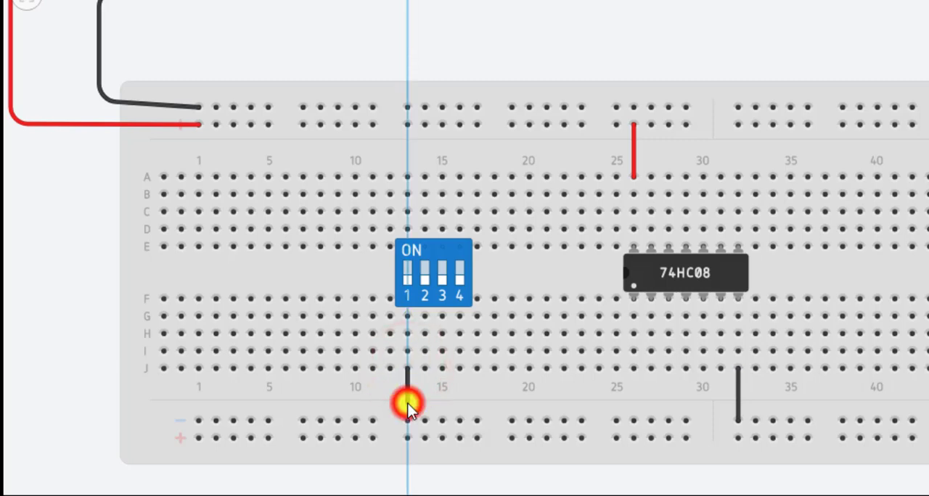
pyautogui.click(386, 403)
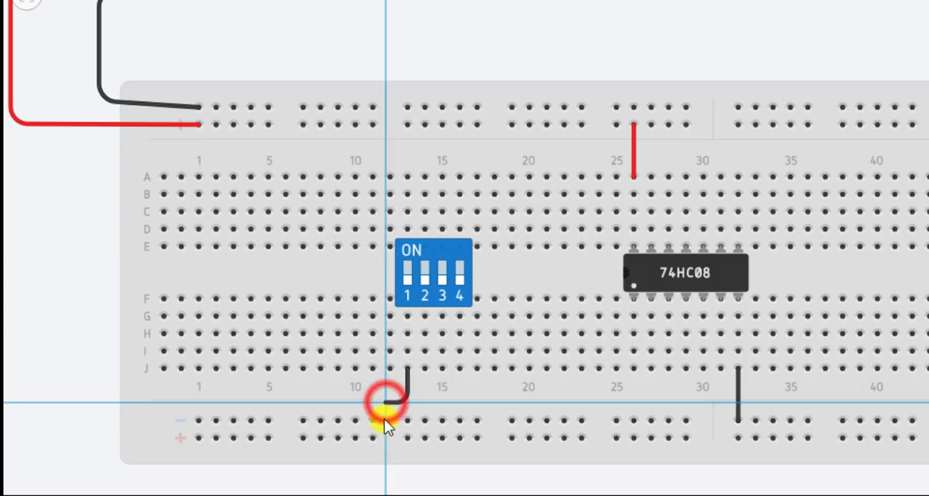
pyautogui.click(389, 443)
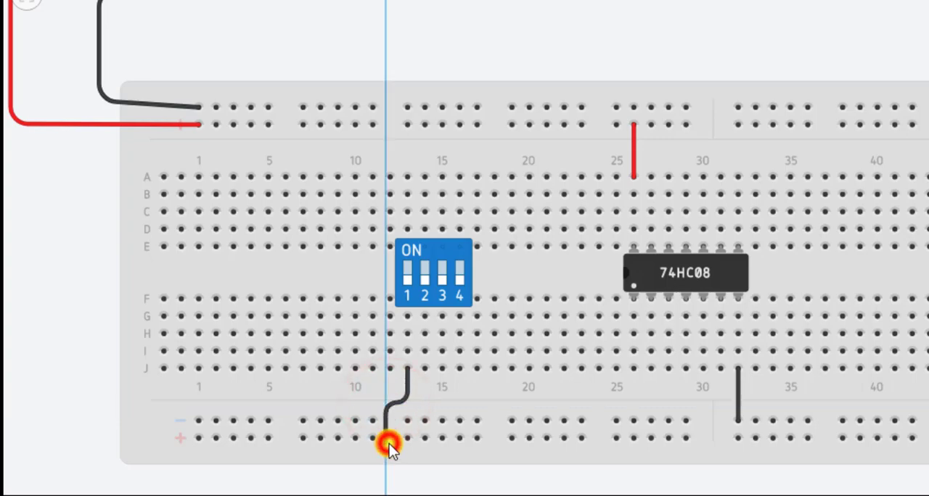
pyautogui.click(373, 439)
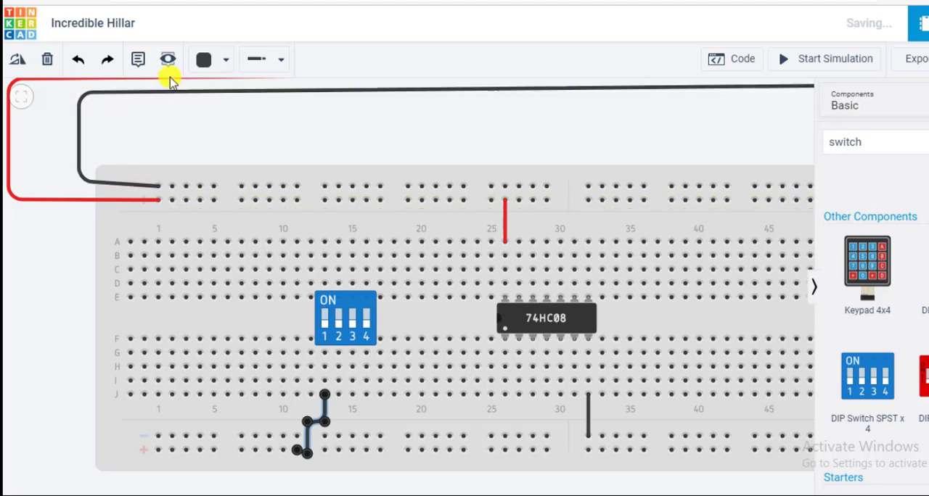
pyautogui.click(209, 60)
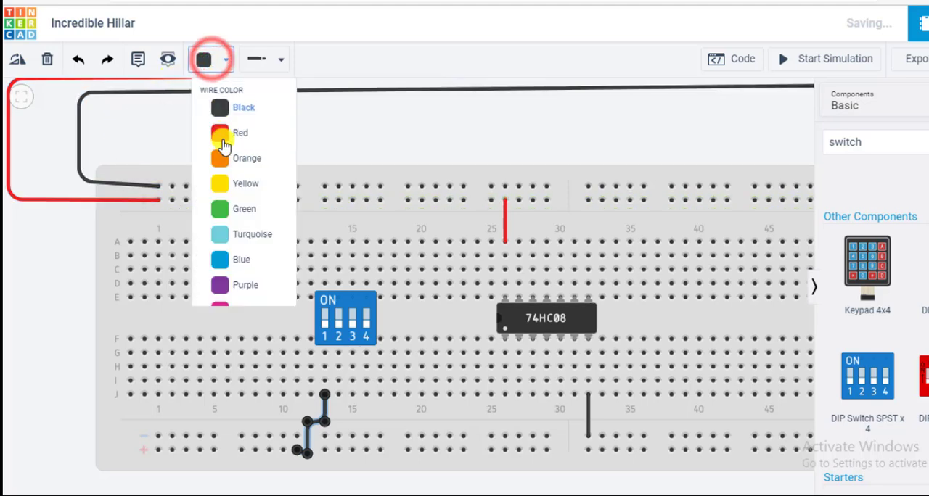
pyautogui.click(232, 133)
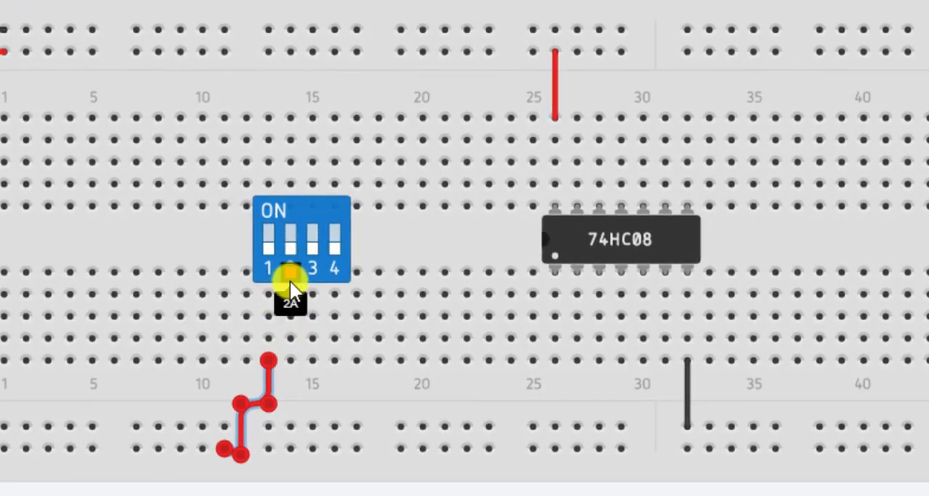
# - Run a red wire from J14 below switch 2, bent around column 18, to the lower positive rail at column 17
pyautogui.click(287, 361)
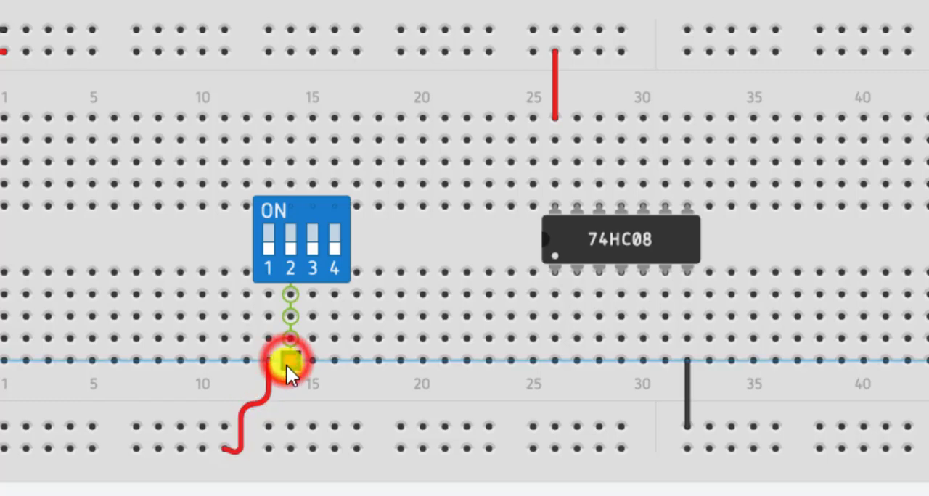
pyautogui.click(289, 406)
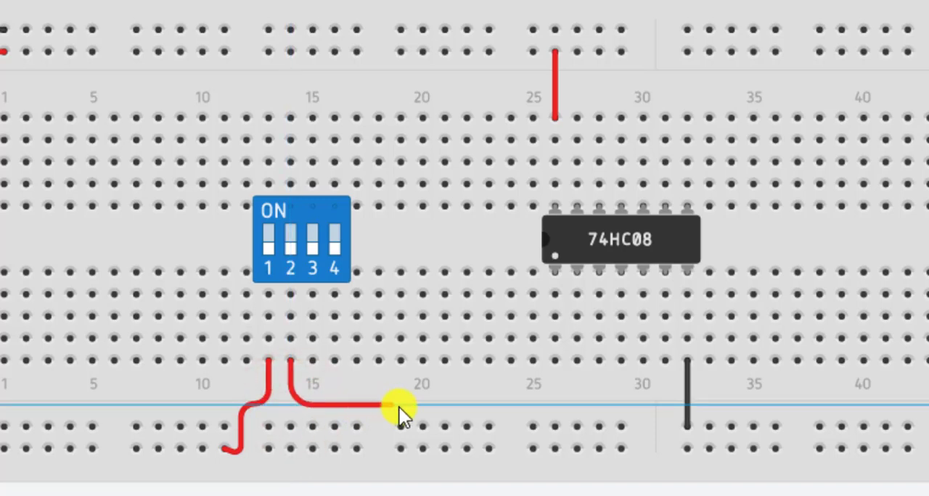
pyautogui.click(380, 408)
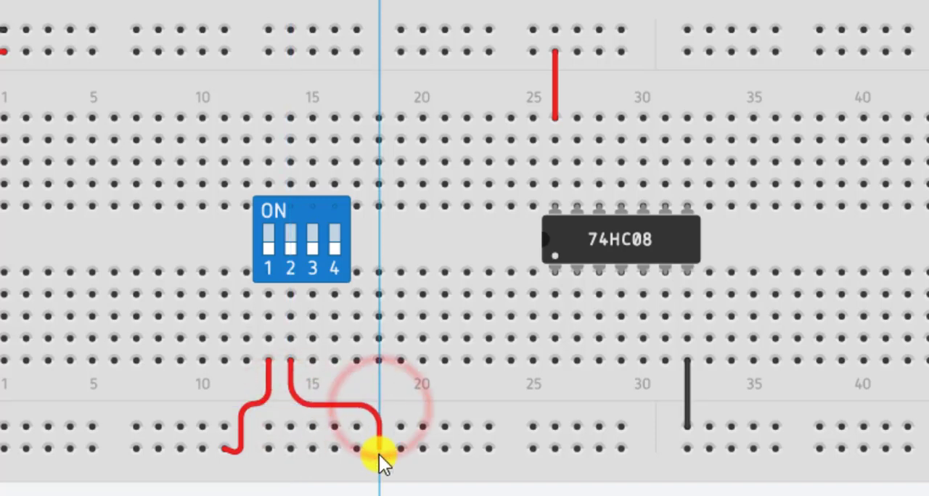
pyautogui.click(377, 456)
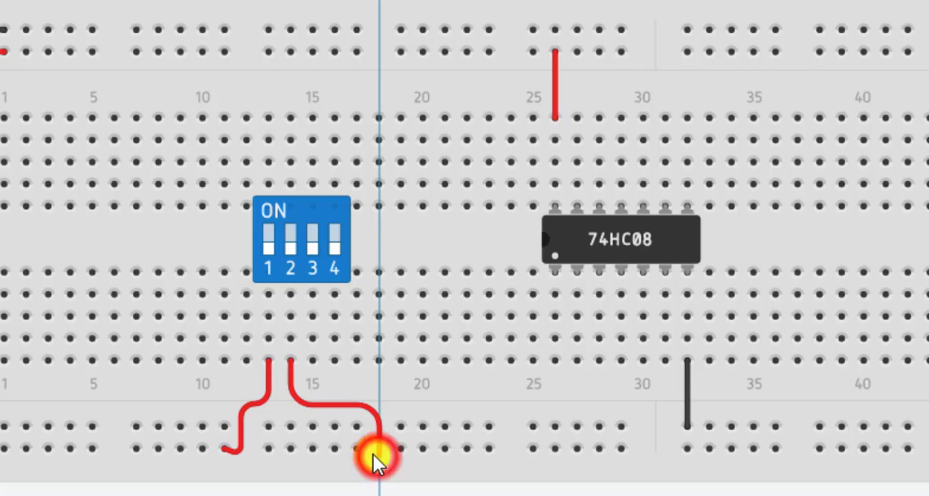
pyautogui.click(356, 453)
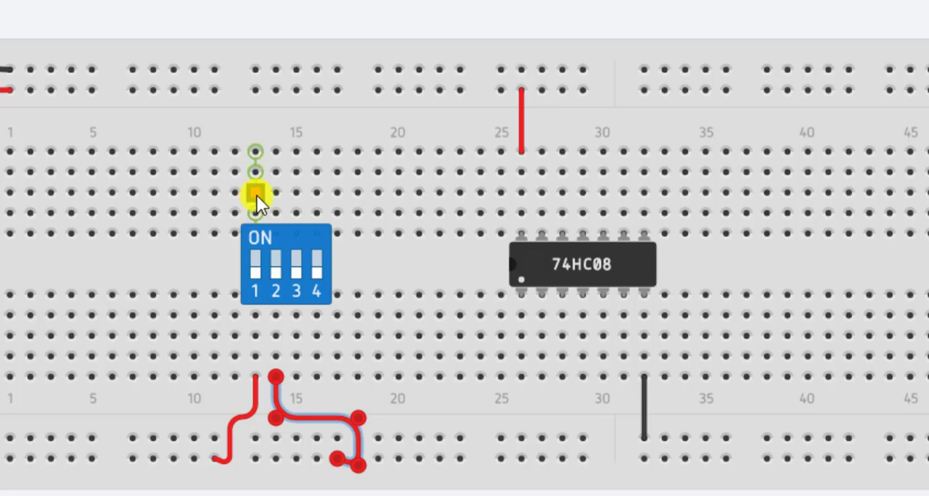
# - Run a bent wire from C13 above switch 1, down between columns 23 and 24, to J26 below the 74HC08's first pin and color it green
pyautogui.scroll(2, 257, 211)
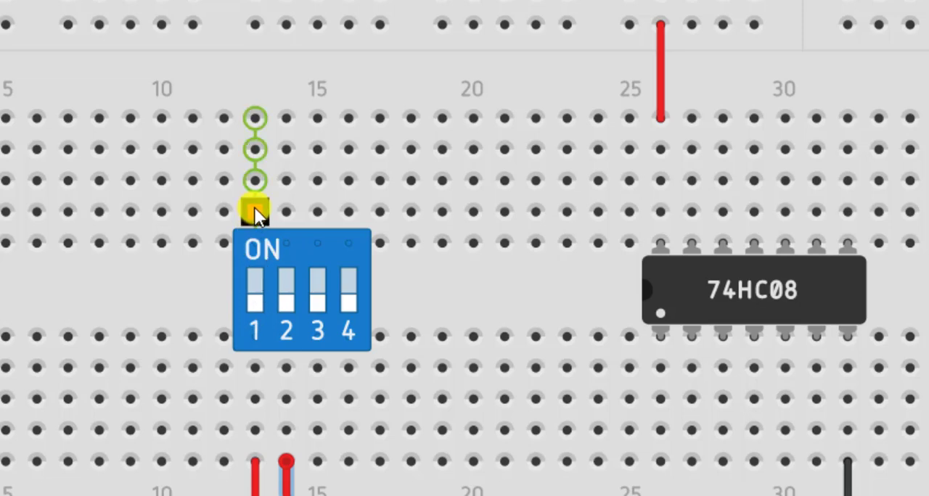
pyautogui.moveTo(257, 184); pyautogui.dragTo(582, 178)
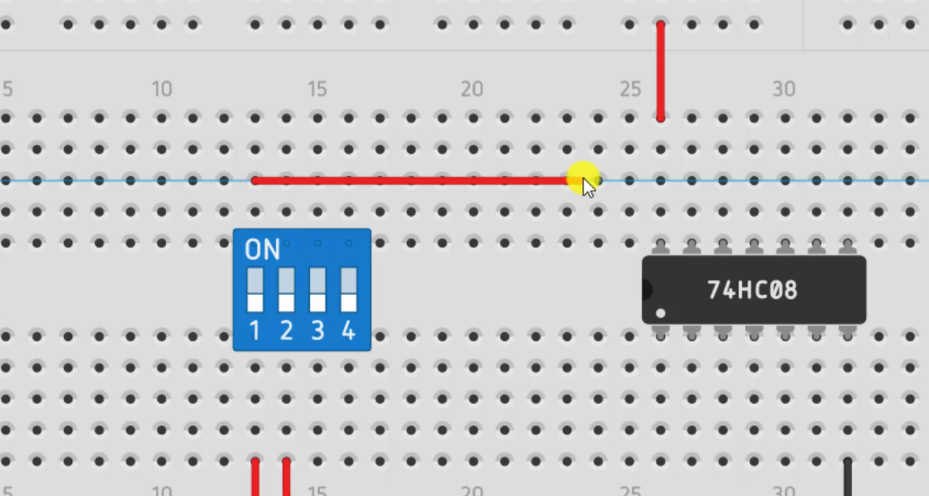
pyautogui.click(580, 178)
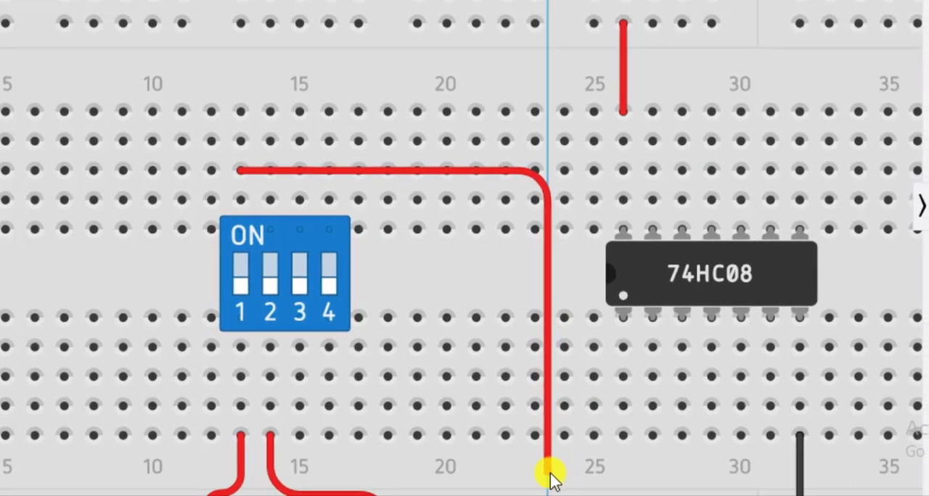
pyautogui.click(549, 471)
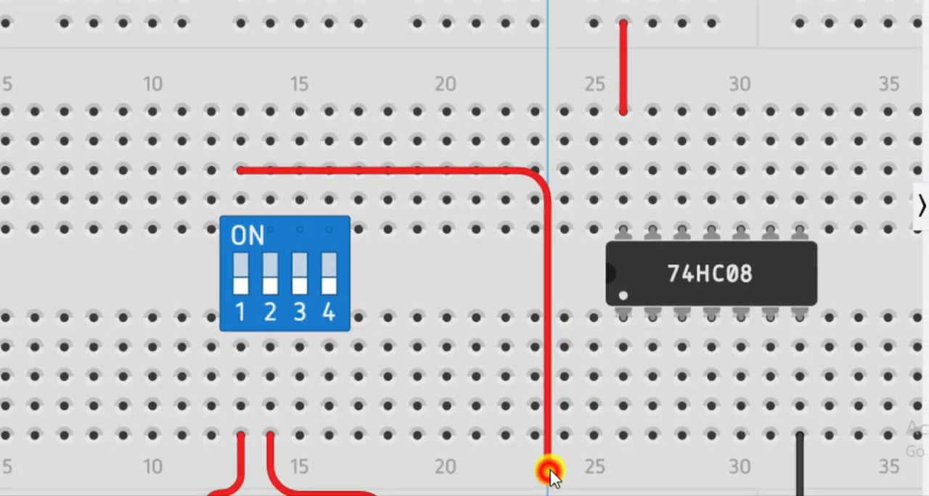
pyautogui.click(621, 472)
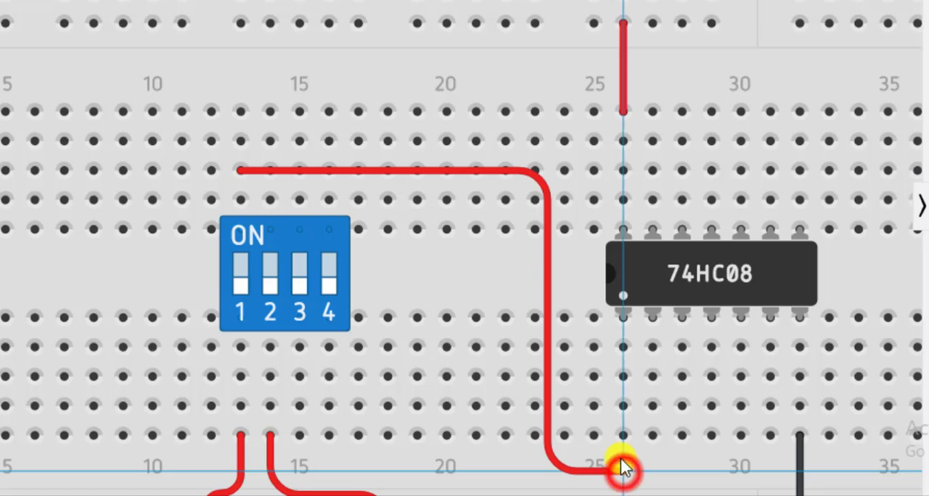
pyautogui.click(623, 438)
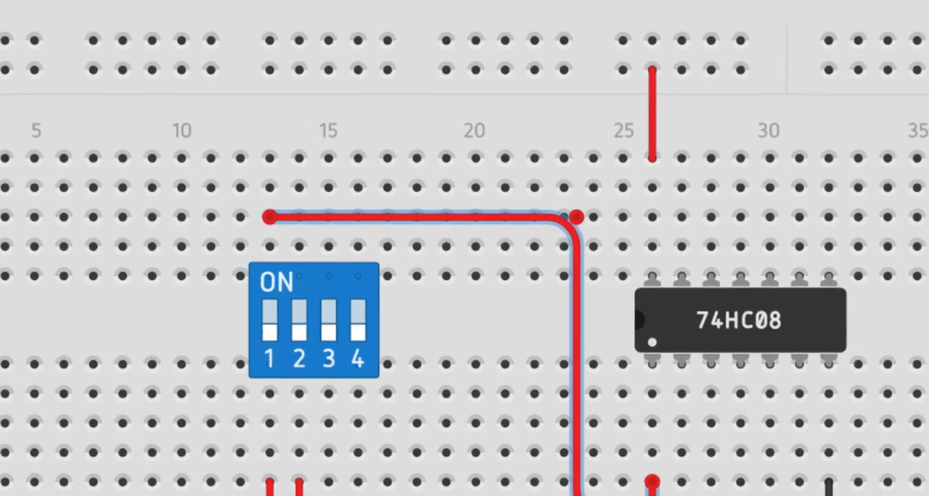
pyautogui.click(220, 131)
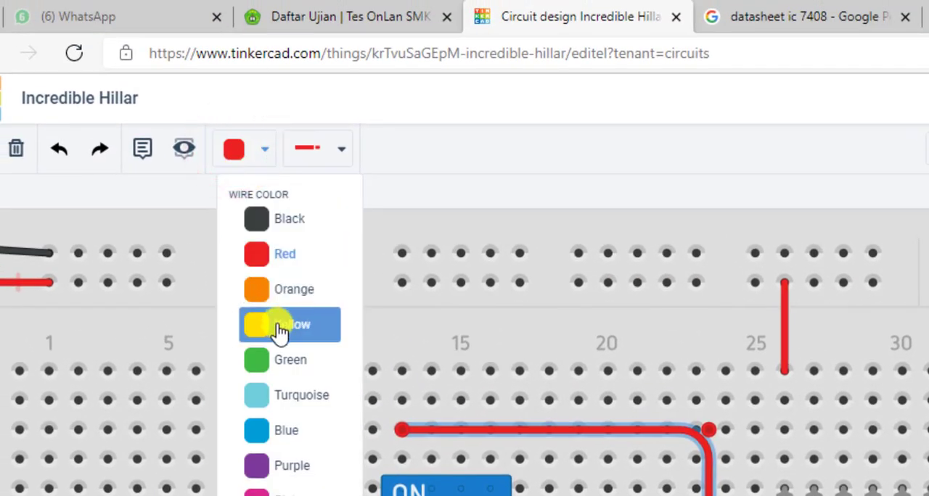
pyautogui.click(276, 360)
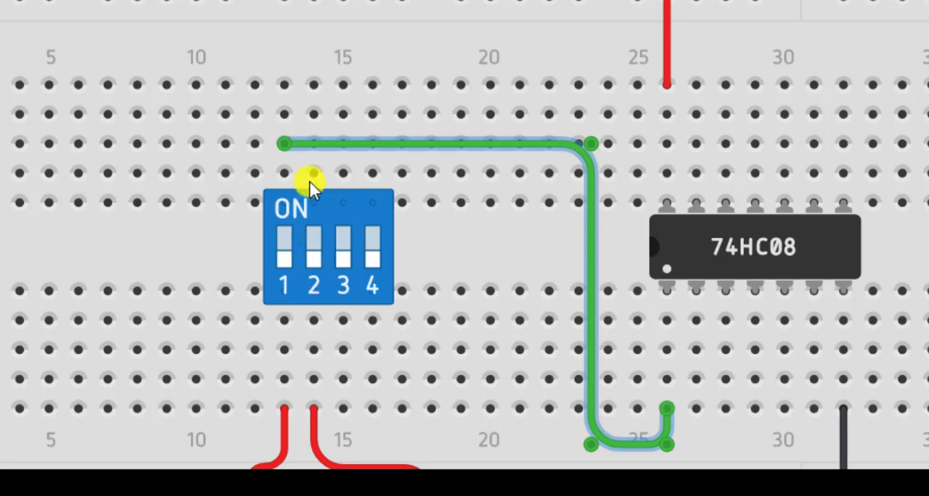
# - Run a bent wire from D14 above switch 2, inside and below the green wire, to J27 and color it pink
pyautogui.moveTo(309, 175)
pyautogui.mouseDown()
pyautogui.moveTo(565, 179)
pyautogui.moveTo(555, 230)
pyautogui.moveTo(574, 322)
pyautogui.moveTo(567, 456)
pyautogui.moveTo(697, 455)
pyautogui.moveTo(693, 410)
pyautogui.mouseUp()
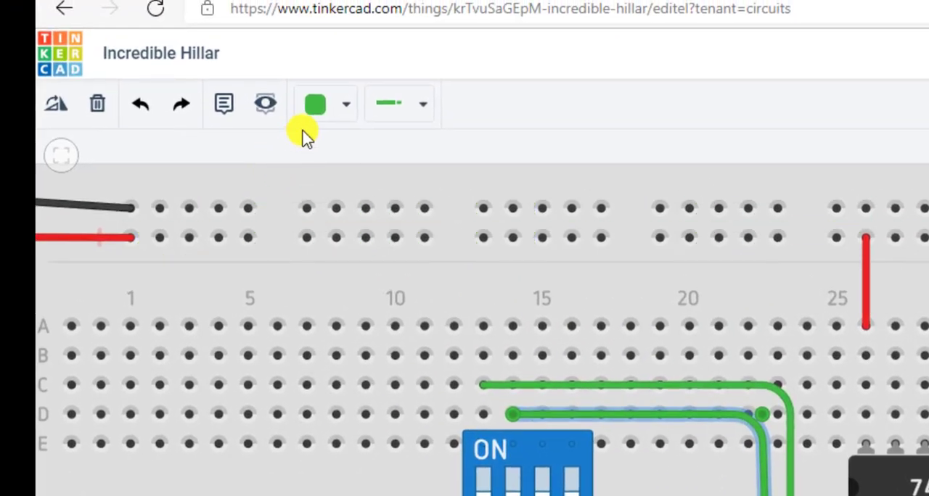
pyautogui.click(311, 114)
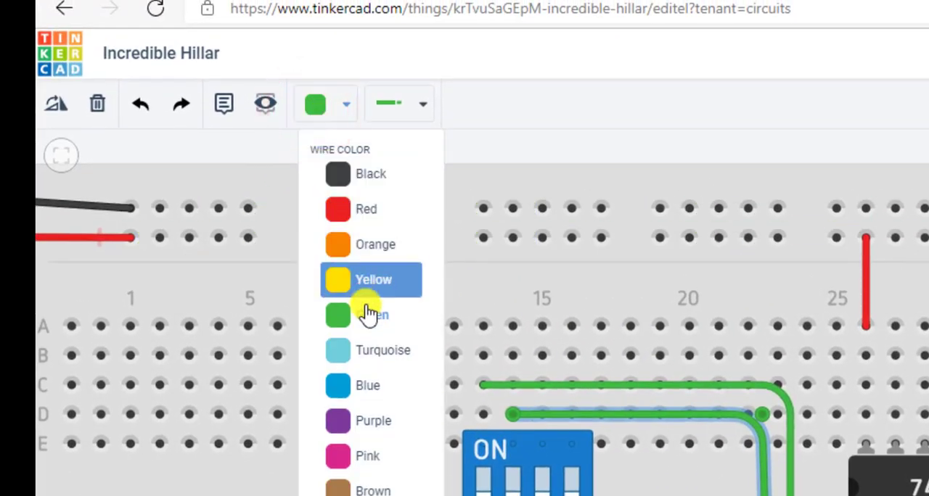
pyautogui.click(365, 454)
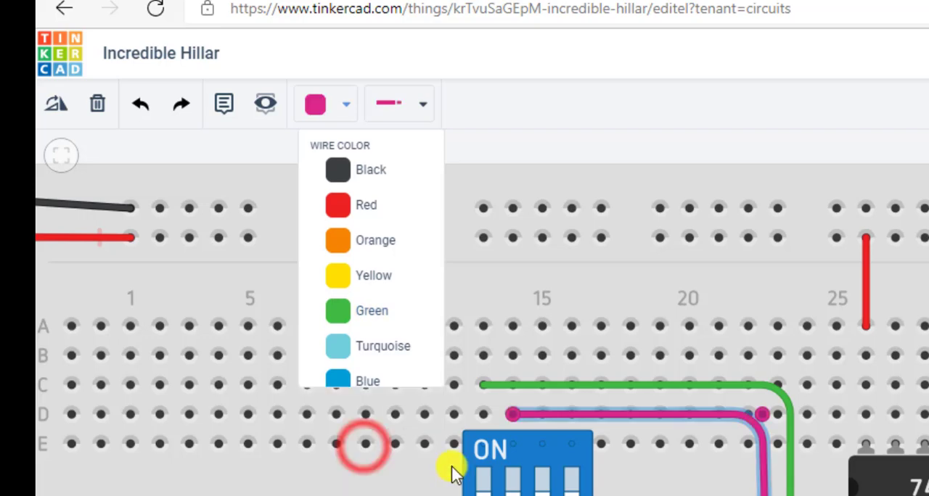
pyautogui.click(620, 290)
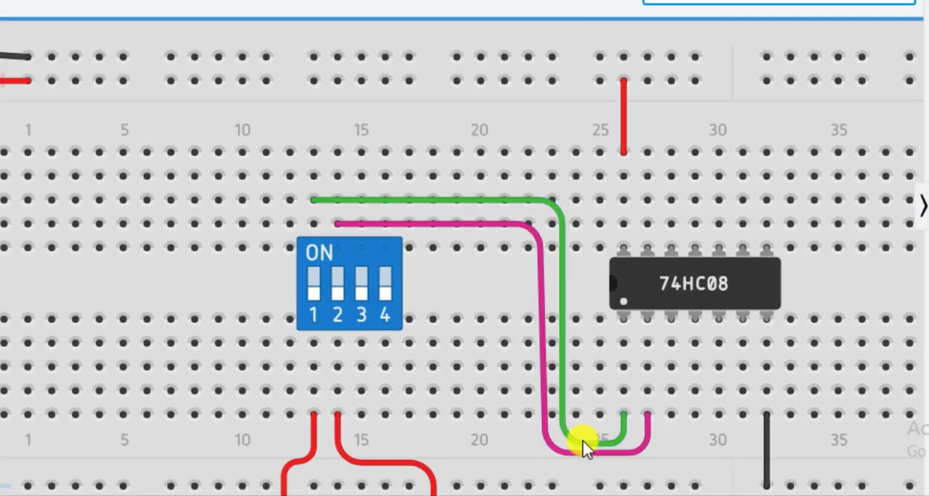
# - Place a red LED with its legs in J40 and J41, and a 1 kΩ resistor upright in column 38 from F to J
pyautogui.scroll(-3, 580, 436)
pyautogui.click(583, 74)
pyautogui.moveTo(487, 40); pyautogui.dragTo(294, 3)
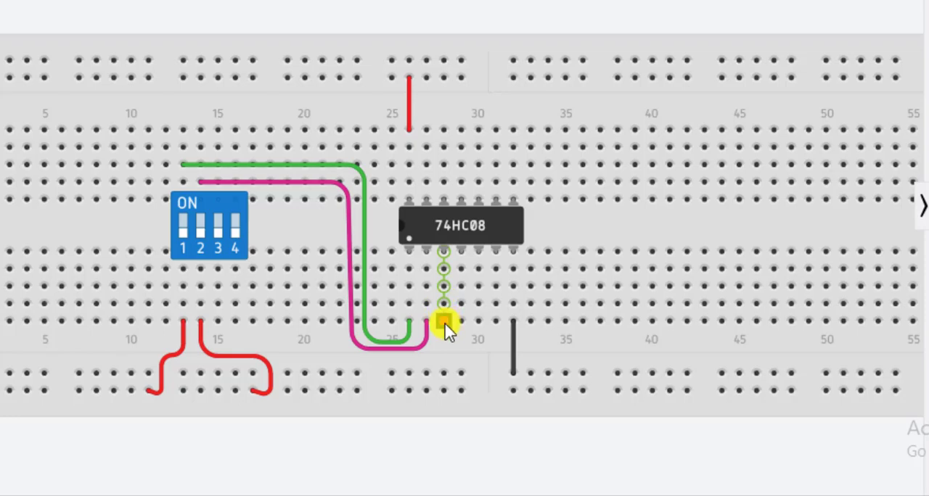
pyautogui.scroll(3, 444, 326)
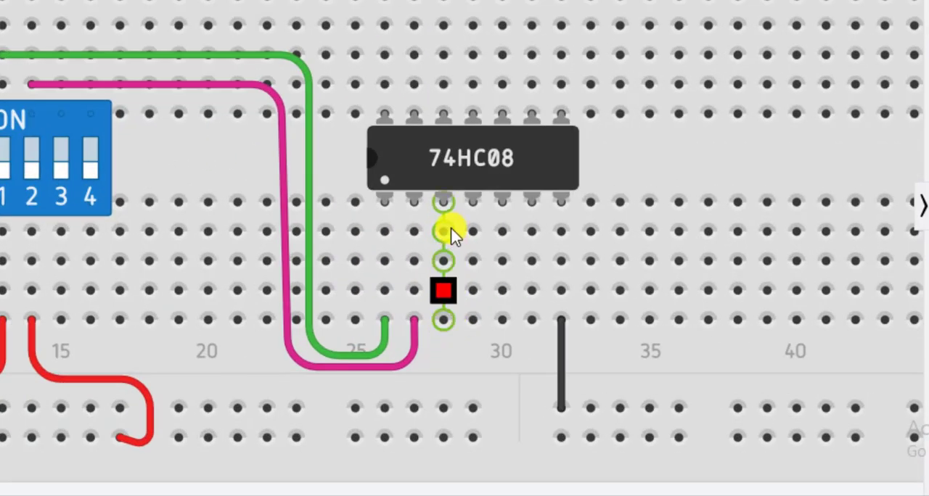
pyautogui.scroll(2, 444, 211)
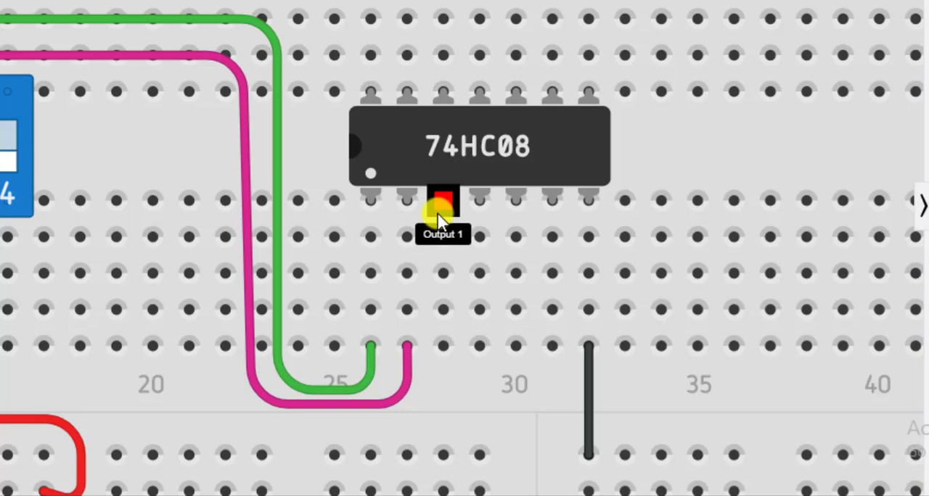
pyautogui.scroll(-3, 447, 239)
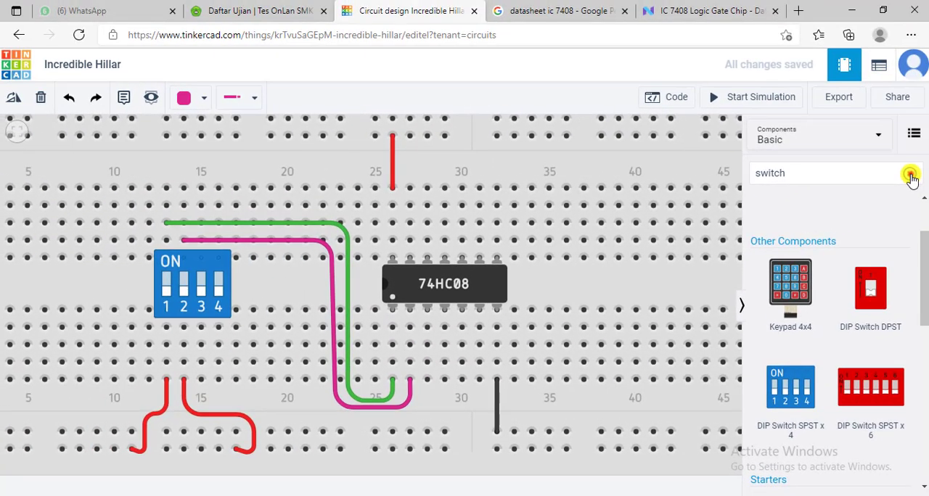
pyautogui.click(908, 174)
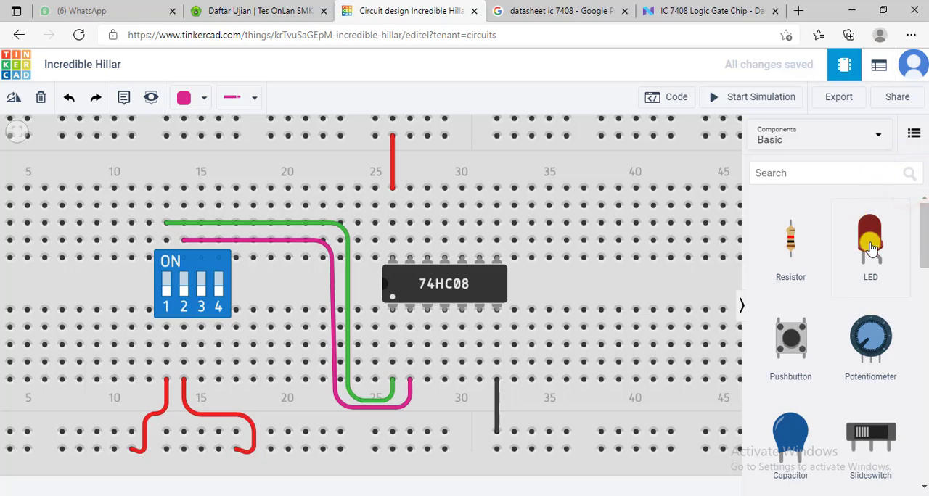
pyautogui.moveTo(871, 247); pyautogui.dragTo(650, 381)
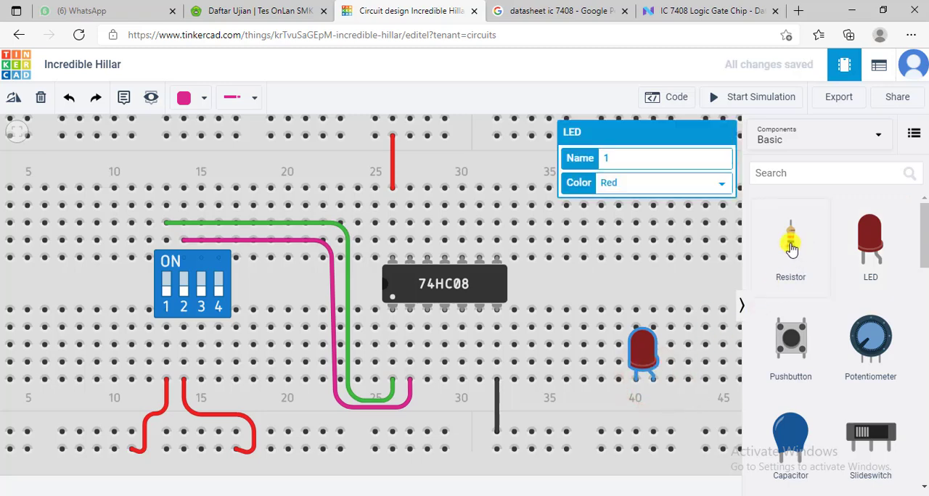
pyautogui.moveTo(791, 247); pyautogui.dragTo(603, 349)
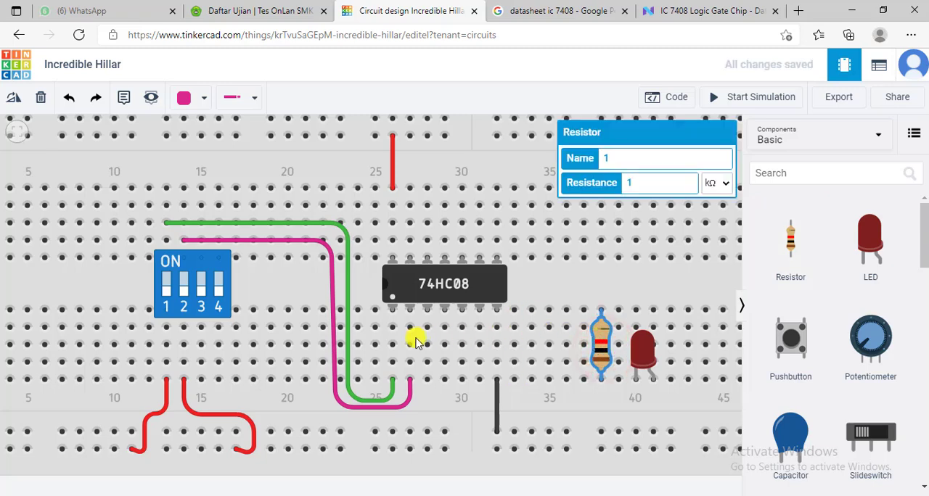
# - Connect H28 below the 74HC08's Output 1 pin to H37 with a straight wire and color it blue
pyautogui.scroll(1, 428, 350)
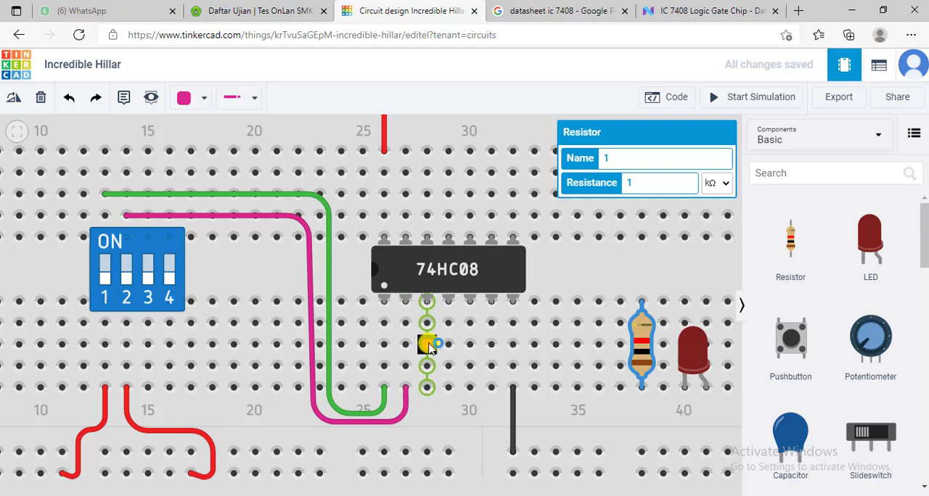
pyautogui.click(428, 346)
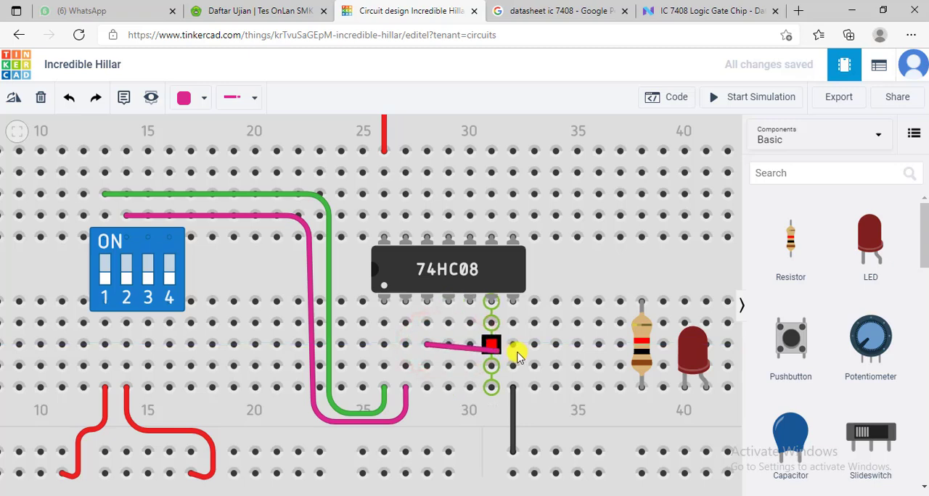
pyautogui.click(621, 346)
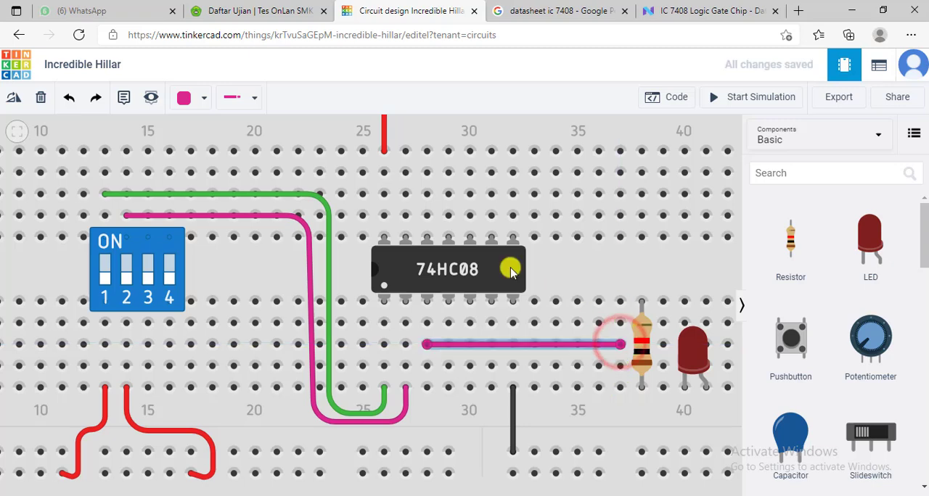
pyautogui.click(187, 97)
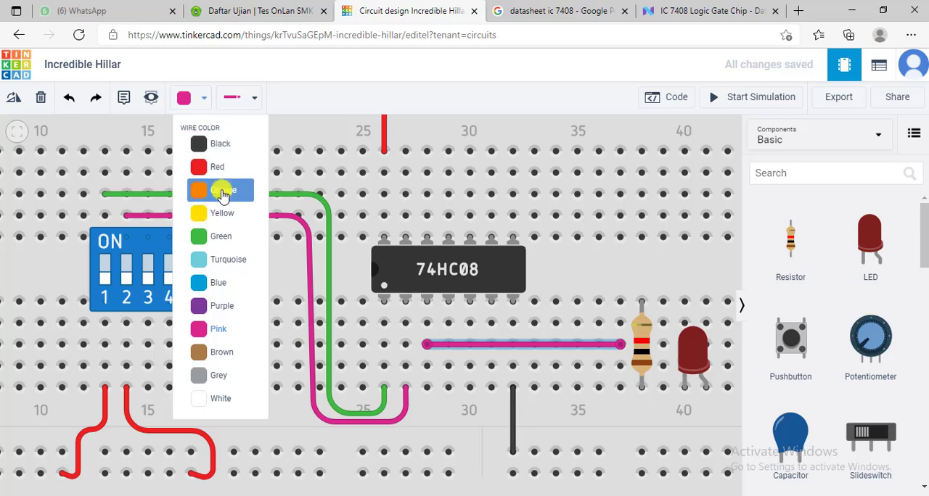
pyautogui.click(229, 285)
# - Rotate the resistor to horizontal and move it to row G so it spans columns 37 to 41
pyautogui.scroll(-1, 553, 304)
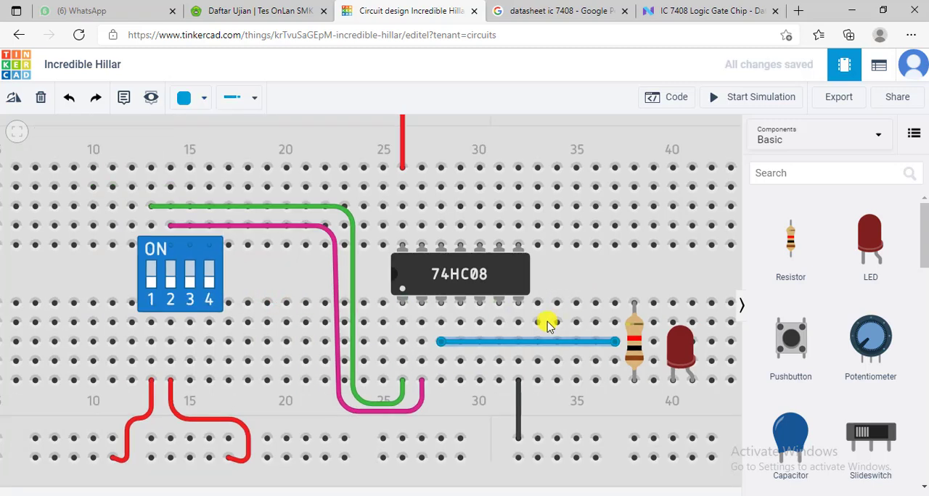
pyautogui.scroll(-1, 548, 325)
pyautogui.scroll(-1, 585, 322)
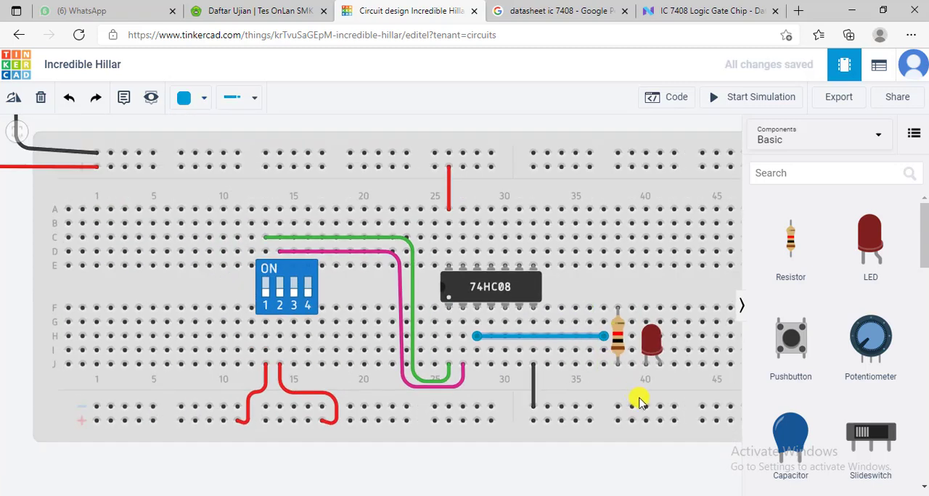
pyautogui.click(617, 335)
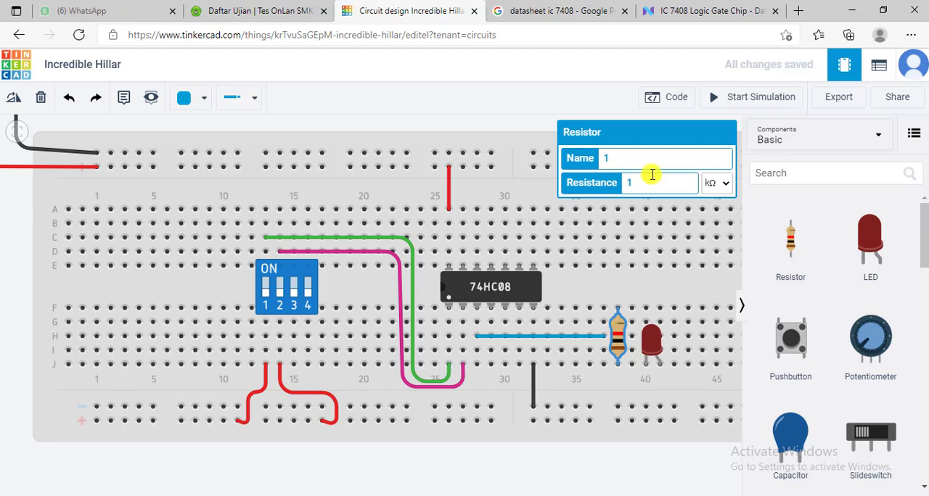
pyautogui.click(617, 335)
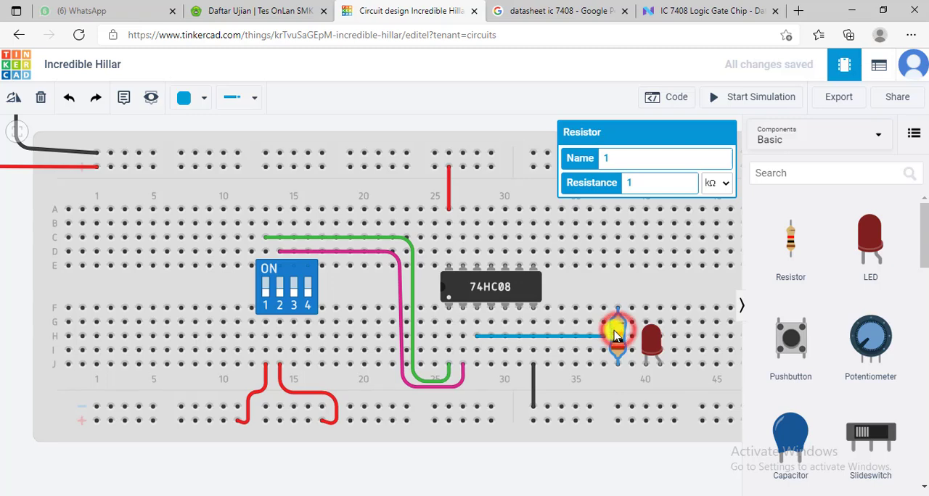
pyautogui.click(14, 98)
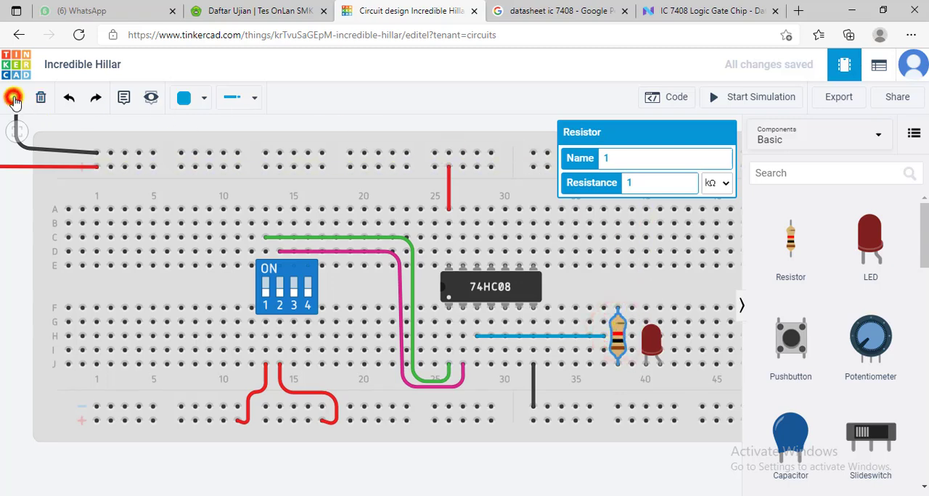
pyautogui.click(15, 99)
pyautogui.click(15, 98)
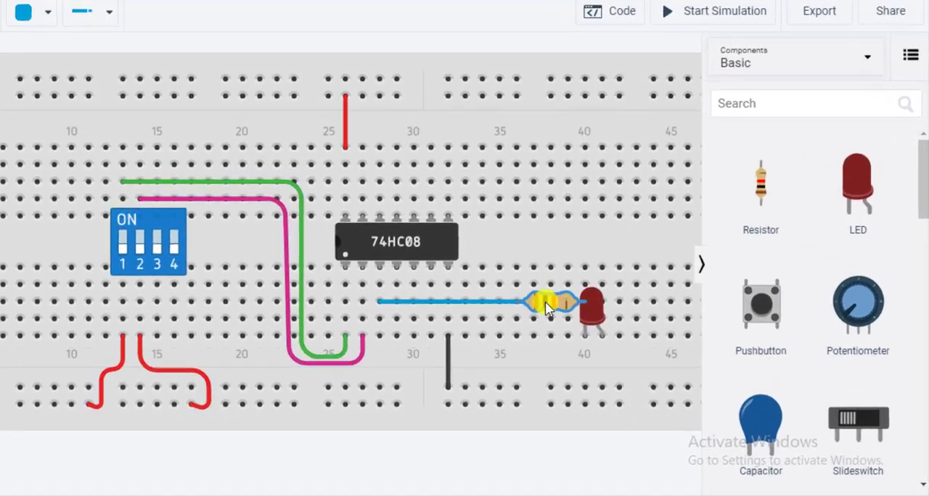
pyautogui.click(618, 334)
pyautogui.moveTo(441, 236); pyautogui.dragTo(450, 226)
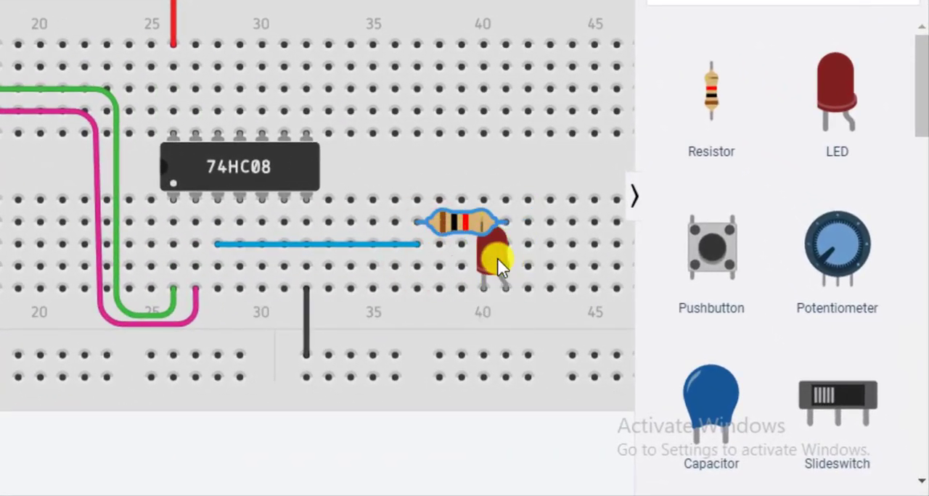
# - Move the LED clear of the resistor and up to the upper breadboard half, with its legs at D39 and D40
pyautogui.moveTo(493, 257); pyautogui.dragTo(516, 296)
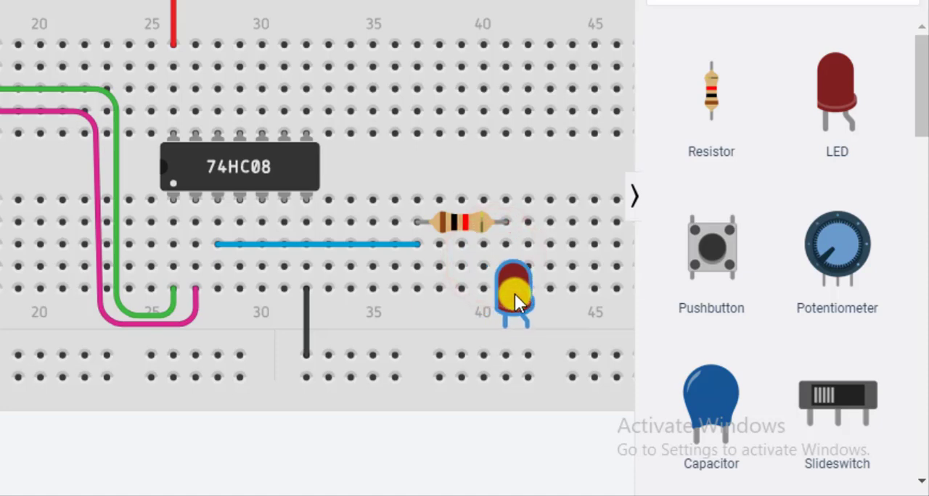
pyautogui.click(494, 164)
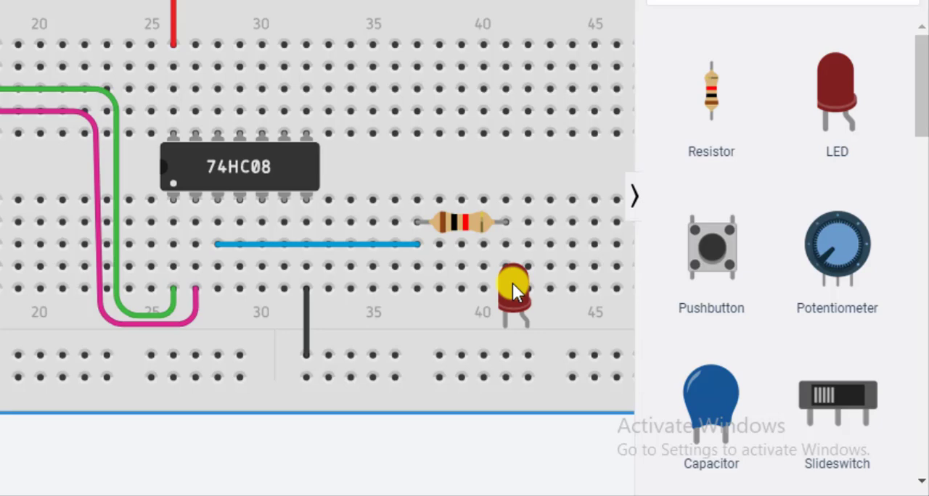
pyautogui.click(460, 226)
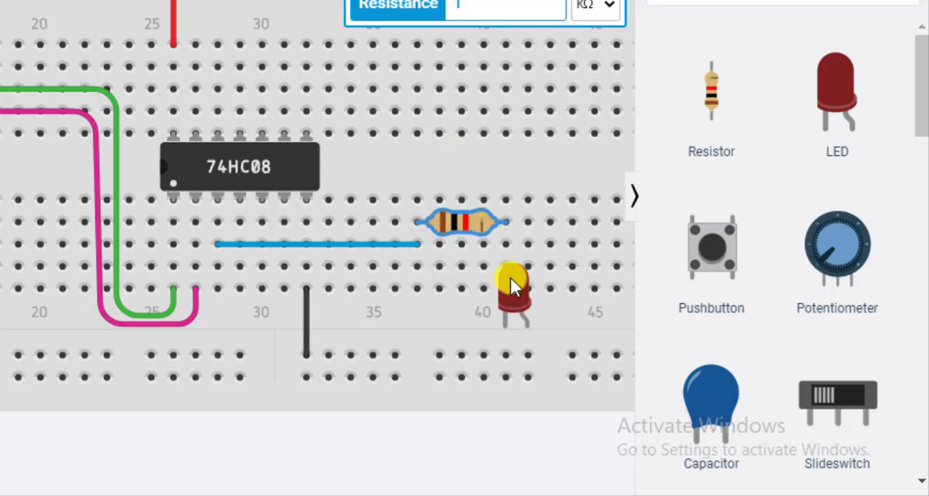
pyautogui.click(498, 171)
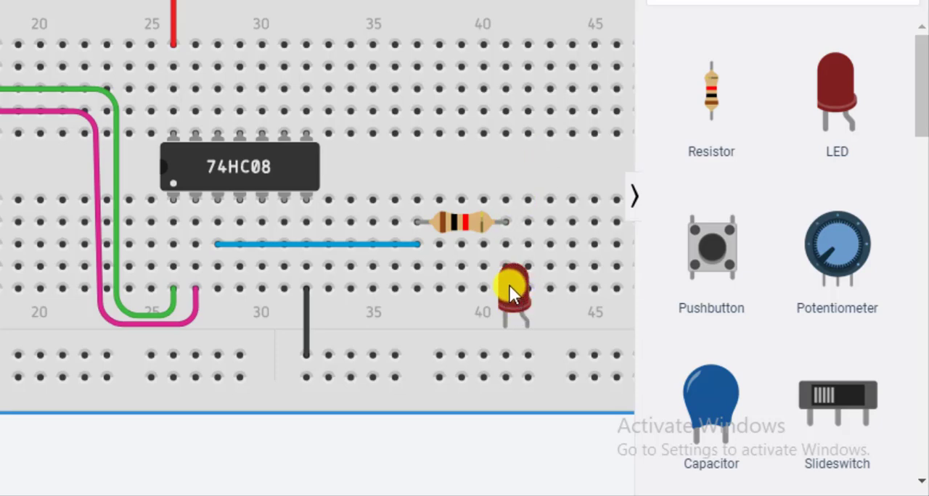
pyautogui.moveTo(512, 290); pyautogui.dragTo(516, 140)
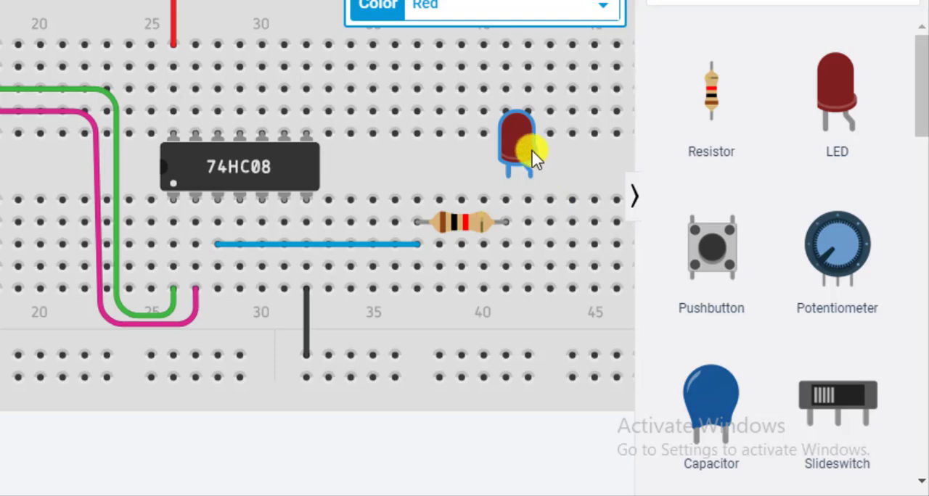
pyautogui.click(512, 146)
pyautogui.moveTo(513, 146); pyautogui.dragTo(463, 82)
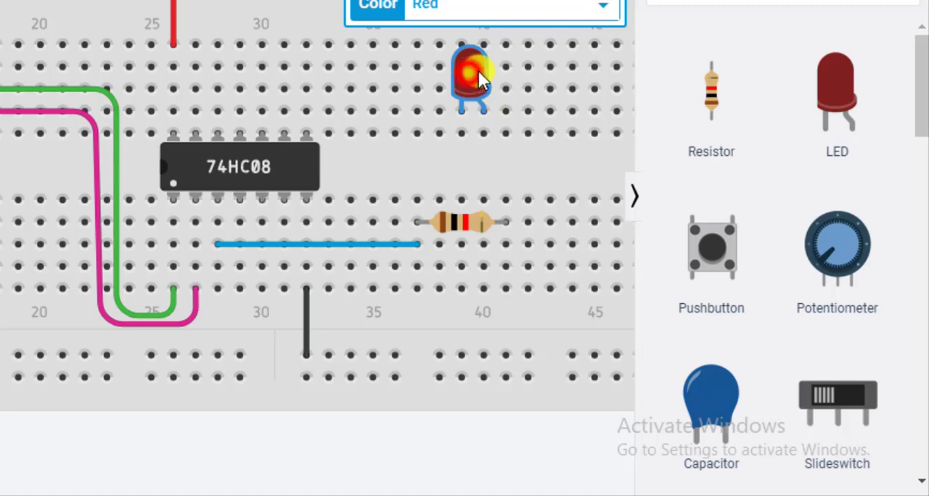
# - Shift the LED so its legs sit in D40 and D41, and wire its anode column from F41 to E41
pyautogui.moveTo(479, 70); pyautogui.dragTo(492, 84)
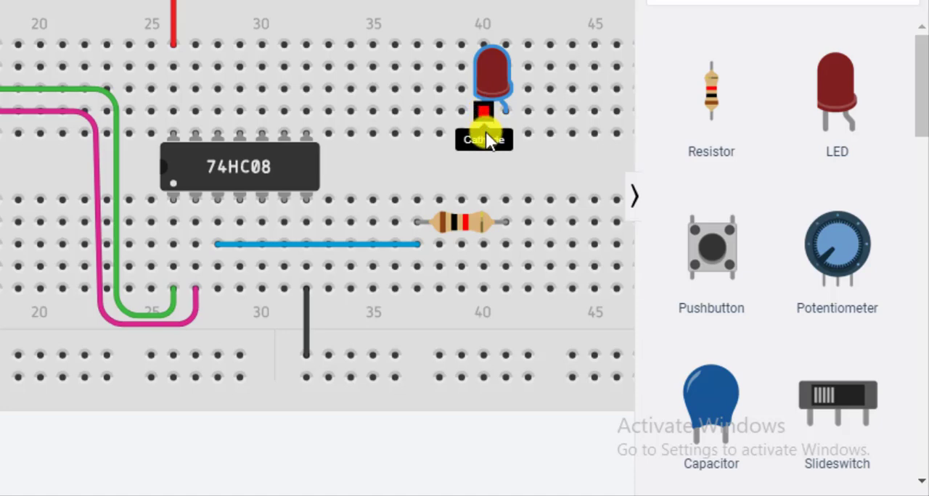
pyautogui.moveTo(489, 79)
pyautogui.mouseDown()
pyautogui.moveTo(491, 88)
pyautogui.moveTo(492, 78)
pyautogui.mouseUp()
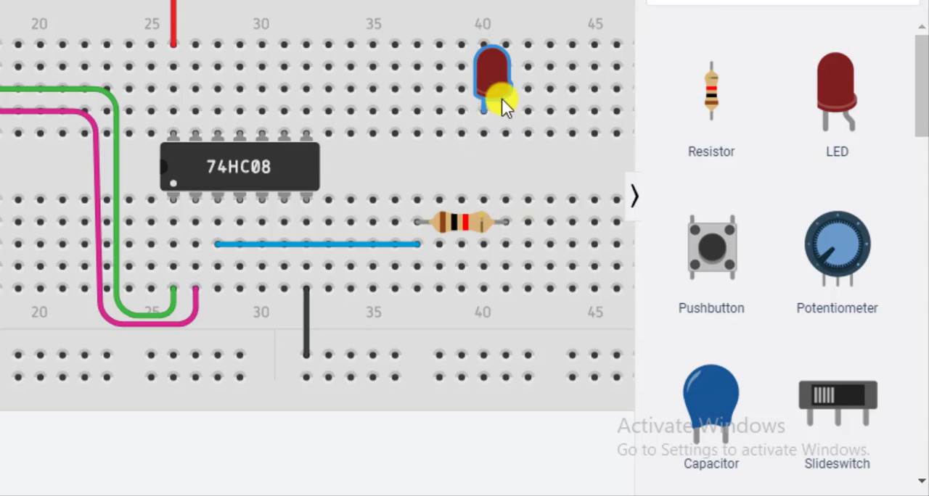
pyautogui.moveTo(493, 69); pyautogui.dragTo(513, 75)
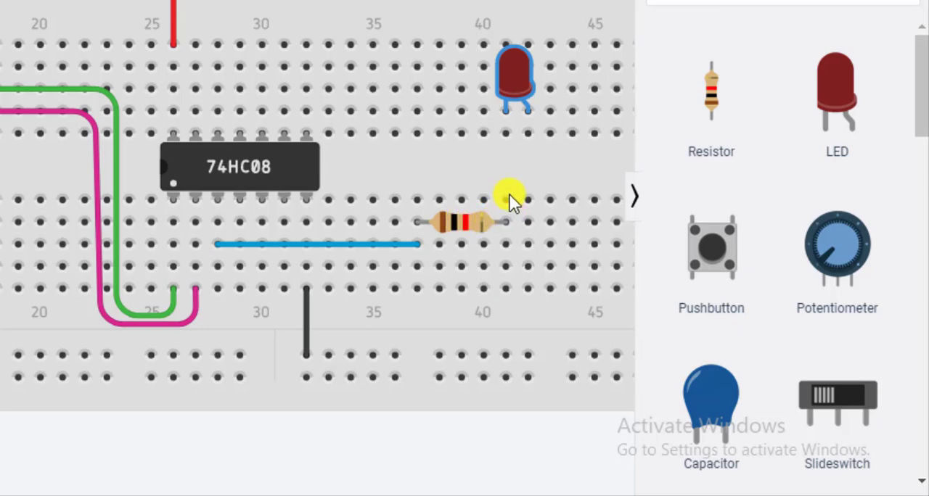
pyautogui.moveTo(508, 77); pyautogui.dragTo(484, 86)
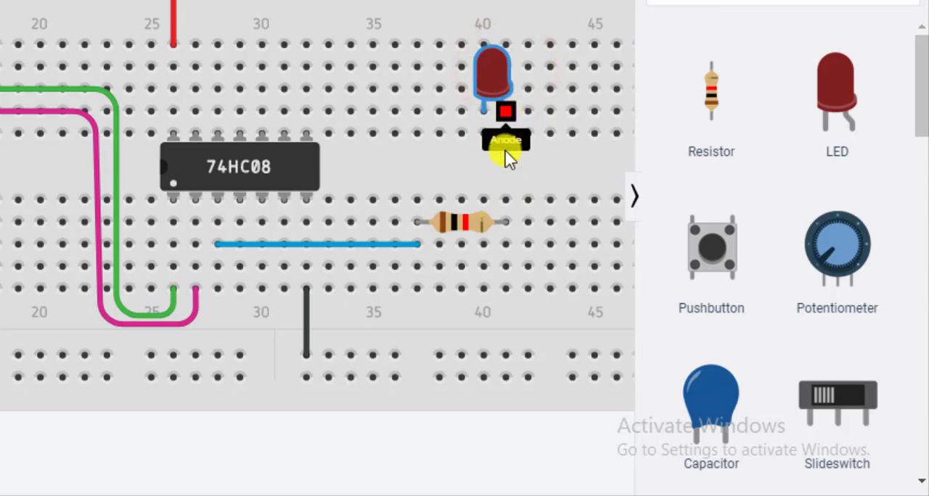
pyautogui.moveTo(469, 77); pyautogui.dragTo(491, 71)
pyautogui.click(504, 196)
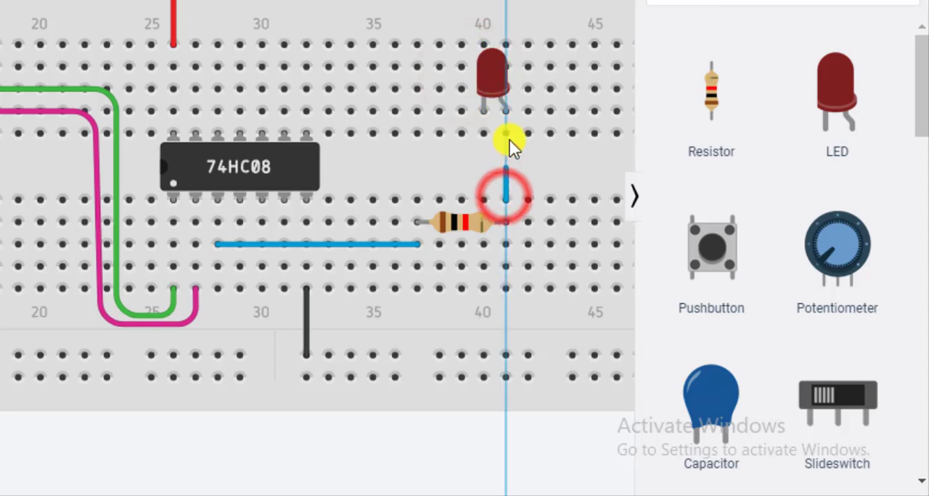
pyautogui.click(508, 134)
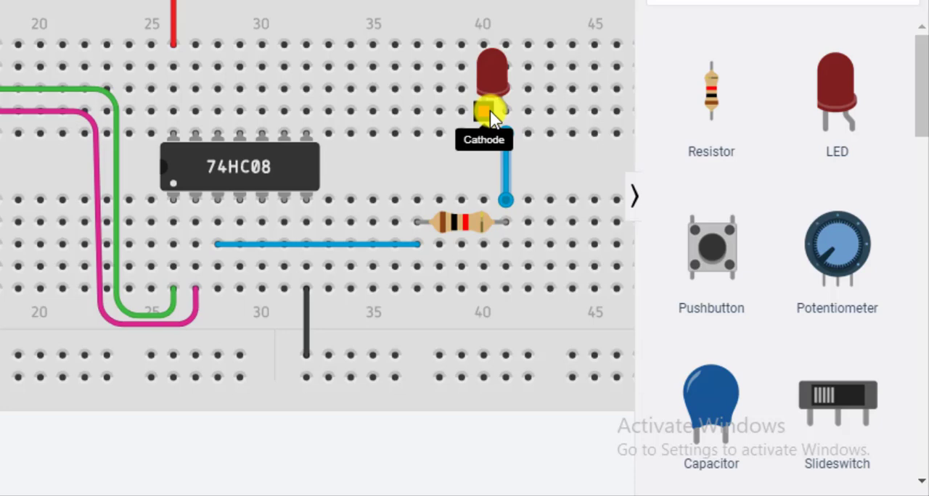
# - Wire A40 above the LED's cathode to the upper negative rail above column 32 and color the wire black
pyautogui.click(481, 43)
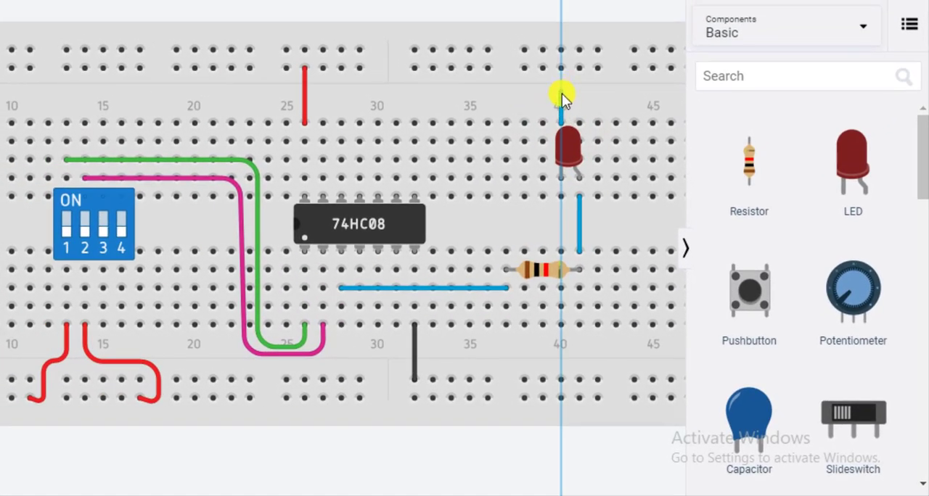
pyautogui.click(560, 196)
pyautogui.click(561, 87)
pyautogui.click(388, 86)
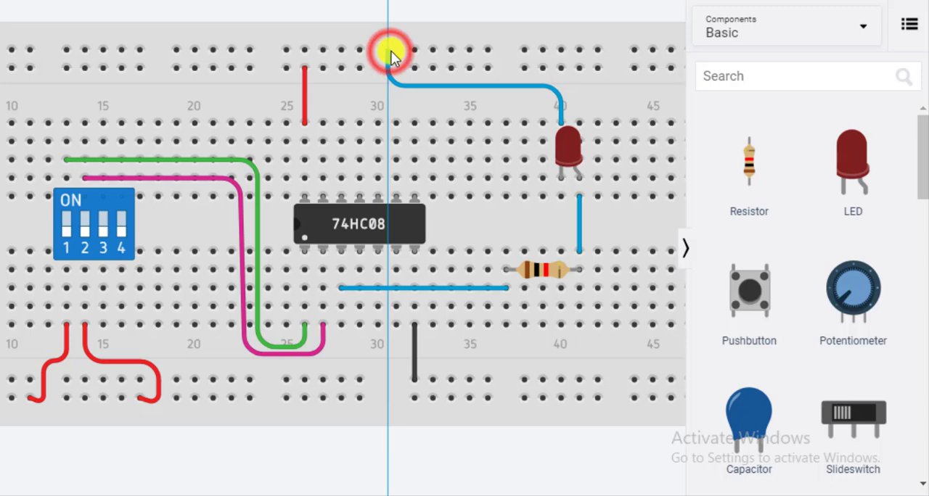
pyautogui.click(391, 50)
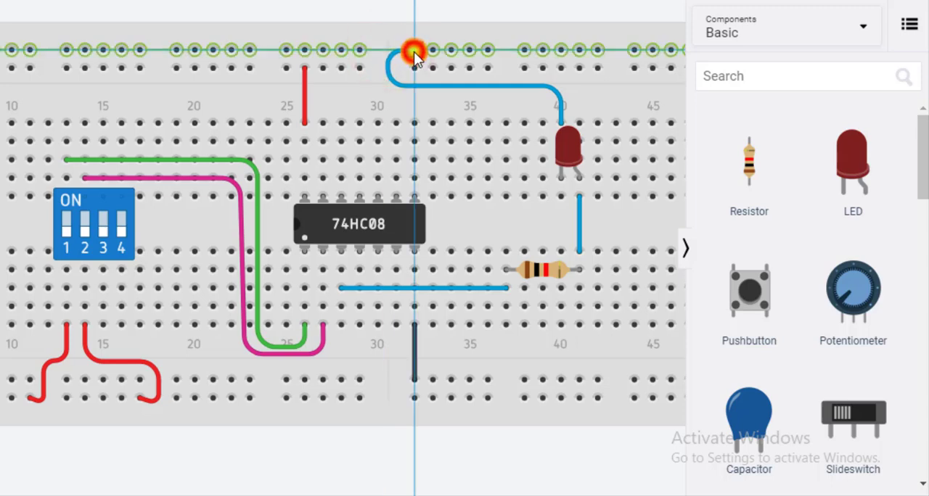
pyautogui.click(414, 52)
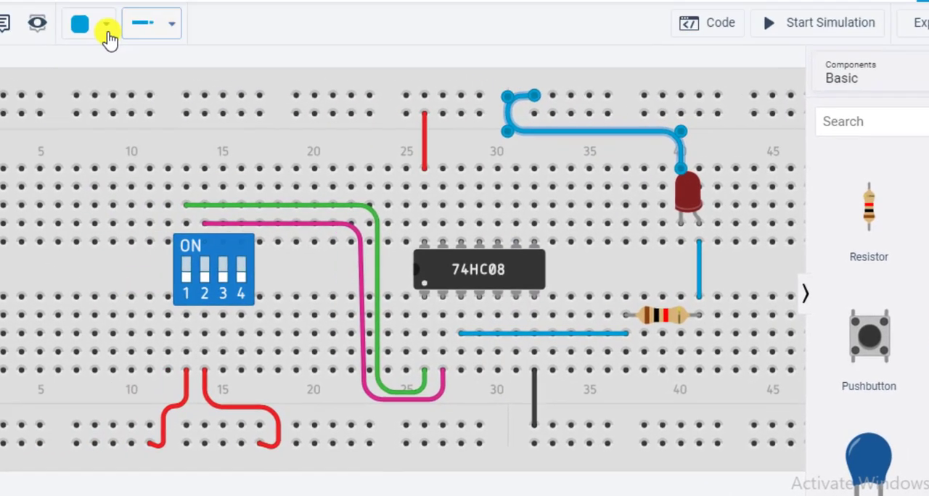
pyautogui.click(207, 69)
pyautogui.click(226, 131)
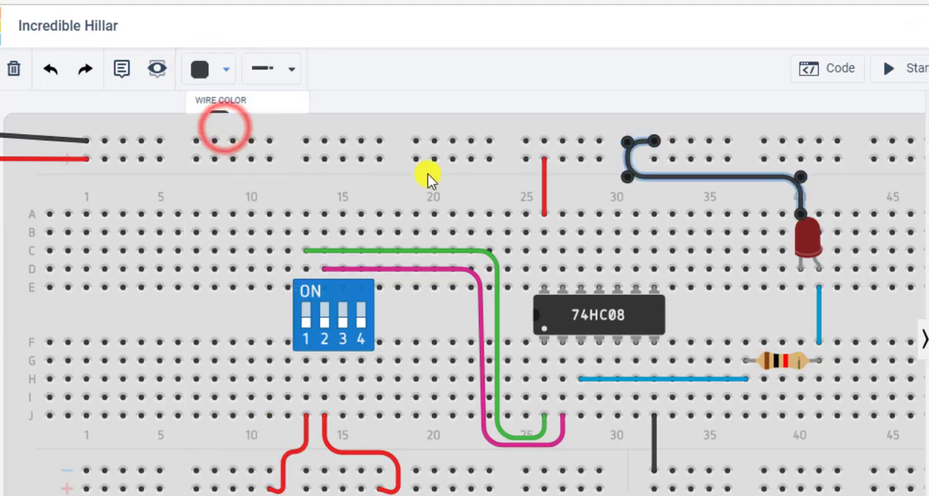
pyautogui.click(3, 329)
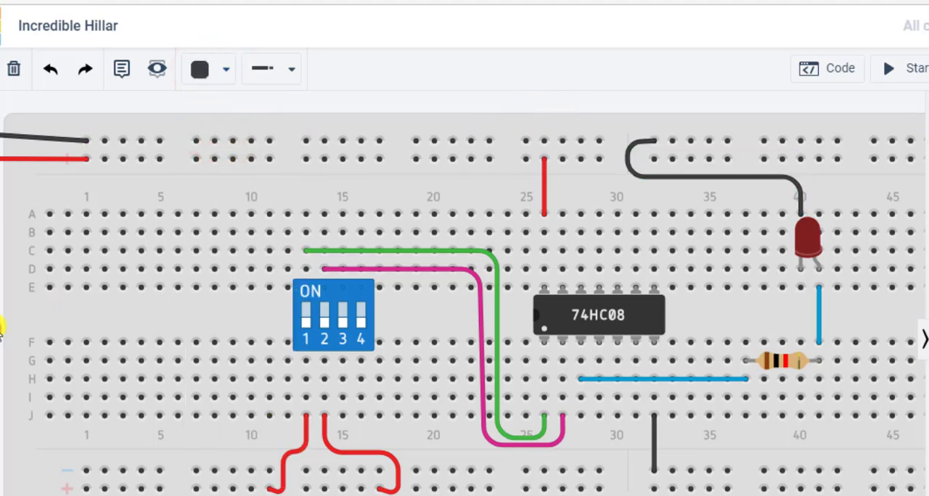
# - Start the simulation of the completed AND gate circuit
pyautogui.scroll(-2, 702, 444)
pyautogui.scroll(-1, 702, 444)
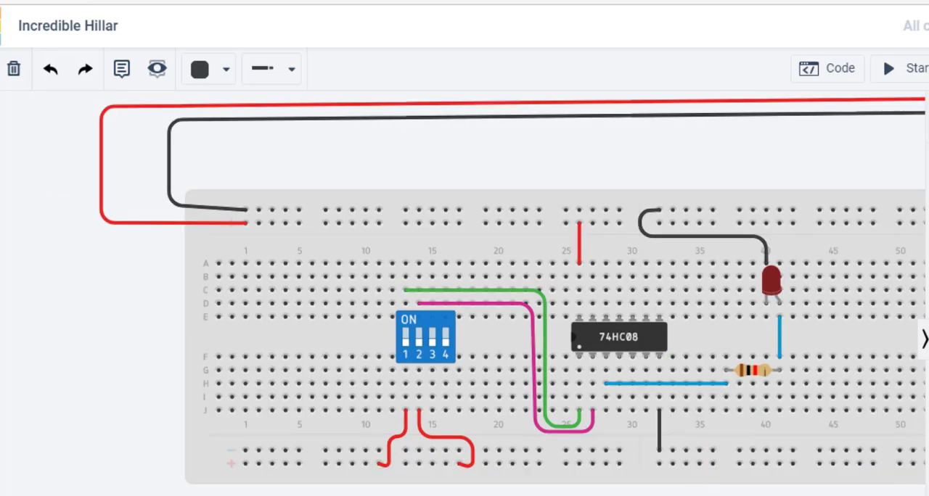
pyautogui.moveTo(717, 495); pyautogui.dragTo(532, 487)
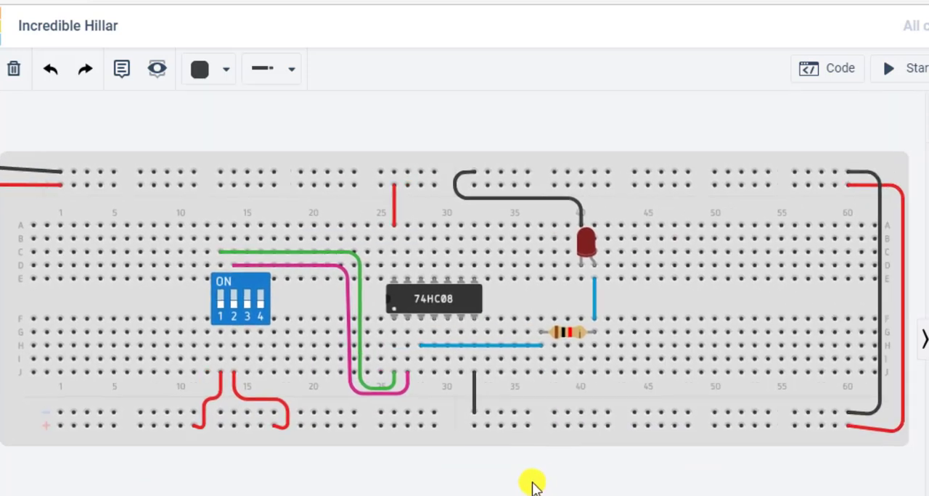
pyautogui.scroll(-1, 591, 485)
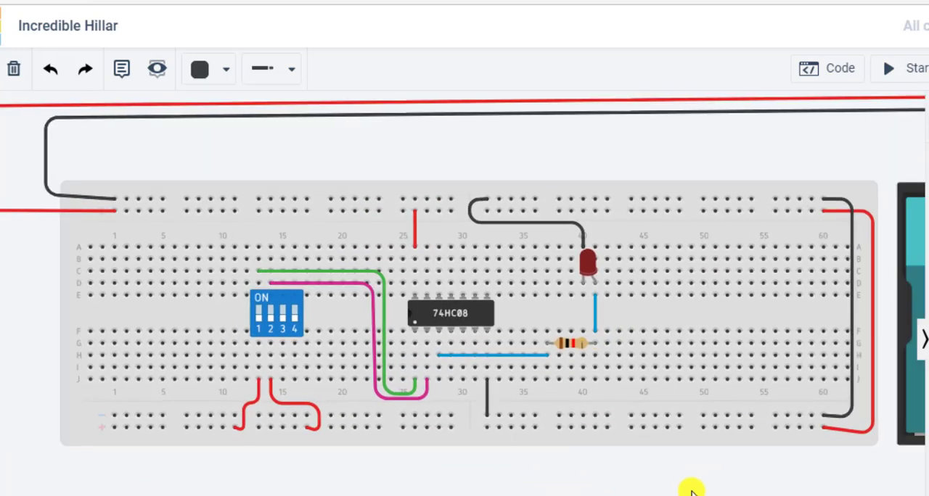
pyautogui.scroll(-1, 695, 489)
pyautogui.moveTo(699, 490); pyautogui.dragTo(611, 471)
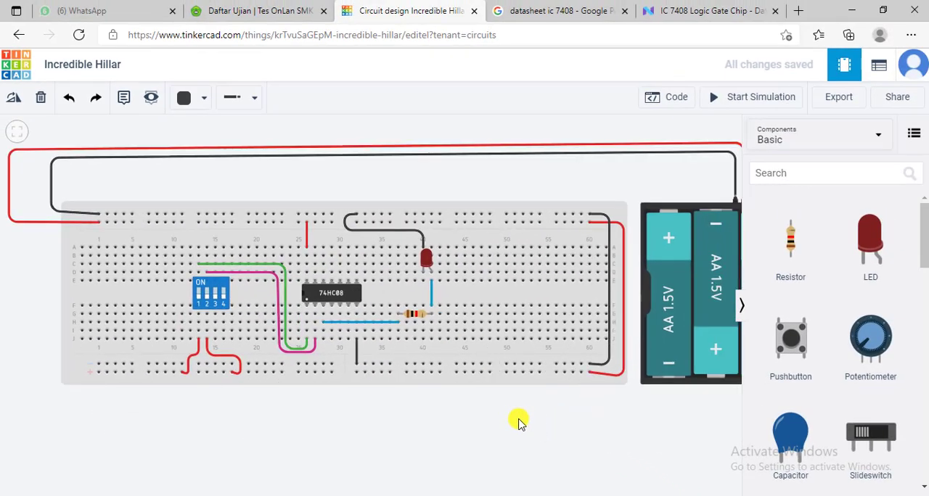
pyautogui.moveTo(518, 422); pyautogui.dragTo(543, 423)
pyautogui.scroll(2, 409, 373)
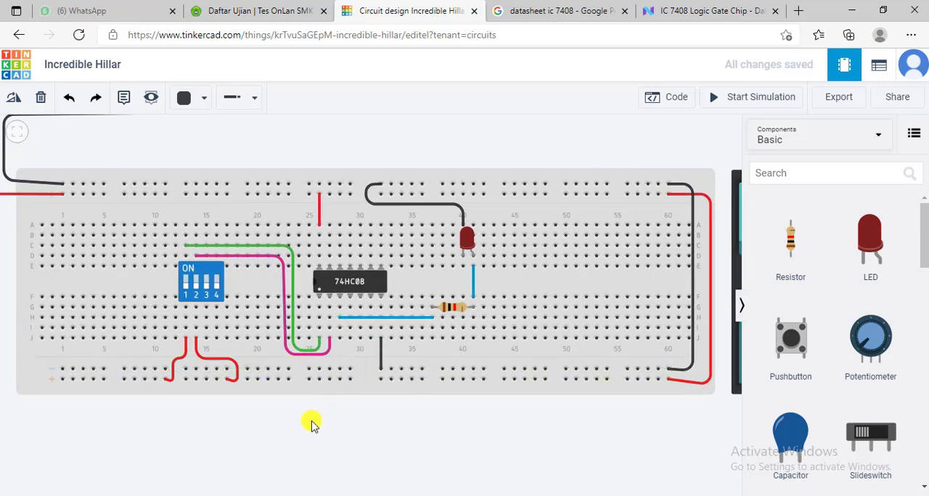
pyautogui.moveTo(312, 422); pyautogui.dragTo(328, 423)
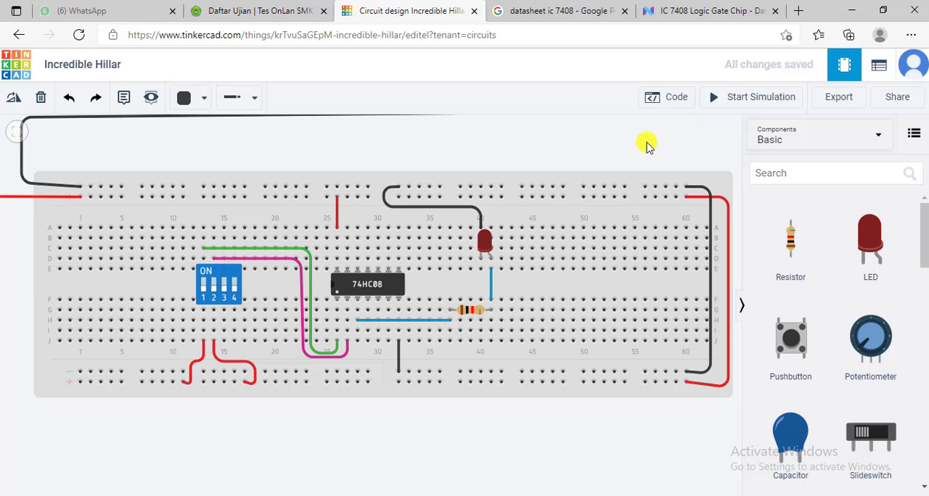
pyautogui.click(736, 106)
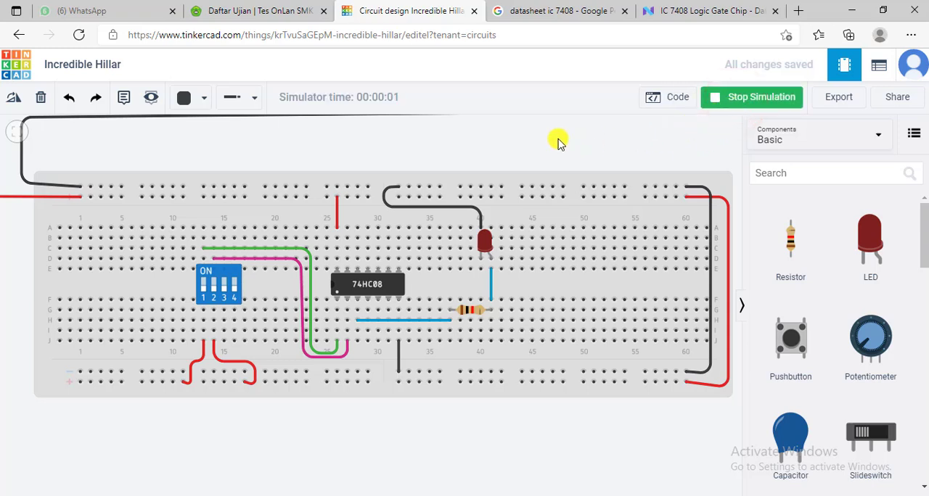
# - Test the AND gate by turning on DIP switch 1 alone, switch 2 alone, and finally both switches together
pyautogui.scroll(1, 174, 327)
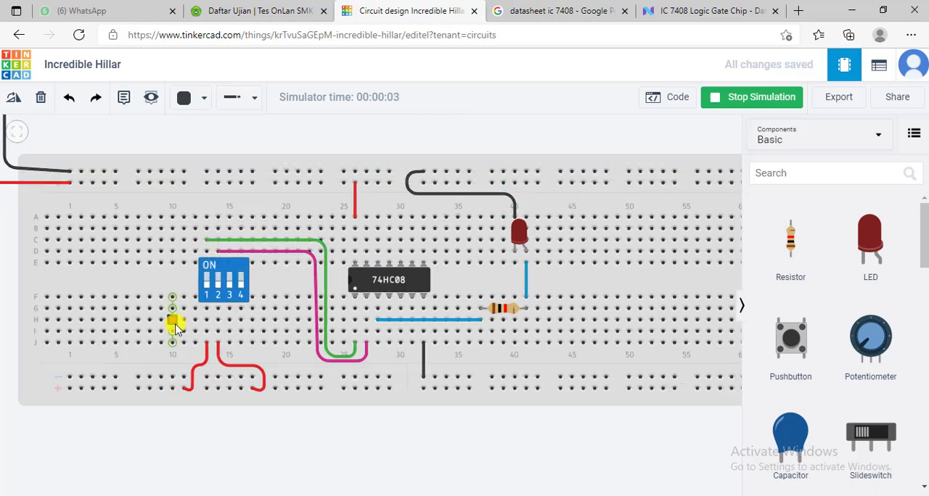
pyautogui.scroll(1, 175, 327)
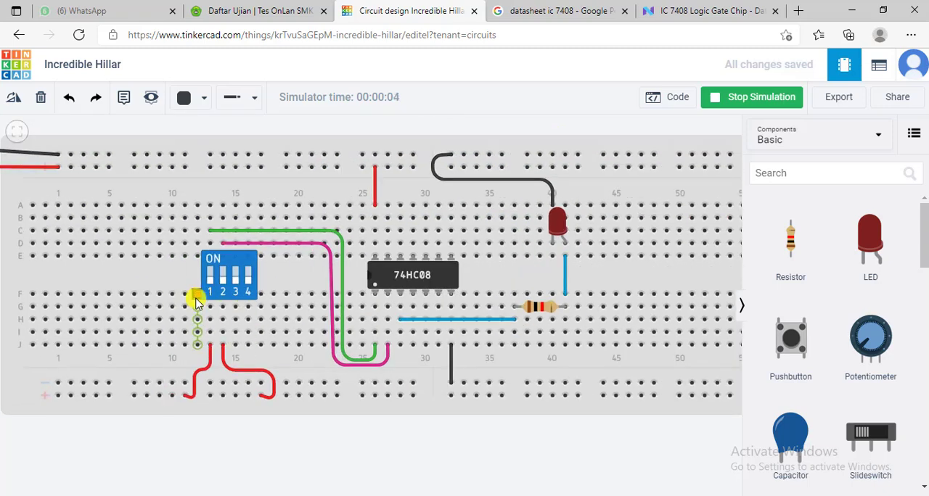
pyautogui.scroll(1, 196, 301)
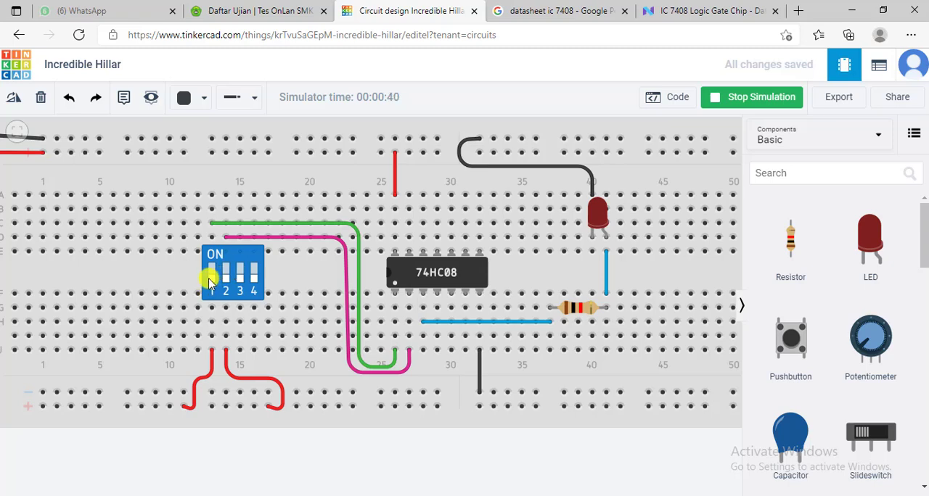
pyautogui.click(210, 277)
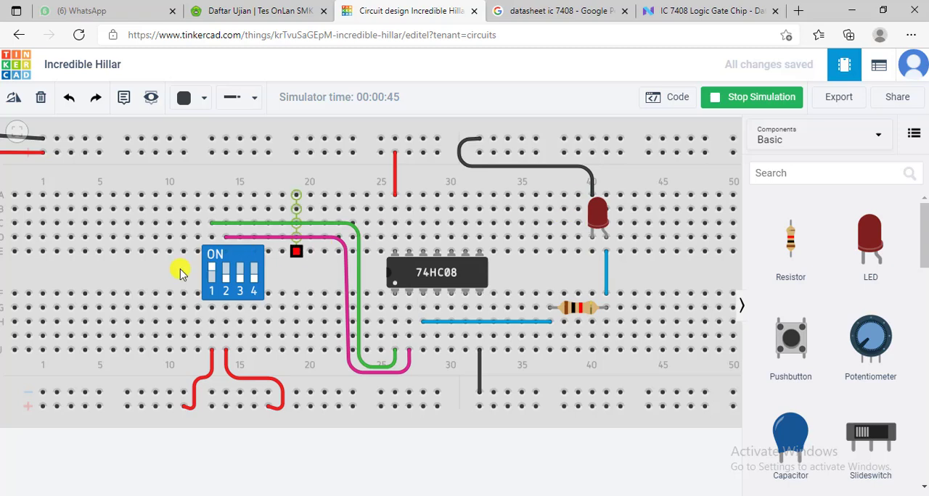
pyautogui.click(211, 269)
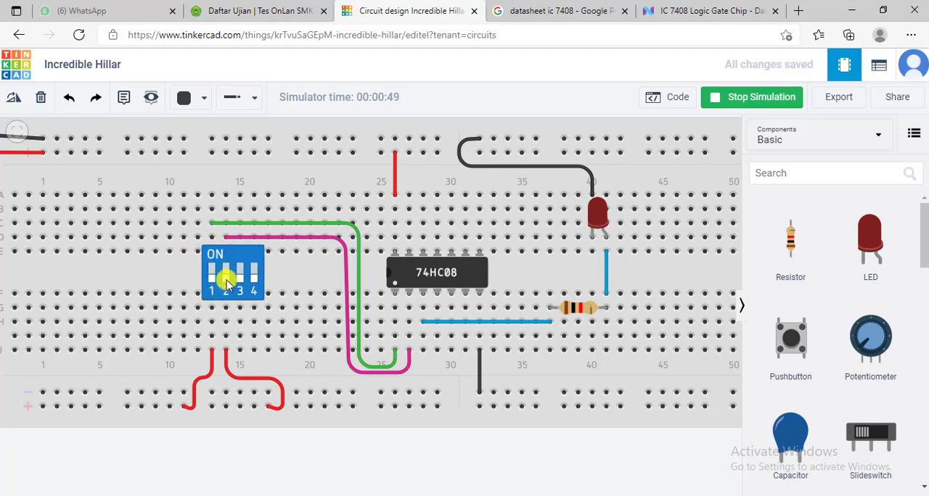
pyautogui.click(226, 280)
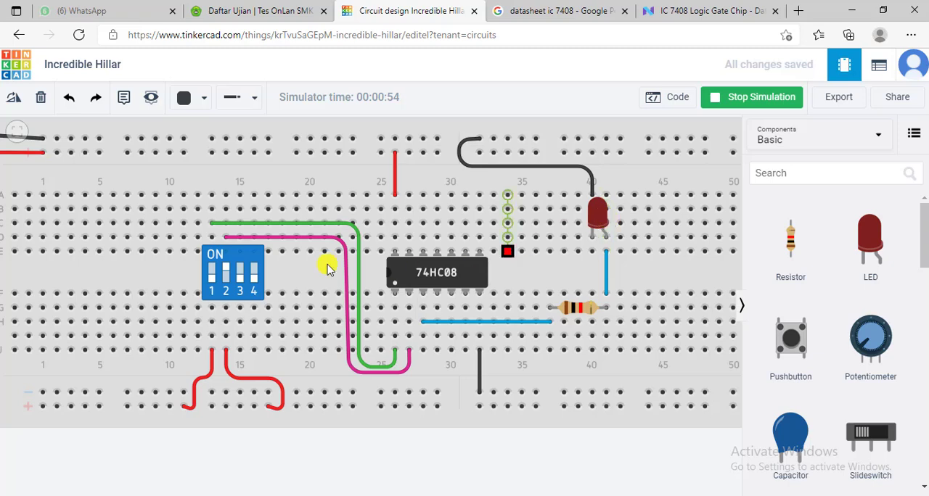
pyautogui.click(215, 274)
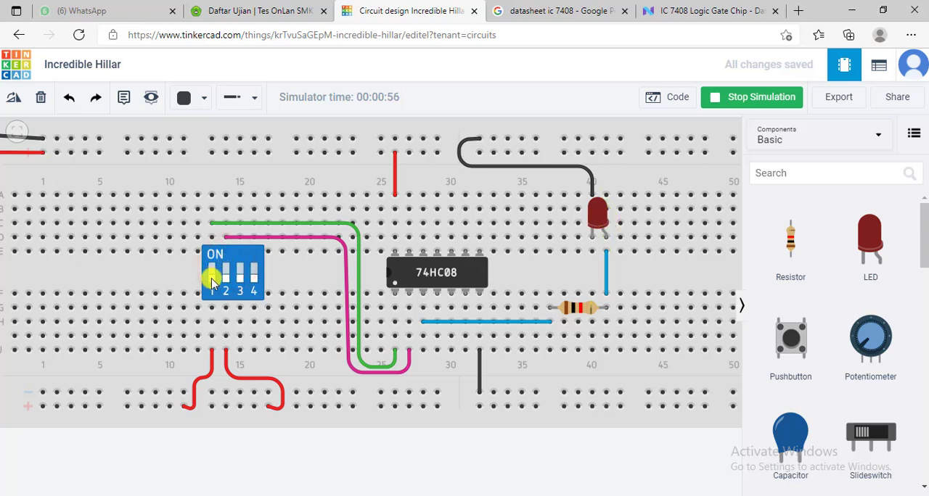
pyautogui.click(213, 278)
pyautogui.click(227, 284)
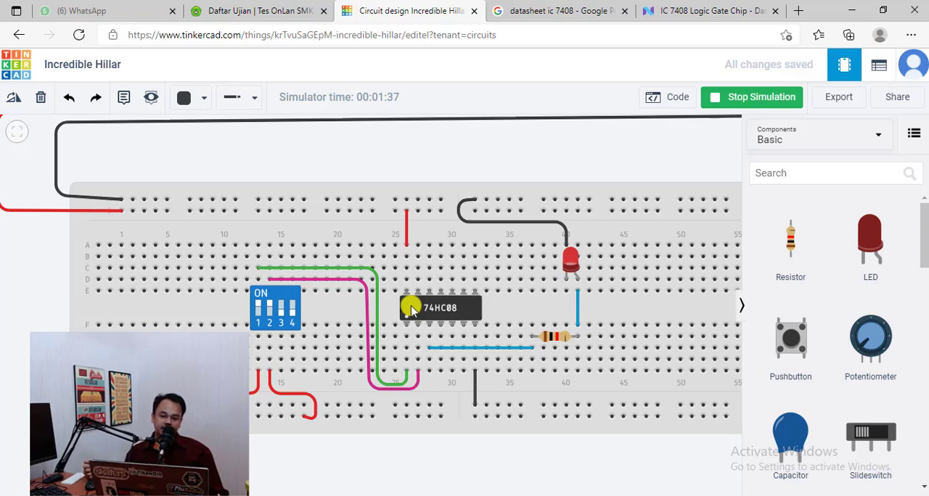
# - Search the component library for 74 and dismiss the suggestions
pyautogui.click(802, 175)
pyautogui.write('74')
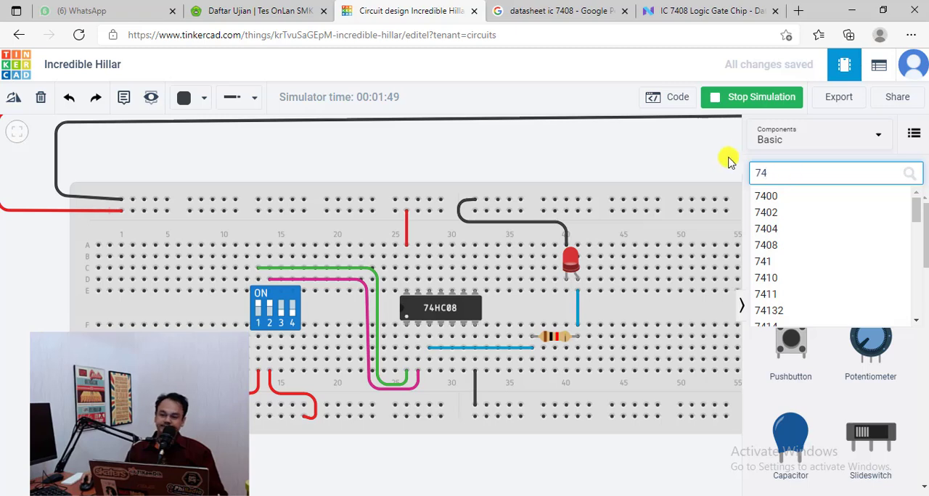
pyautogui.click(690, 156)
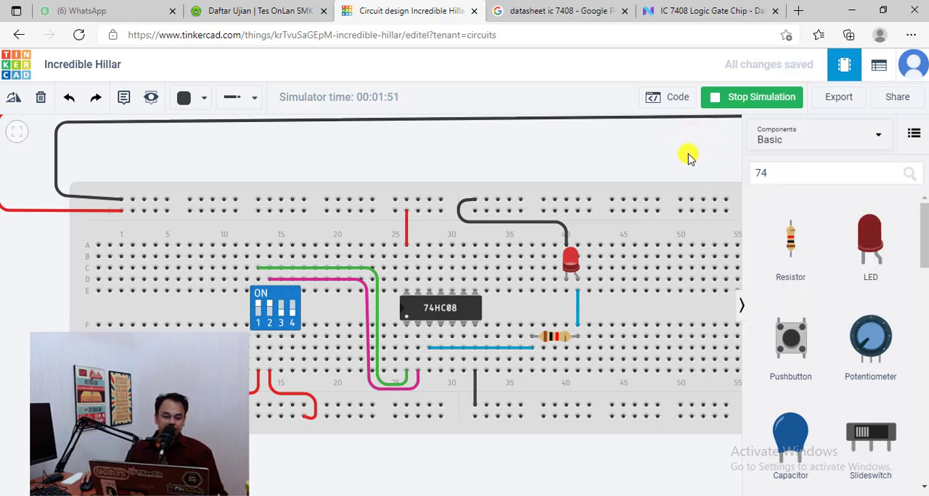
pyautogui.click(687, 154)
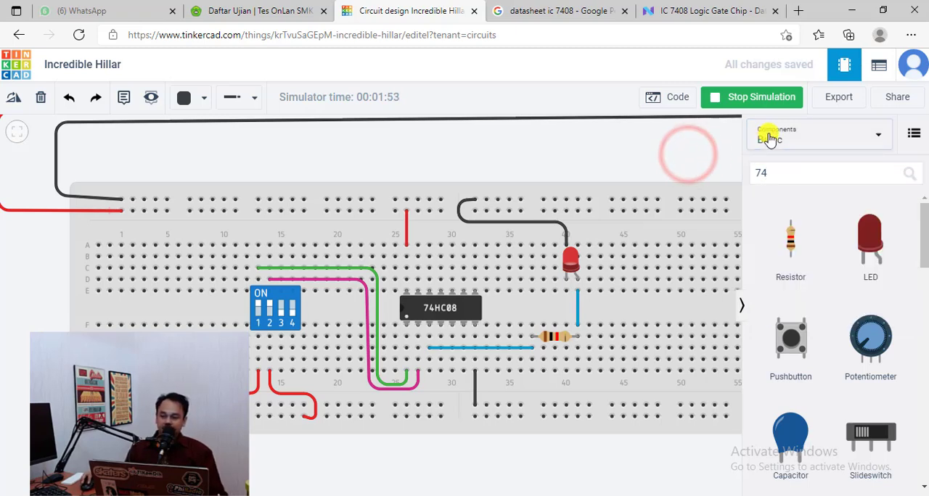
# - Open the list of components used in the design
pyautogui.click(875, 69)
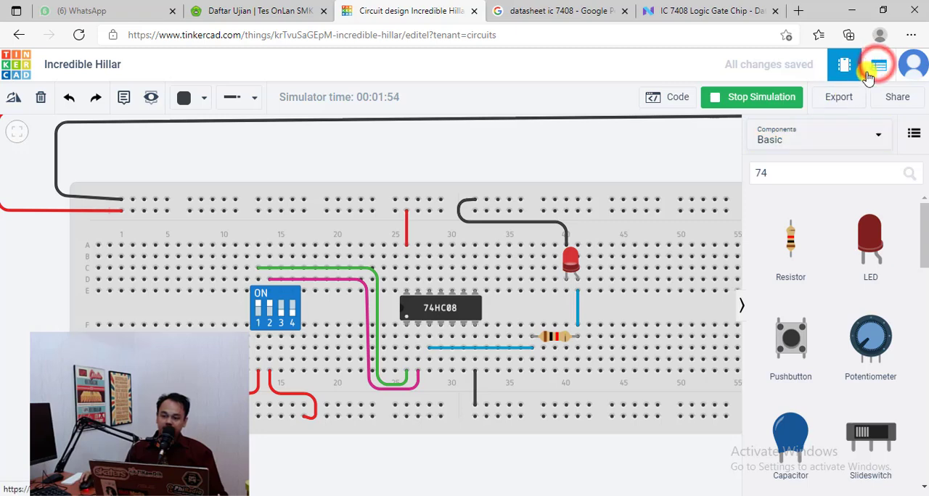